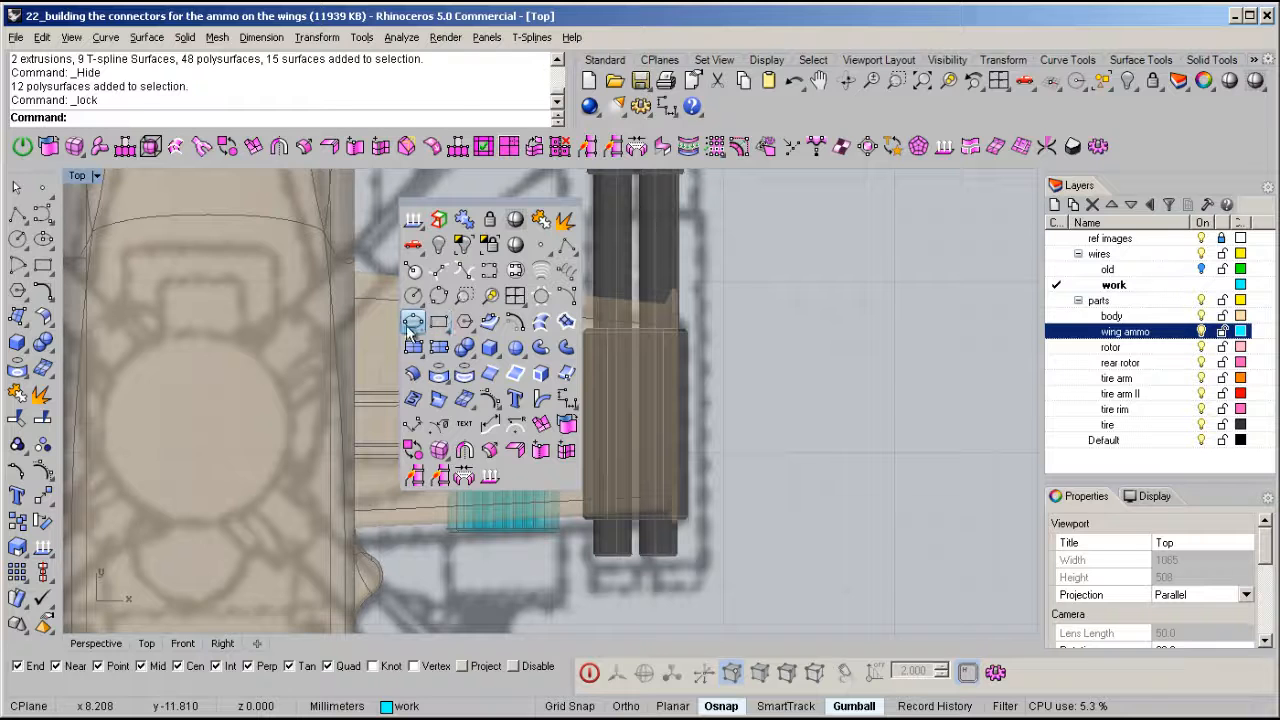
- Draw a narrow lengthwise ellipse by diameter over the round rocket pod in the Top view and select it
click(413, 322)
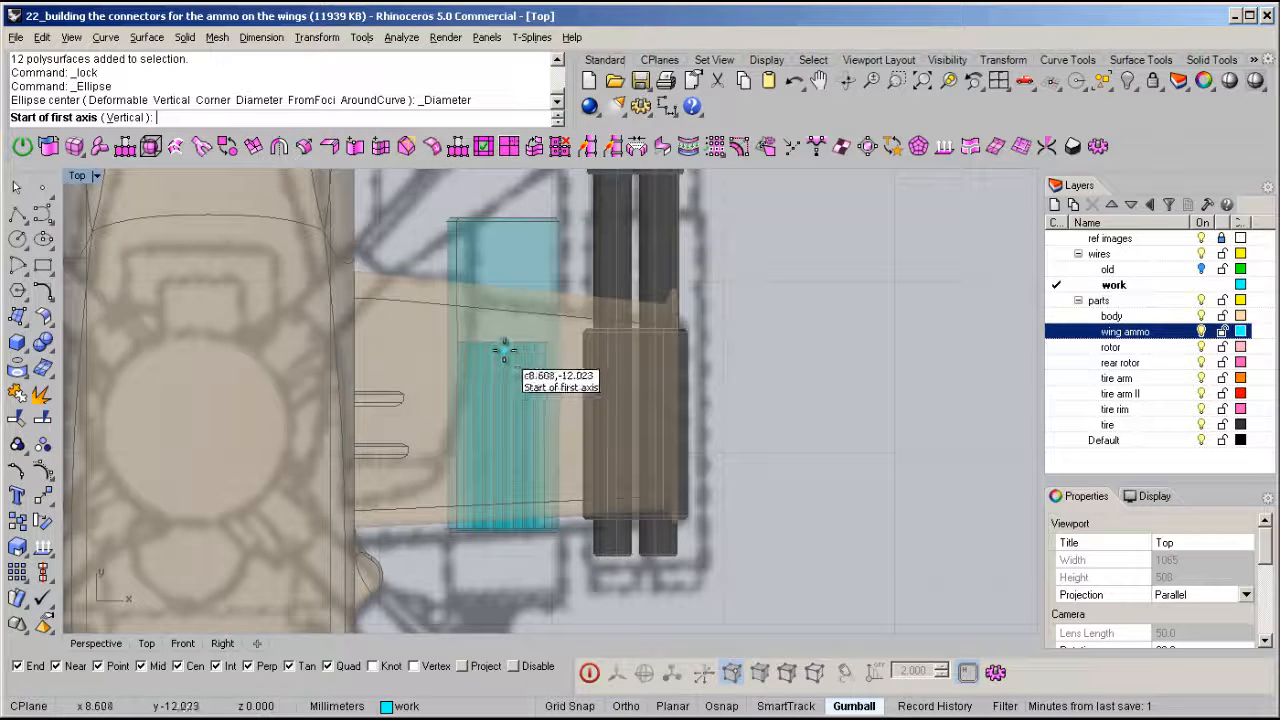
click(504, 345)
click(519, 492)
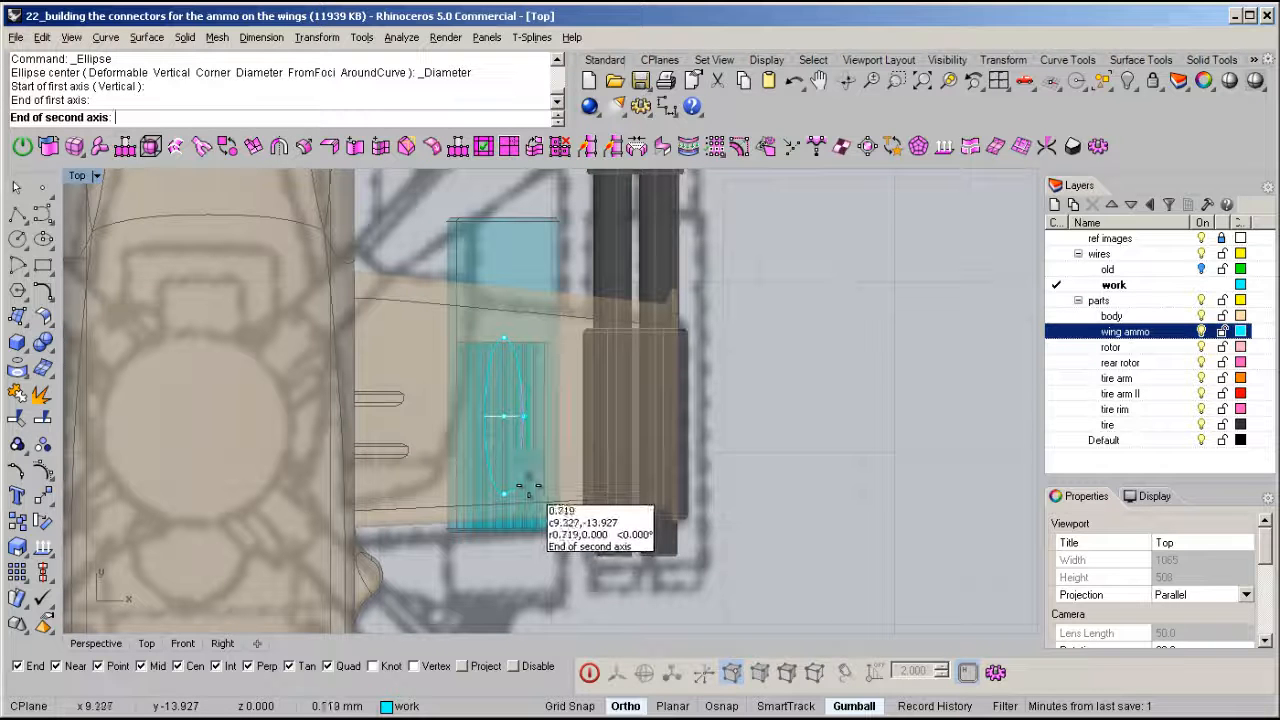
click(526, 487)
click(519, 462)
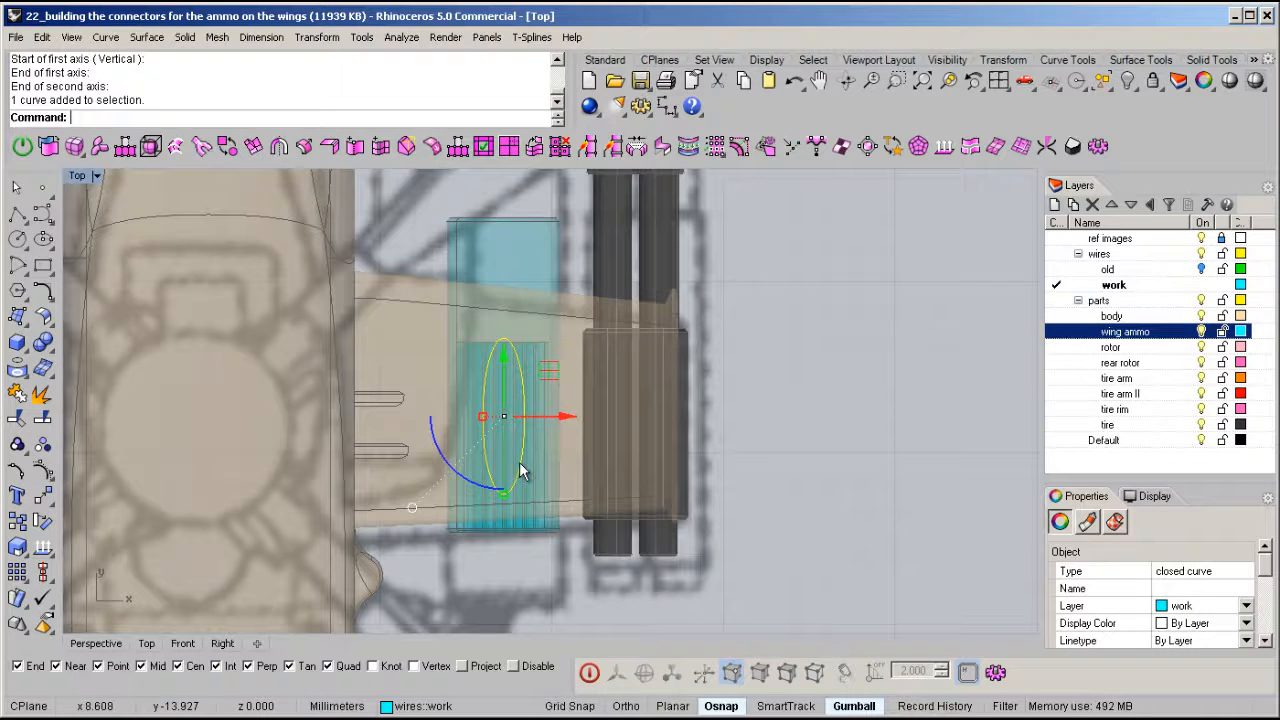
- Lock every object except the selected ellipse
middle_click(684, 358)
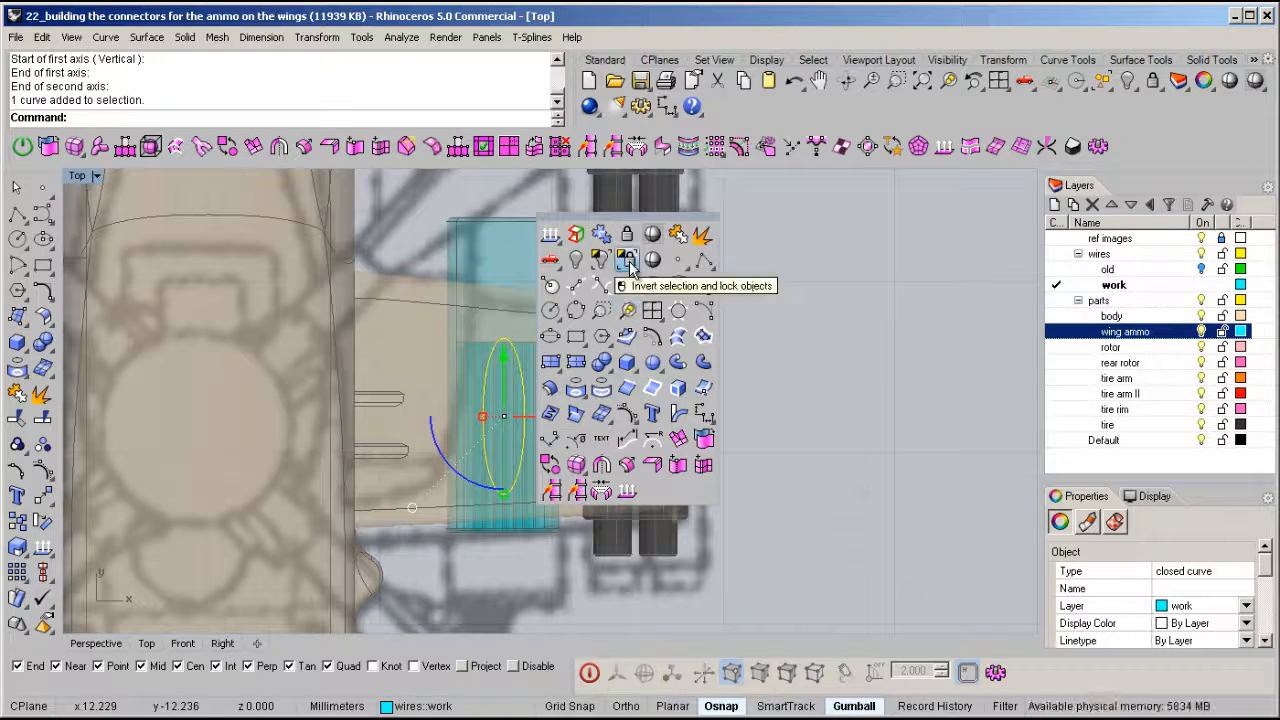
click(627, 260)
drag(522, 295, 373, 578)
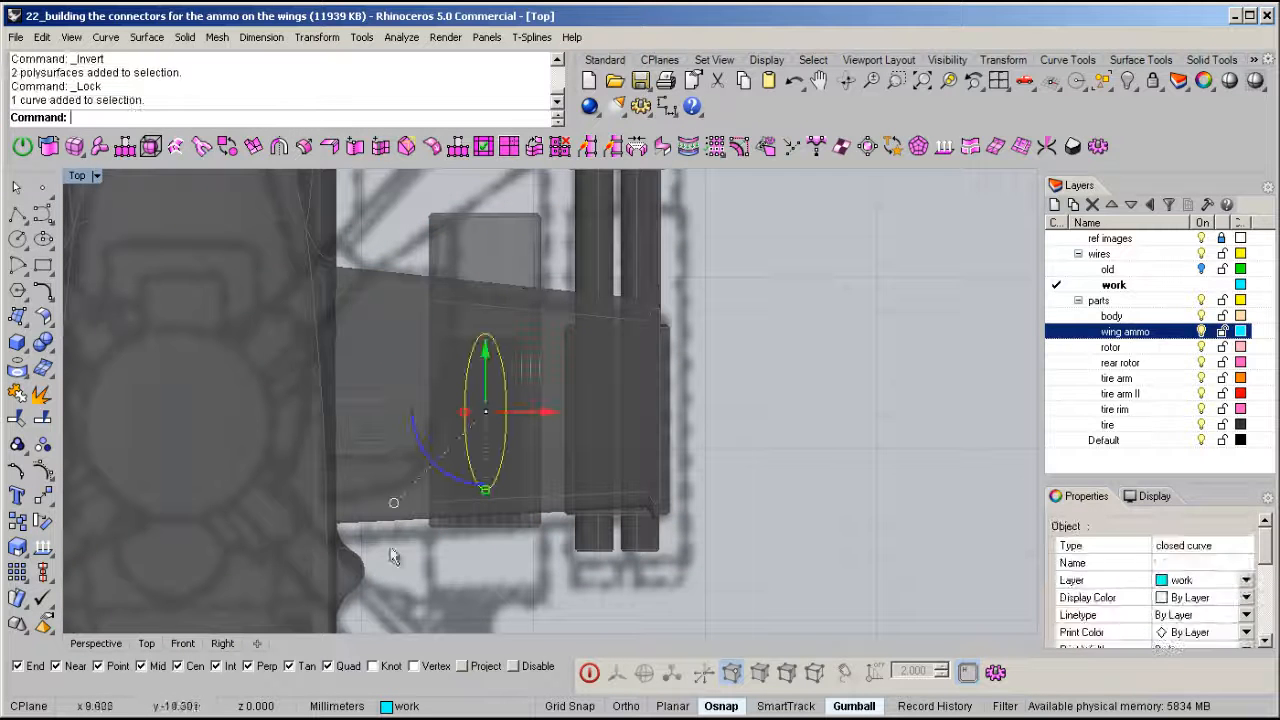
scroll(505, 440, up, 4)
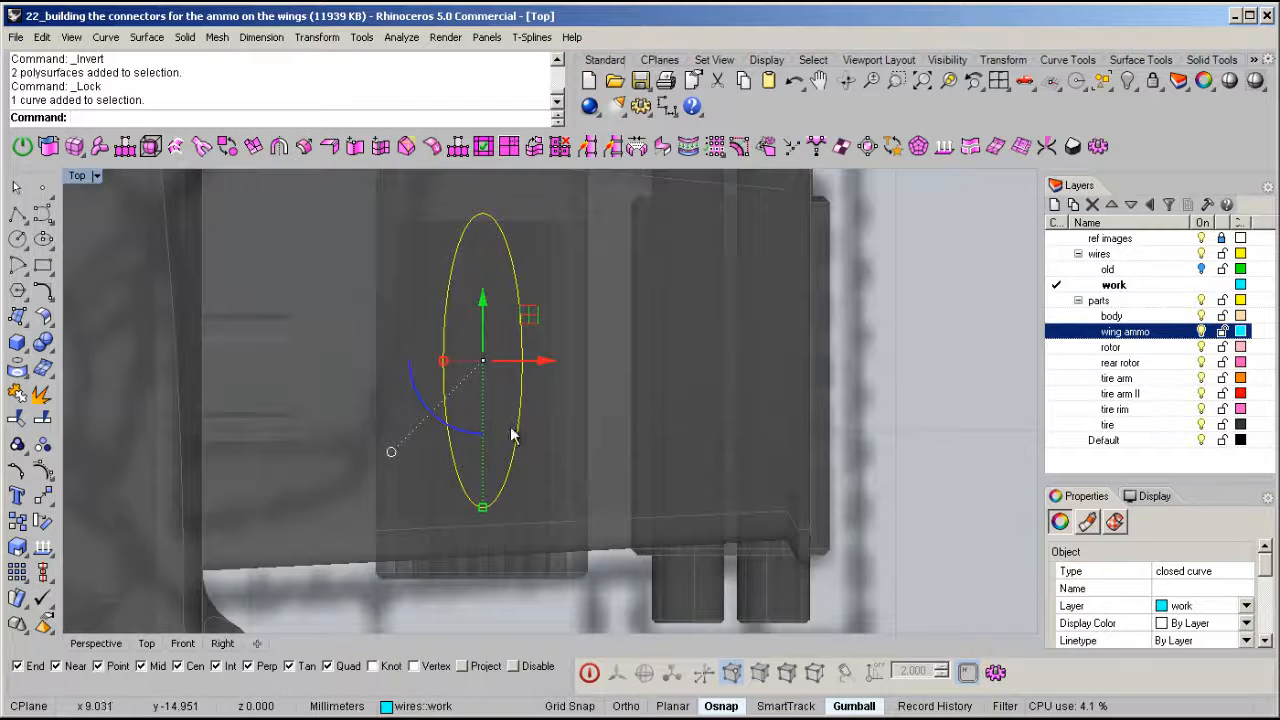
- Show the ellipse's control points and select all of them
key(F10)
right_drag(528, 373, 547, 387)
key(ctrl+z)
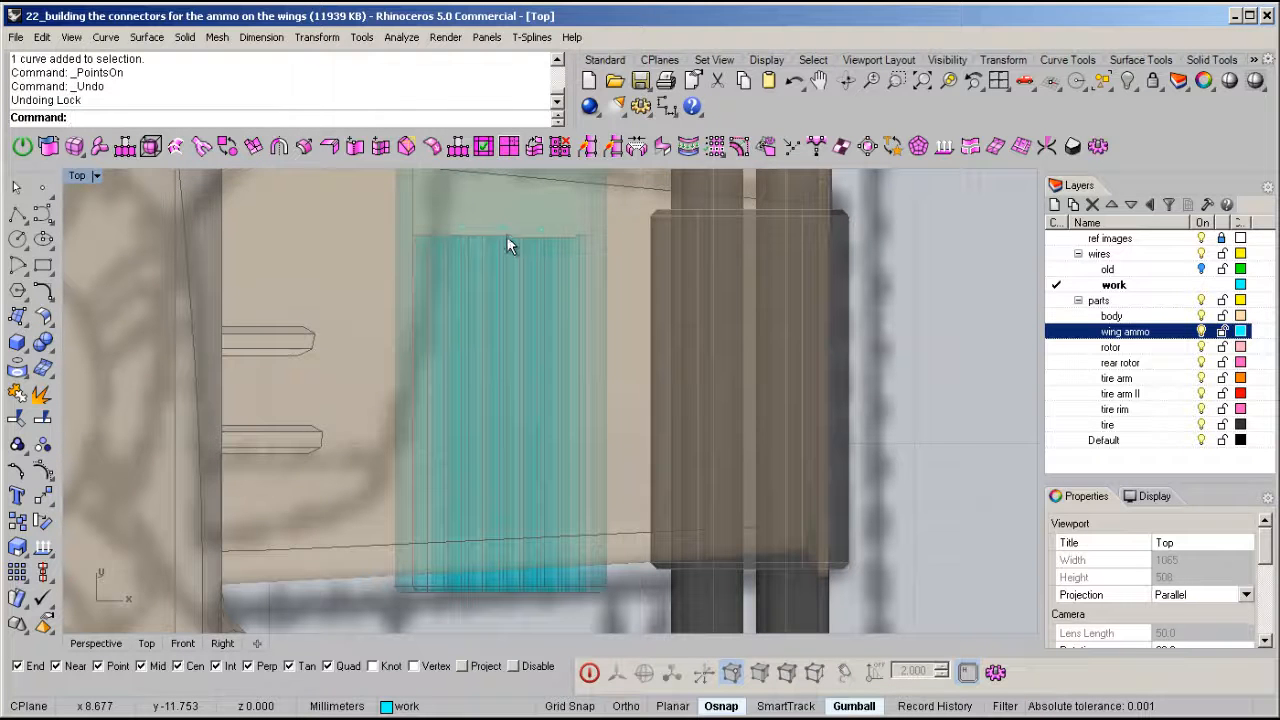
key(ctrl+y)
drag(385, 212, 547, 578)
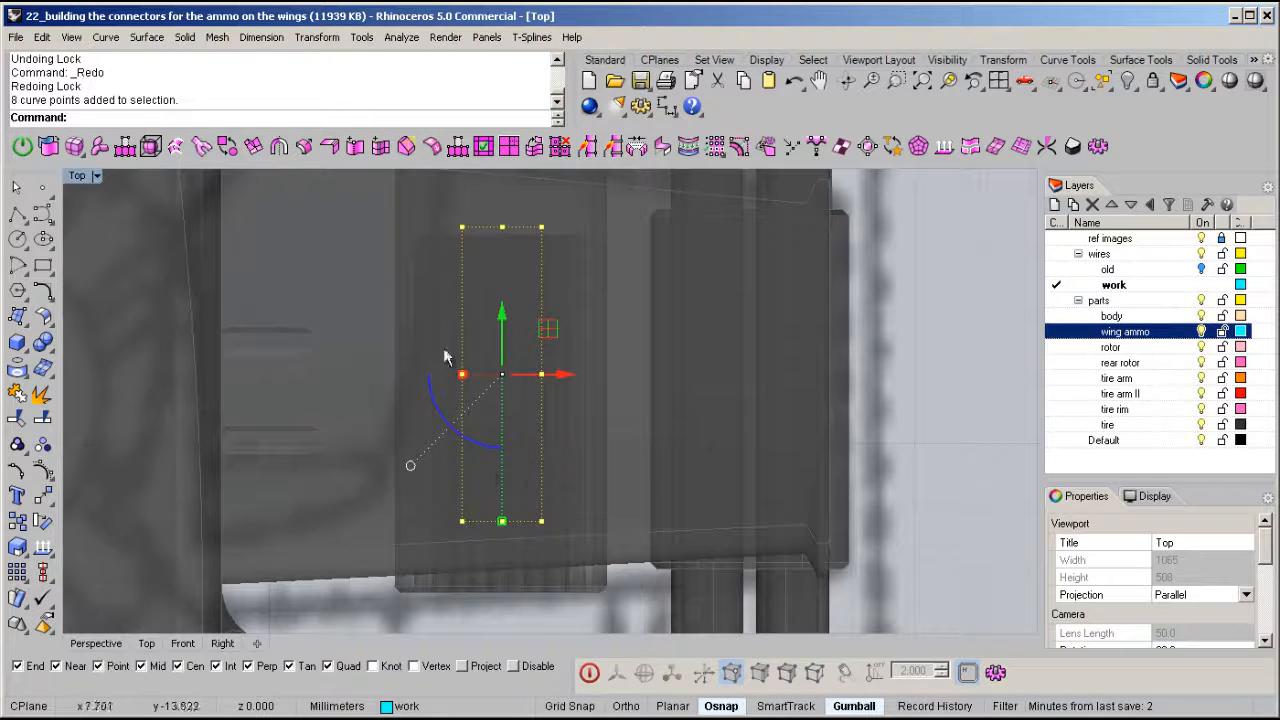
- Set the Top viewport's display mode to Wireframe
key(ctrl+alt+g)
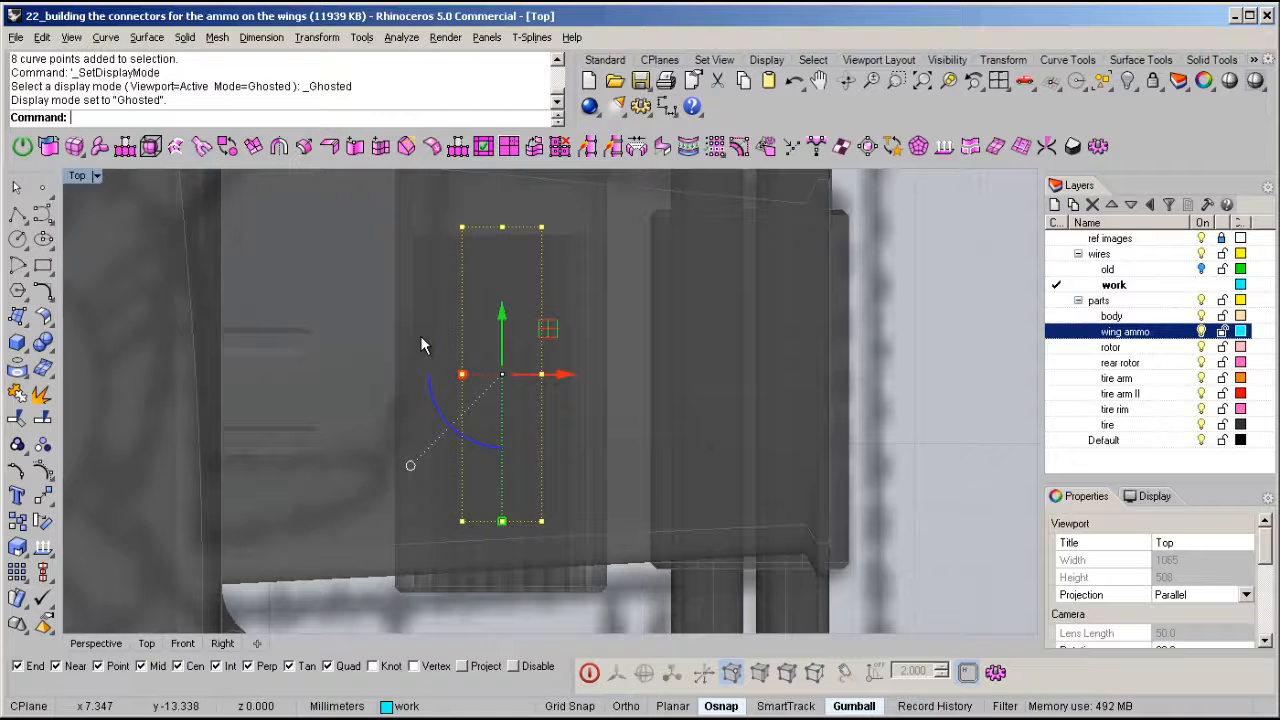
click(84, 180)
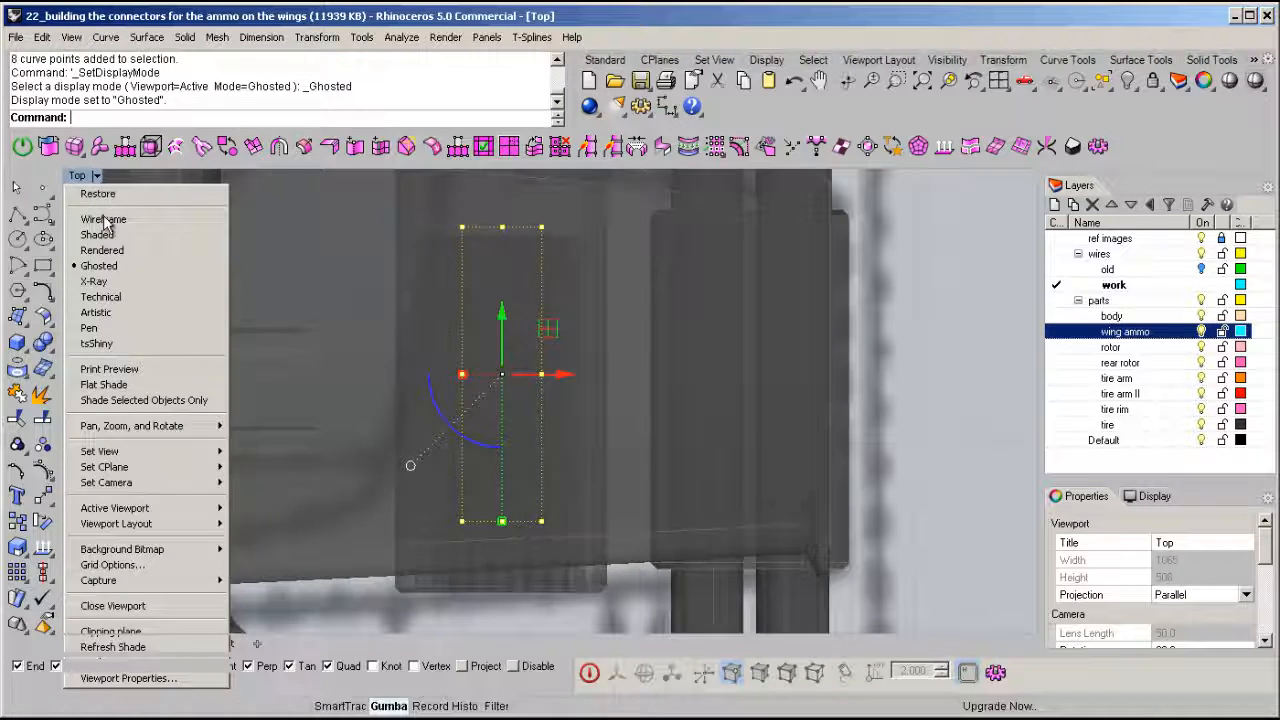
click(104, 220)
right_drag(503, 363, 529, 401)
right_drag(623, 424, 610, 411)
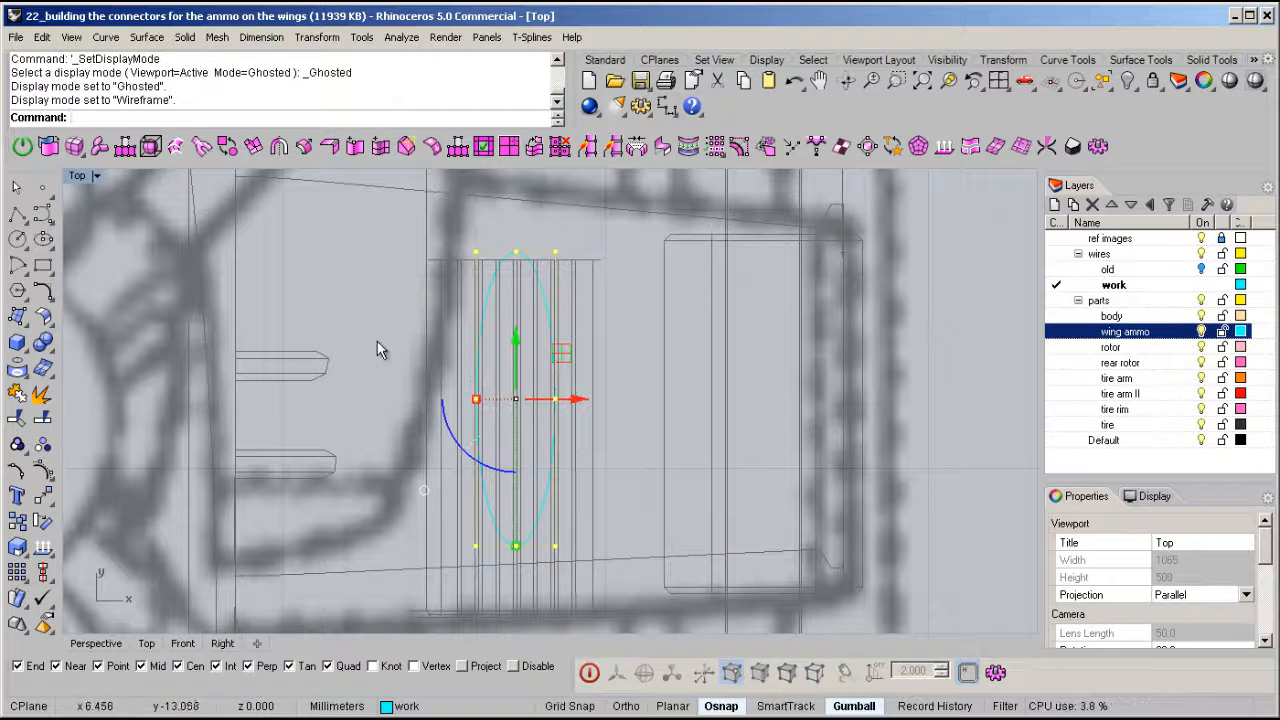
- Move the ellipse's two middle control points toward its lower end and narrow the three control points at the upper end
drag(656, 449, 656, 449)
drag(515, 347, 527, 414)
drag(500, 252, 620, 320)
drag(476, 257, 486, 252)
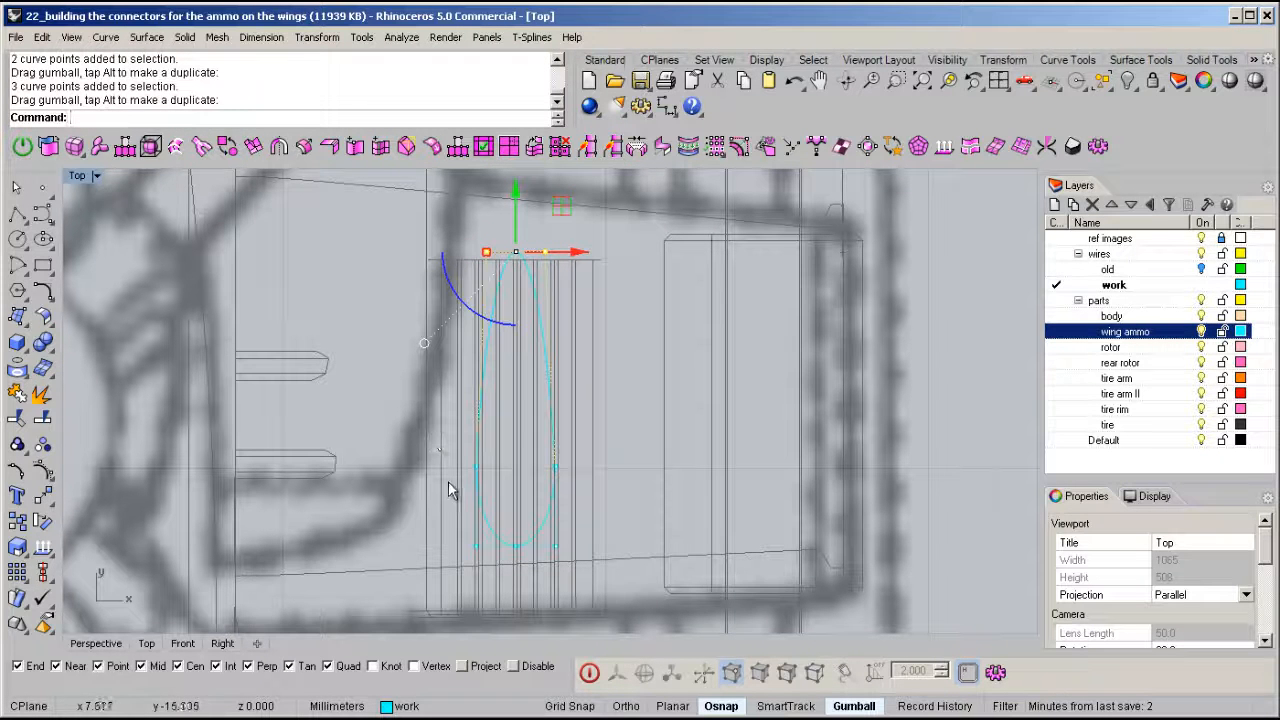
- Scale the curve's five lower control points narrower, and the three at the upper end narrower again, to form a teardrop
drag(433, 455, 597, 581)
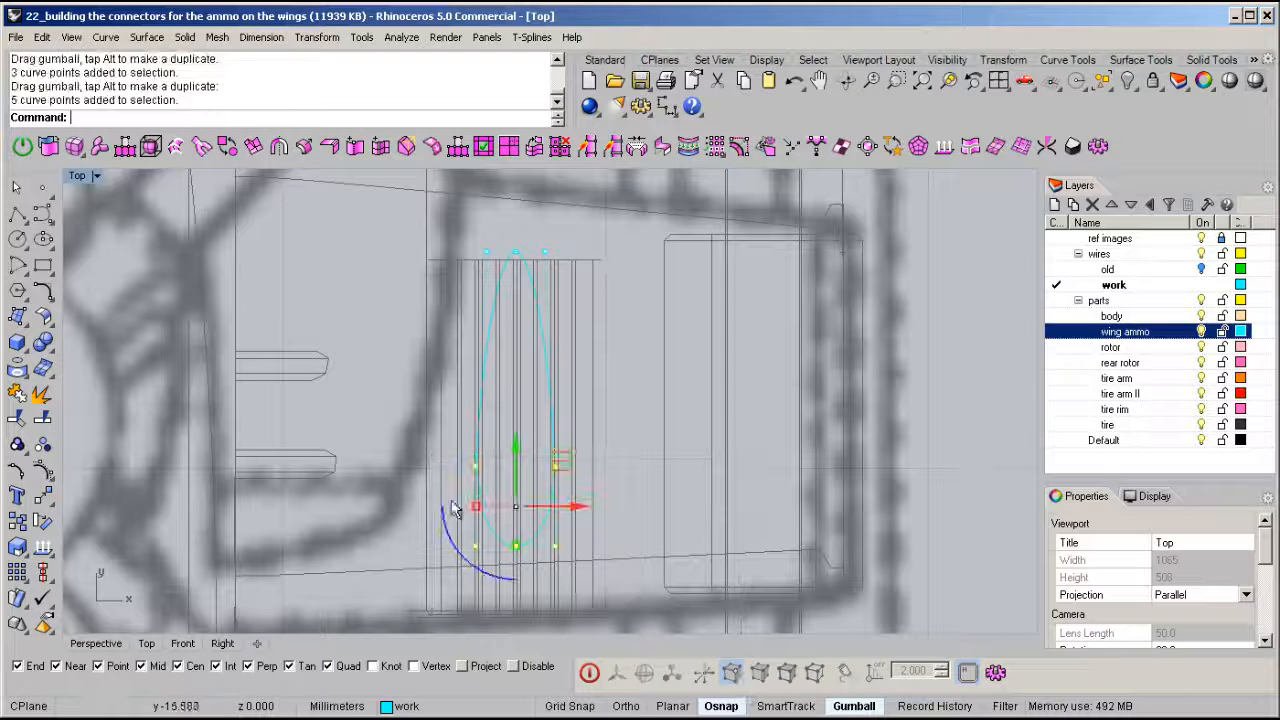
drag(479, 512, 487, 511)
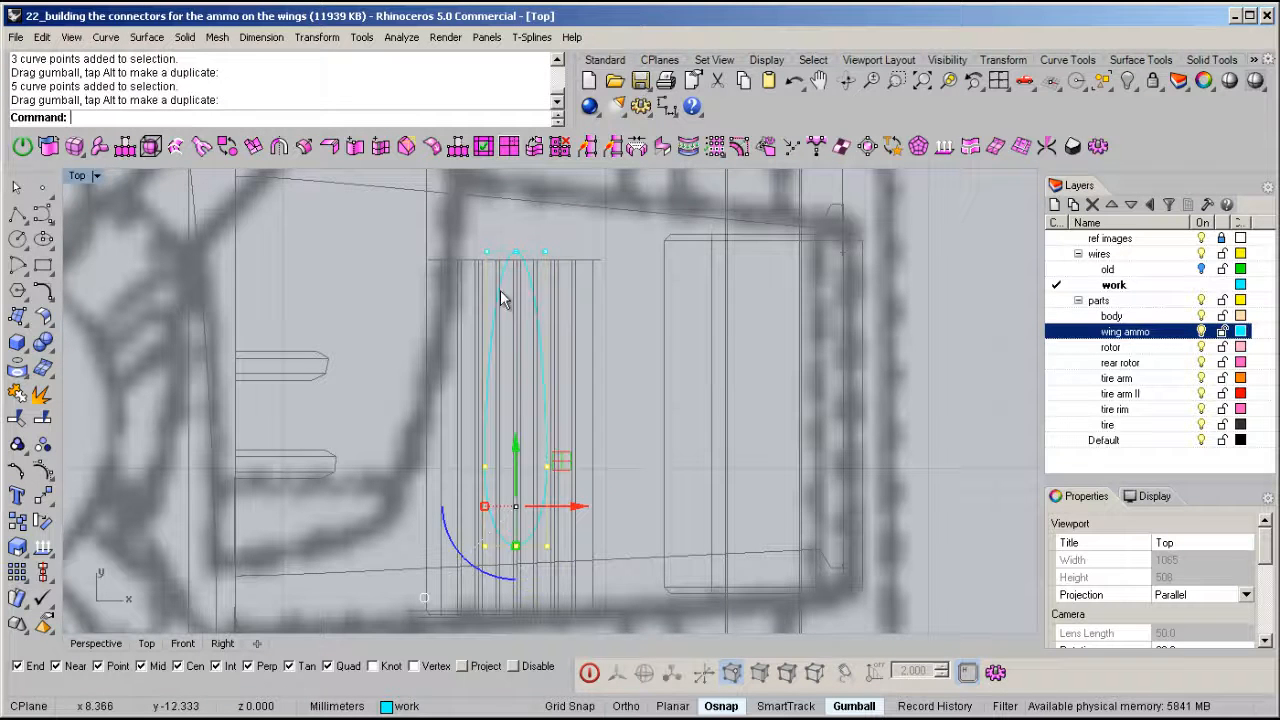
drag(726, 333, 442, 220)
scroll(443, 251, up, 2)
drag(491, 261, 508, 262)
scroll(603, 451, down, 2)
right_drag(603, 451, 591, 475)
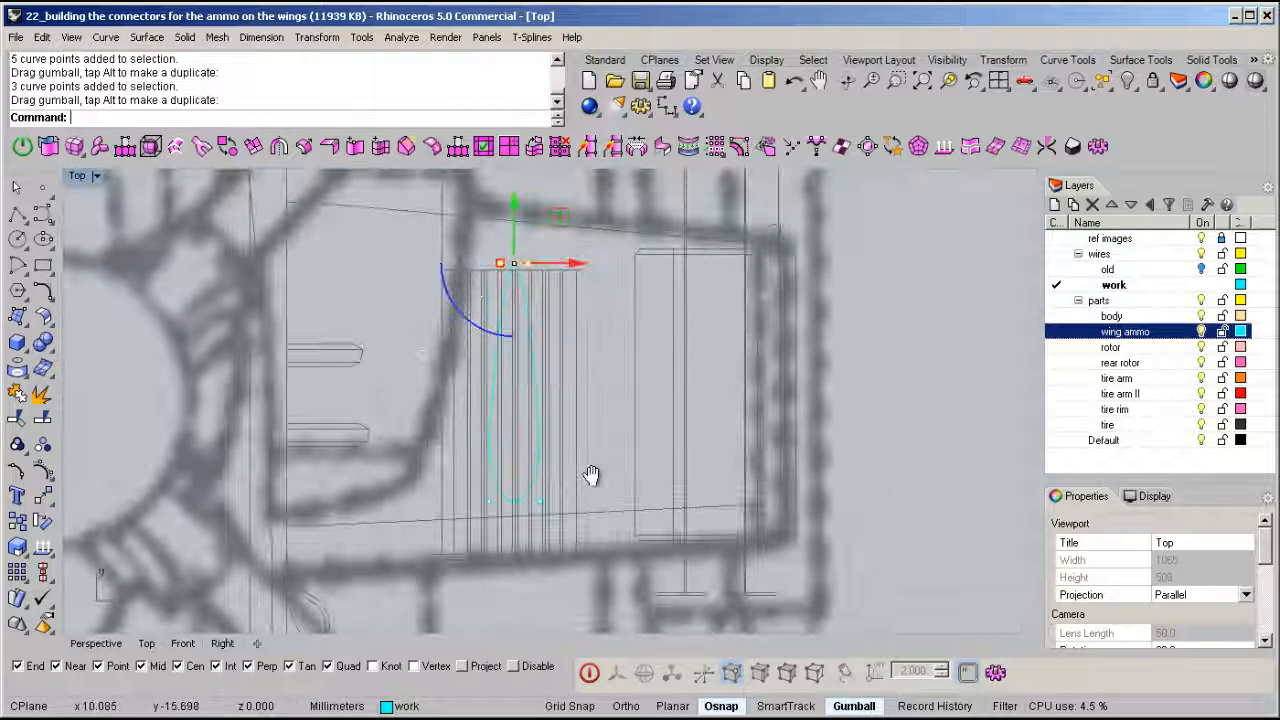
- Move the teardrop curve's two middle control points slightly back toward its narrow end
drag(461, 415, 640, 480)
scroll(504, 423, up, 4)
drag(521, 386, 529, 364)
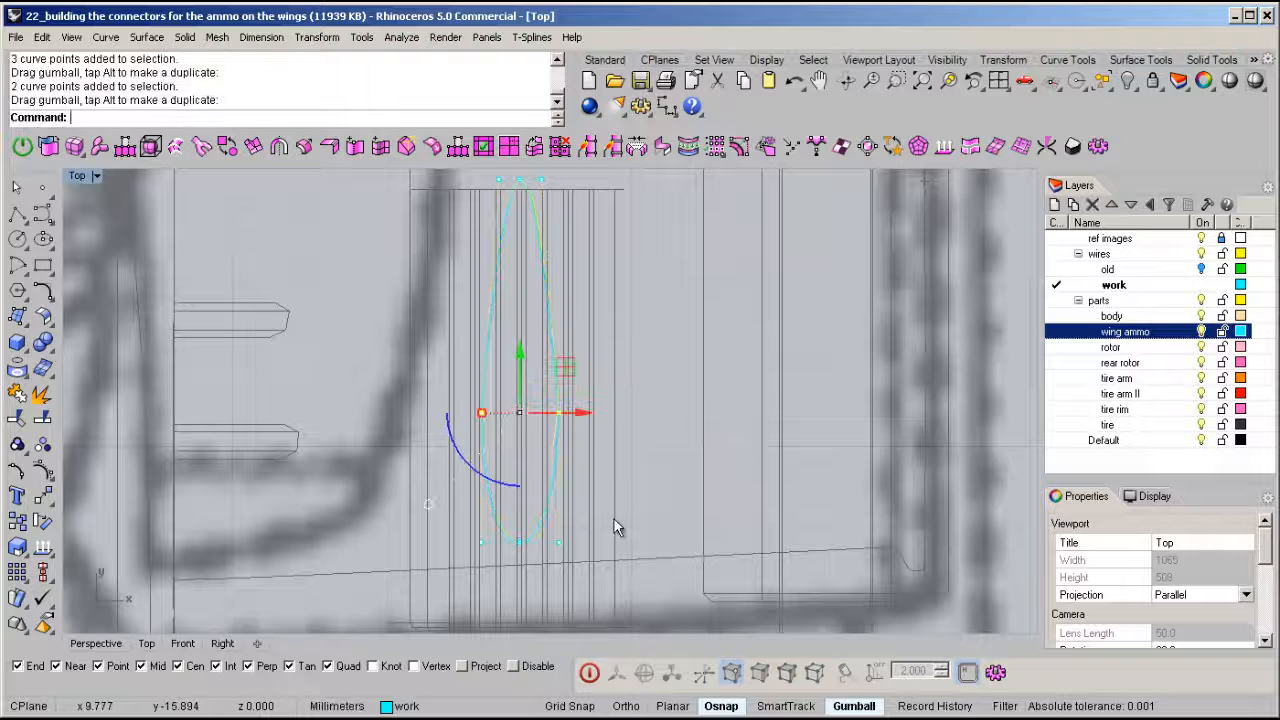
scroll(529, 386, down, 3)
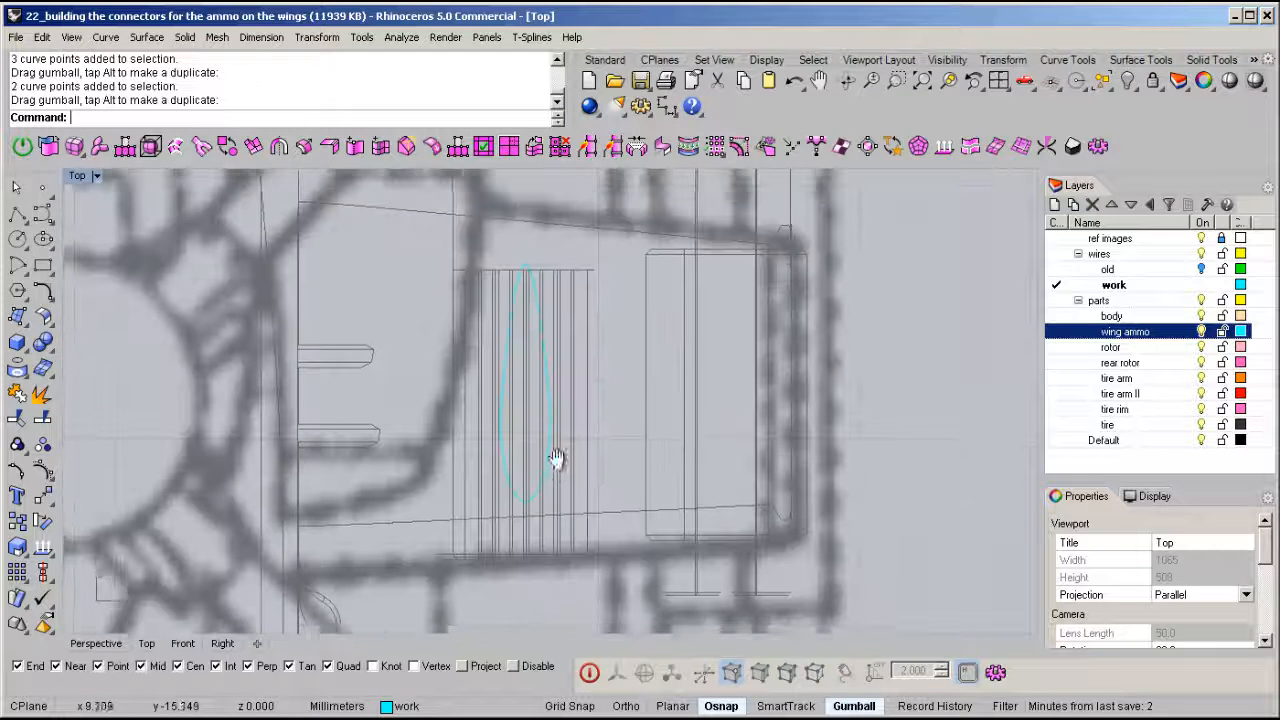
- Raise the teardrop curve vertically to the level of the pods' upper side, working in the Perspective view
click(546, 494)
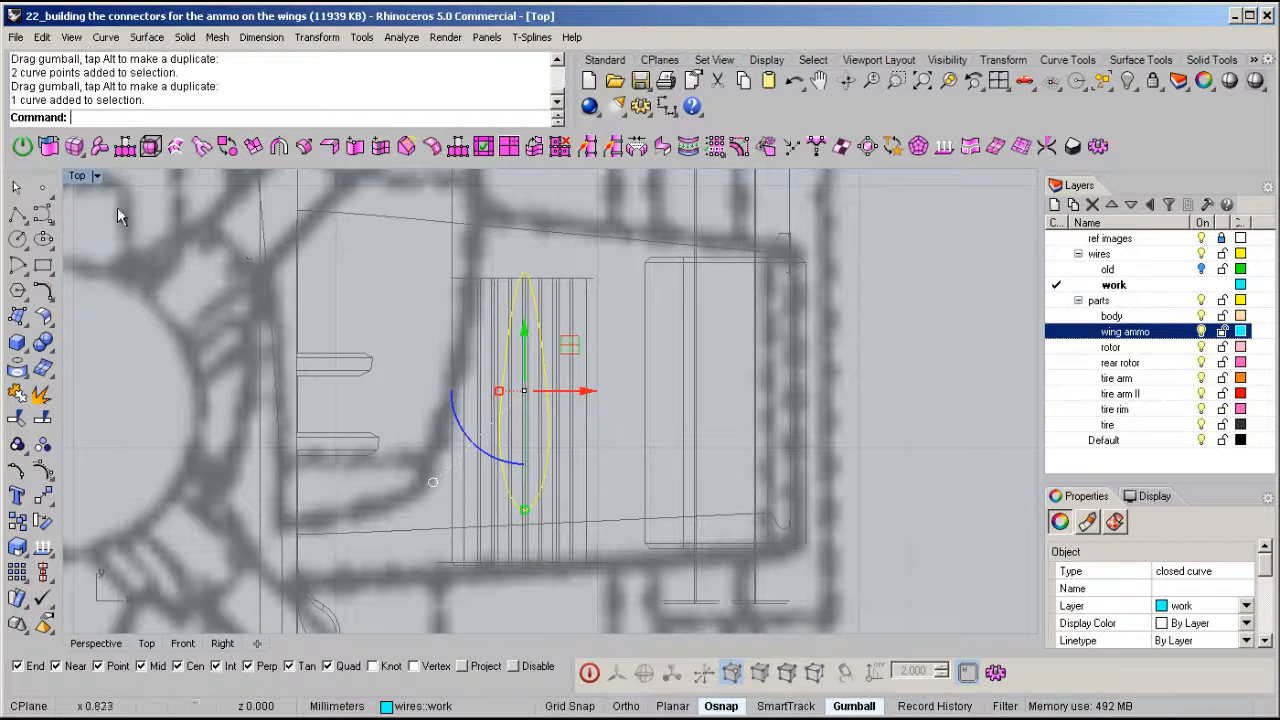
double_click(79, 177)
right_drag(865, 363, 880, 290)
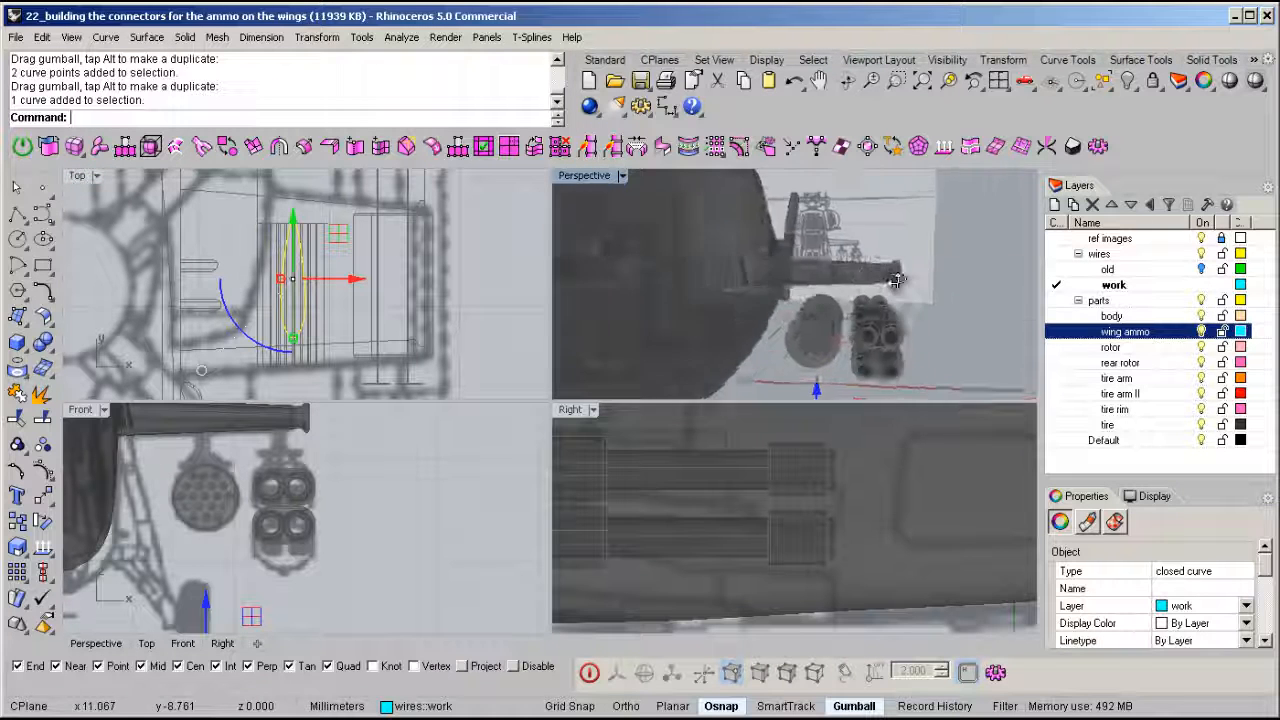
scroll(812, 245, down, 5)
right_drag(808, 240, 806, 284)
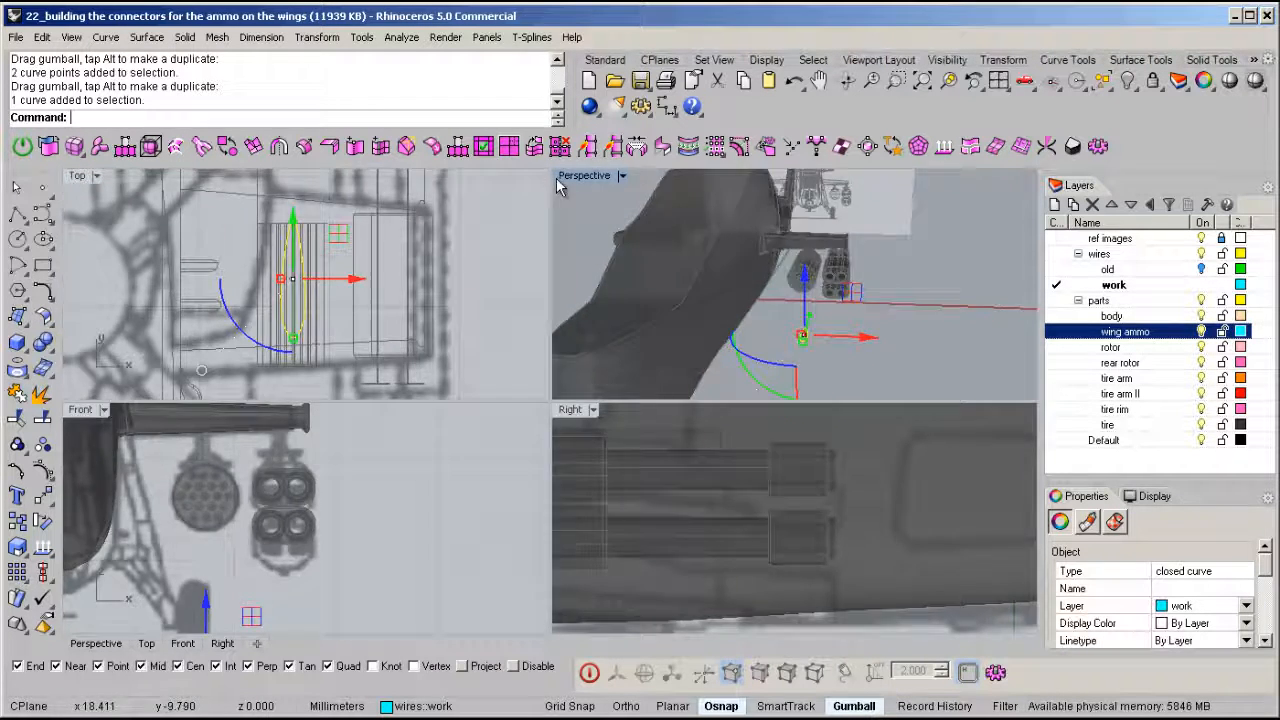
double_click(584, 175)
scroll(680, 514, up, 5)
drag(572, 410, 577, 304)
scroll(588, 322, up, 6)
right_drag(600, 440, 417, 463)
scroll(680, 403, up, 4)
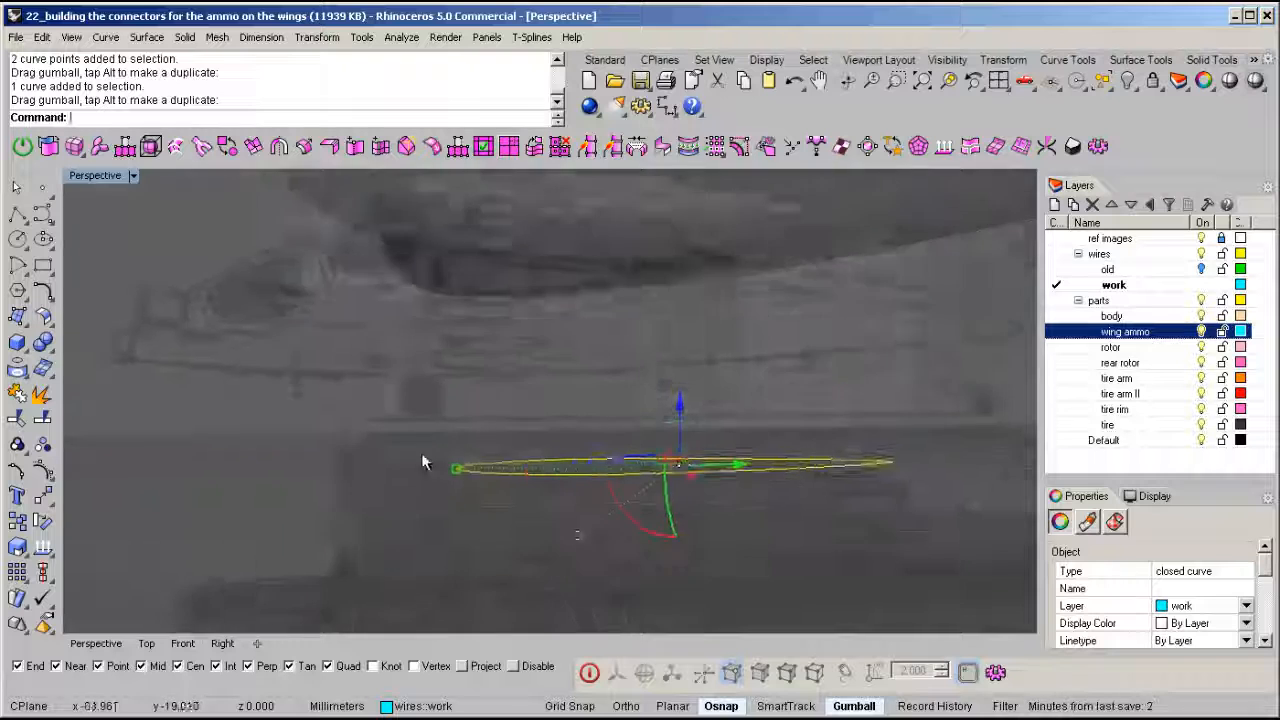
- Shift the teardrop curve slightly along its length toward the helicopter's nose
scroll(424, 440, down, 8)
right_drag(565, 436, 575, 432)
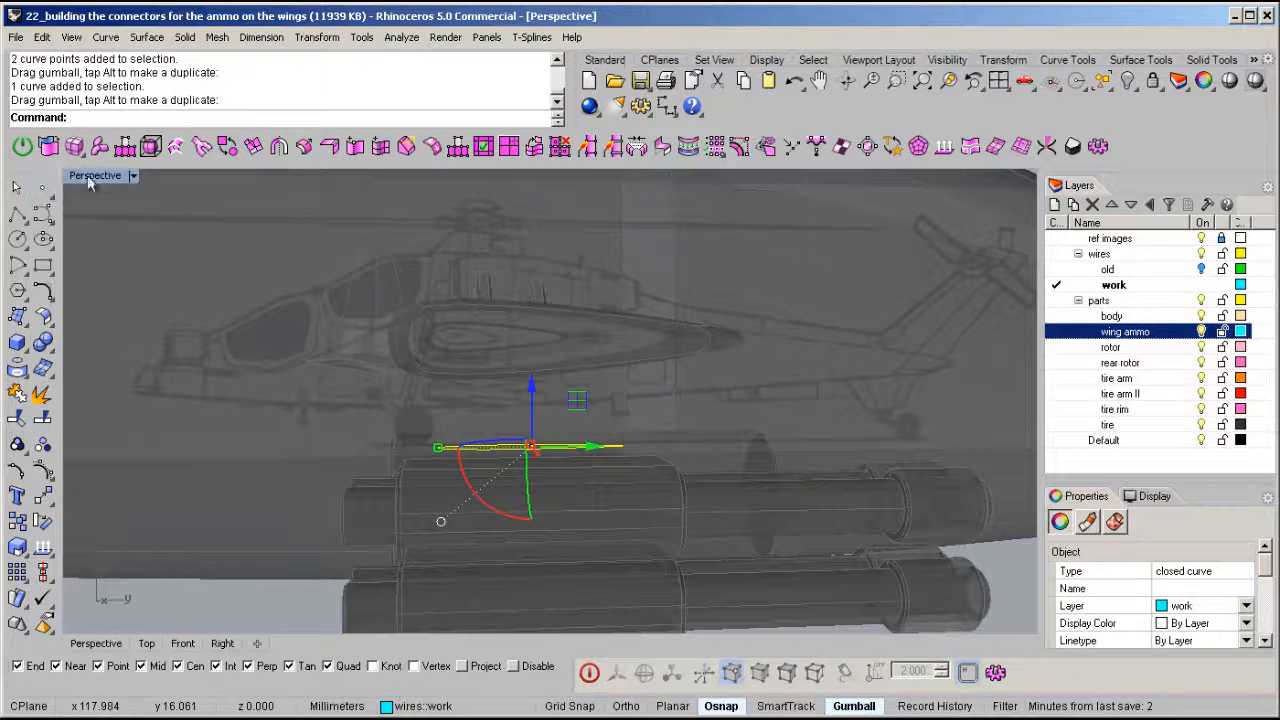
right_drag(543, 350, 607, 387)
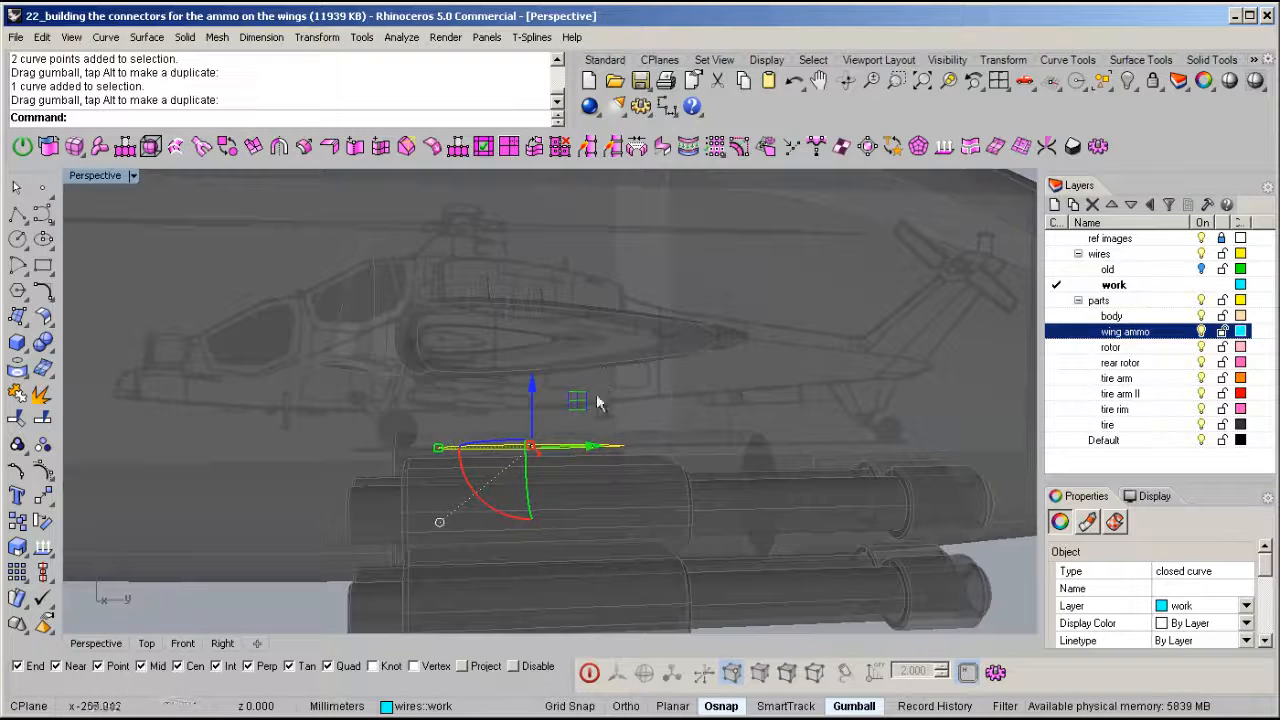
drag(593, 450, 575, 449)
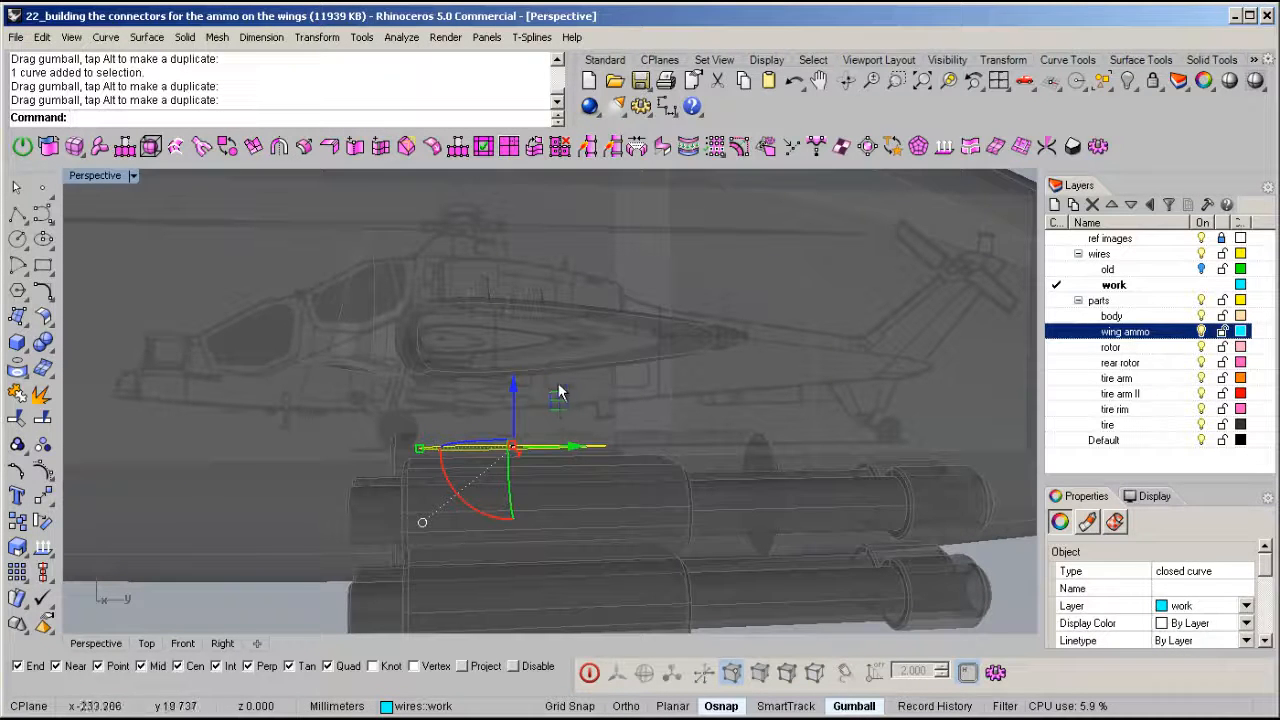
drag(562, 401, 637, 288)
right_drag(637, 288, 418, 512)
key(ctrl+z)
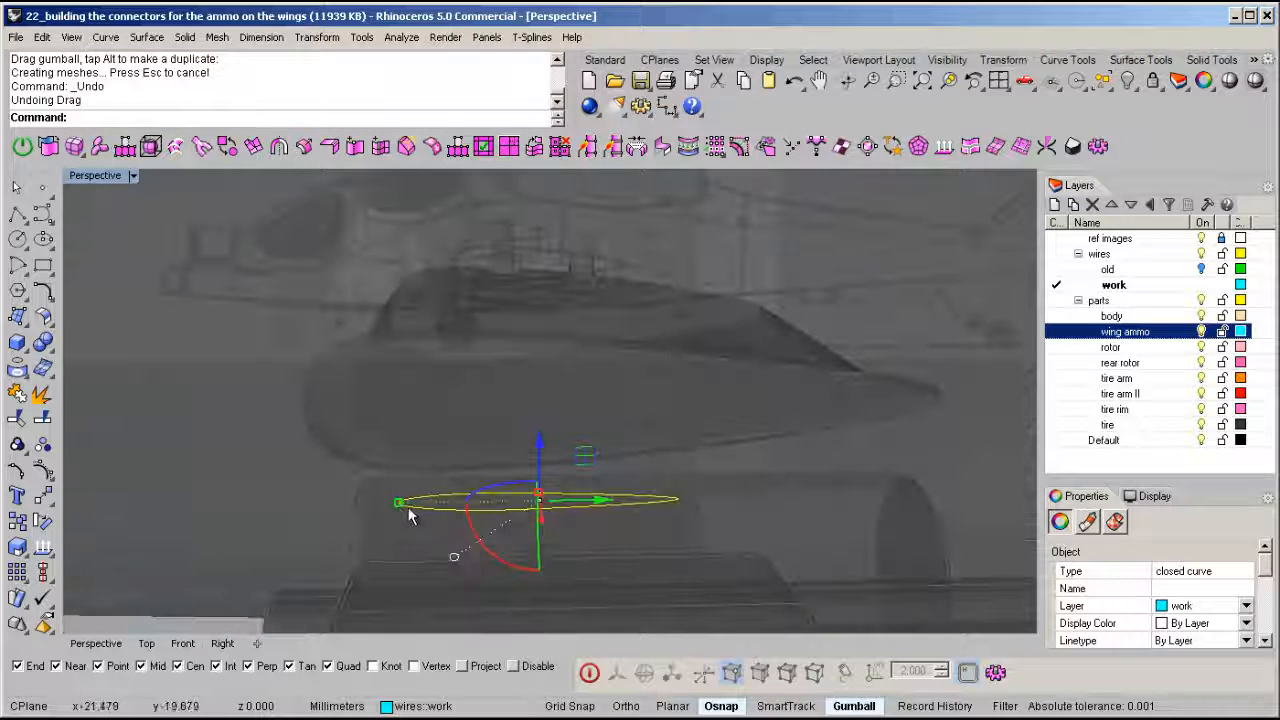
- Shorten the teardrop curve along its length and shift it toward the front of the rocket pod
drag(399, 507, 430, 506)
drag(605, 505, 555, 517)
right_drag(555, 517, 551, 477)
- Extrude the teardrop curve diagonally upward and backward into the wing, and delete the profile curve
drag(545, 452, 686, 291)
right_drag(655, 338, 615, 416)
key(Delete)
- Cap the extruded connector into a closed solid and unlock all locked objects
click(544, 459)
text(cap)
key(Return)
mouse_move(567, 450)
right_down()
mouse_move(660, 520)
mouse_move(579, 410)
mouse_move(575, 432)
mouse_move(559, 435)
right_up()
key(ctrl+alt+l)
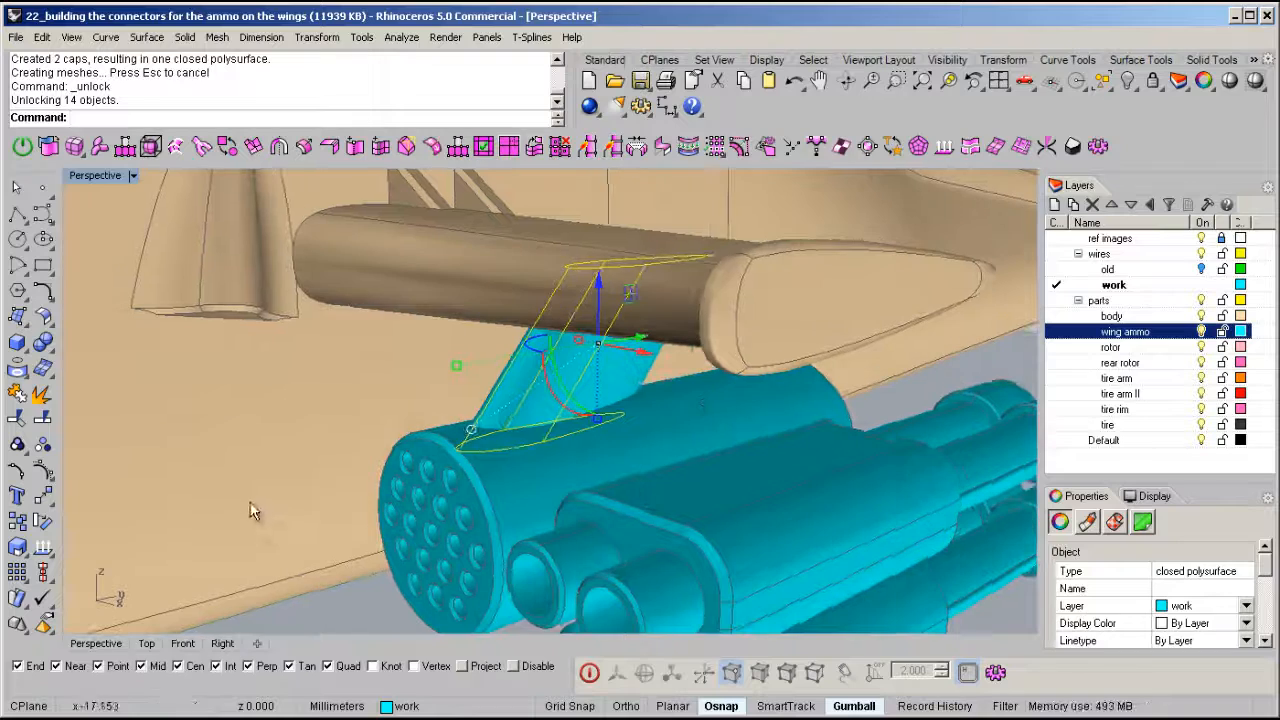
key(Escape)
- Extract a copy of the round rocket pod's outer cylindrical surface, with Copy set to Yes
right_drag(348, 601, 516, 446)
key(ctrl+e)
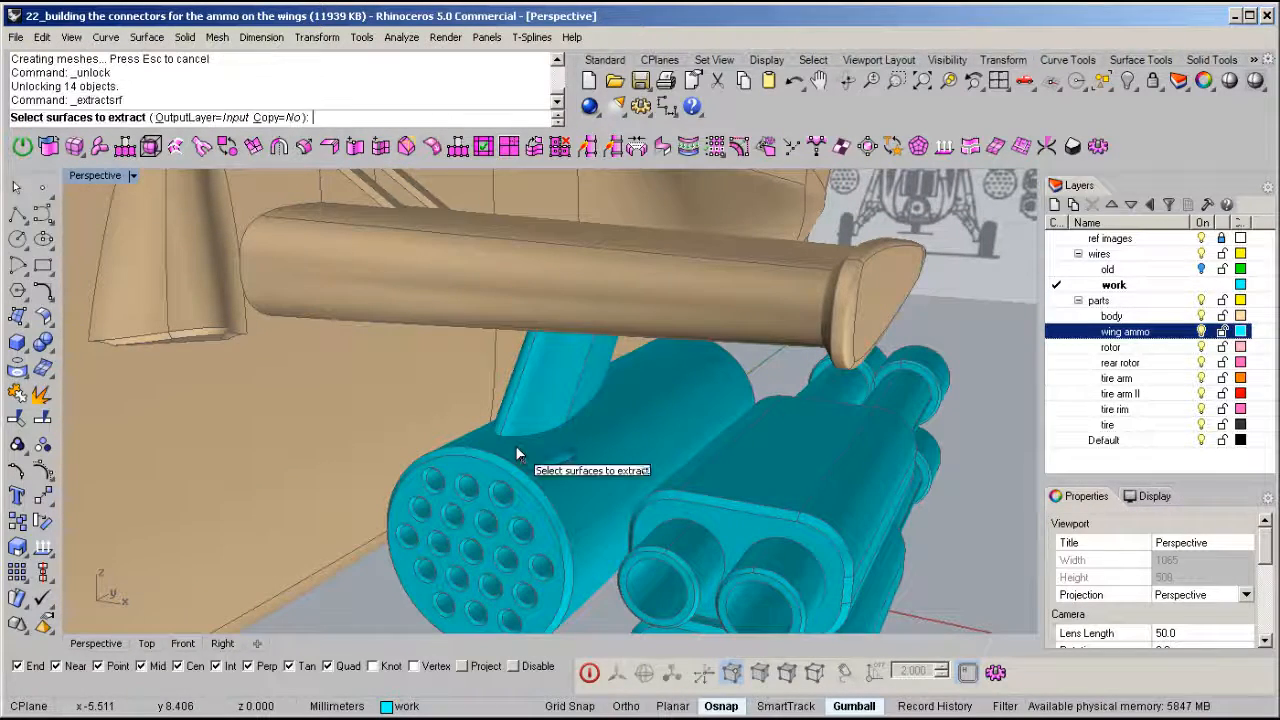
click(268, 117)
click(641, 425)
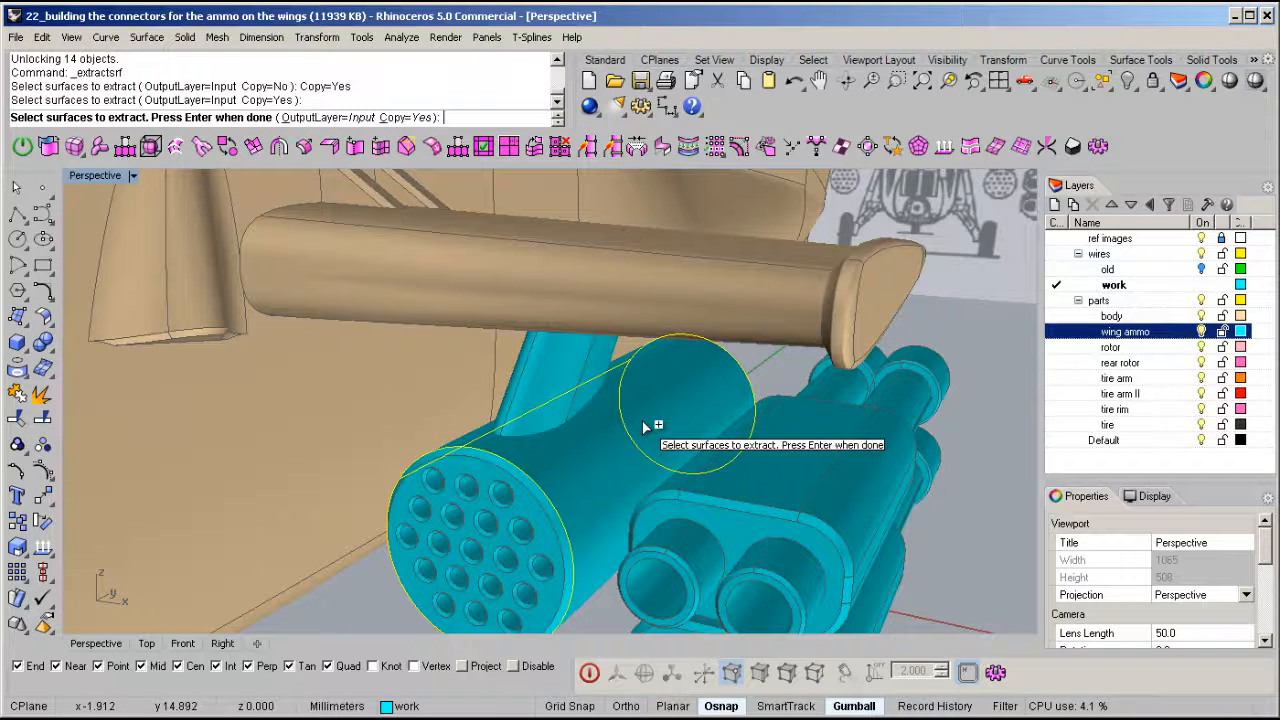
key(Return)
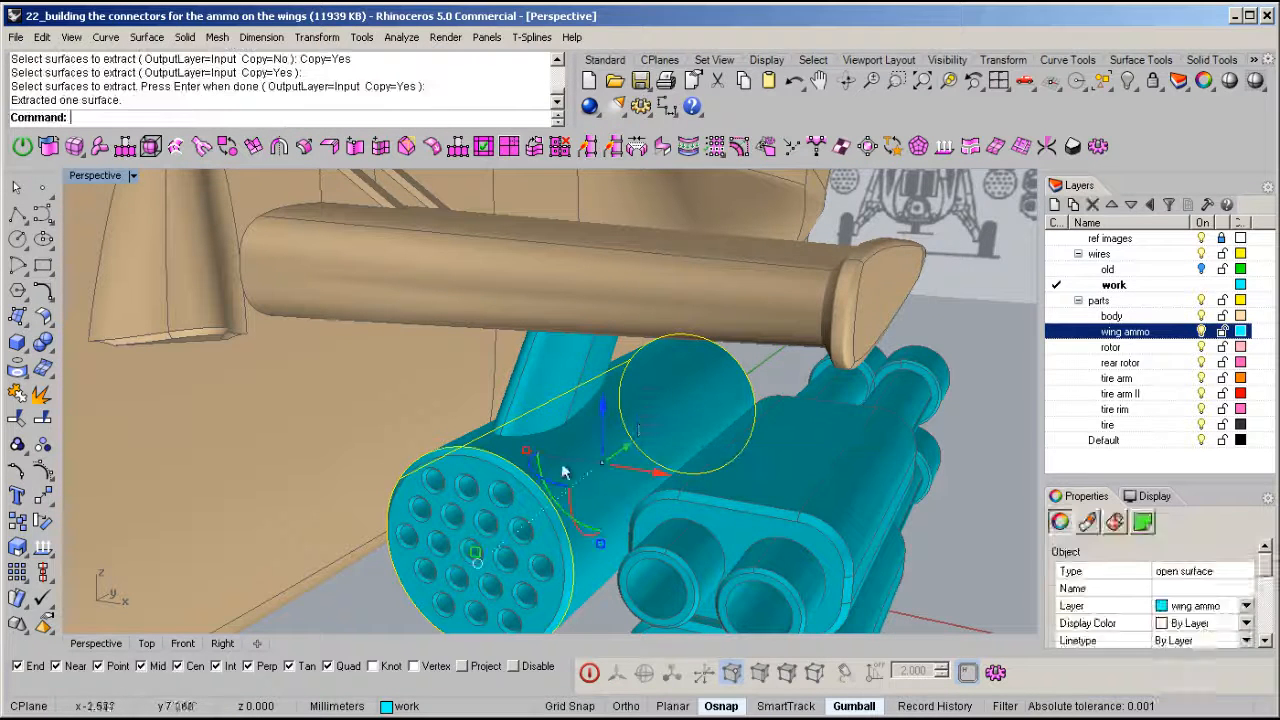
- Lock the original rocket pod polysurface, leaving the copied cylindrical surface unlocked
right_drag(643, 425, 605, 449)
click(545, 573)
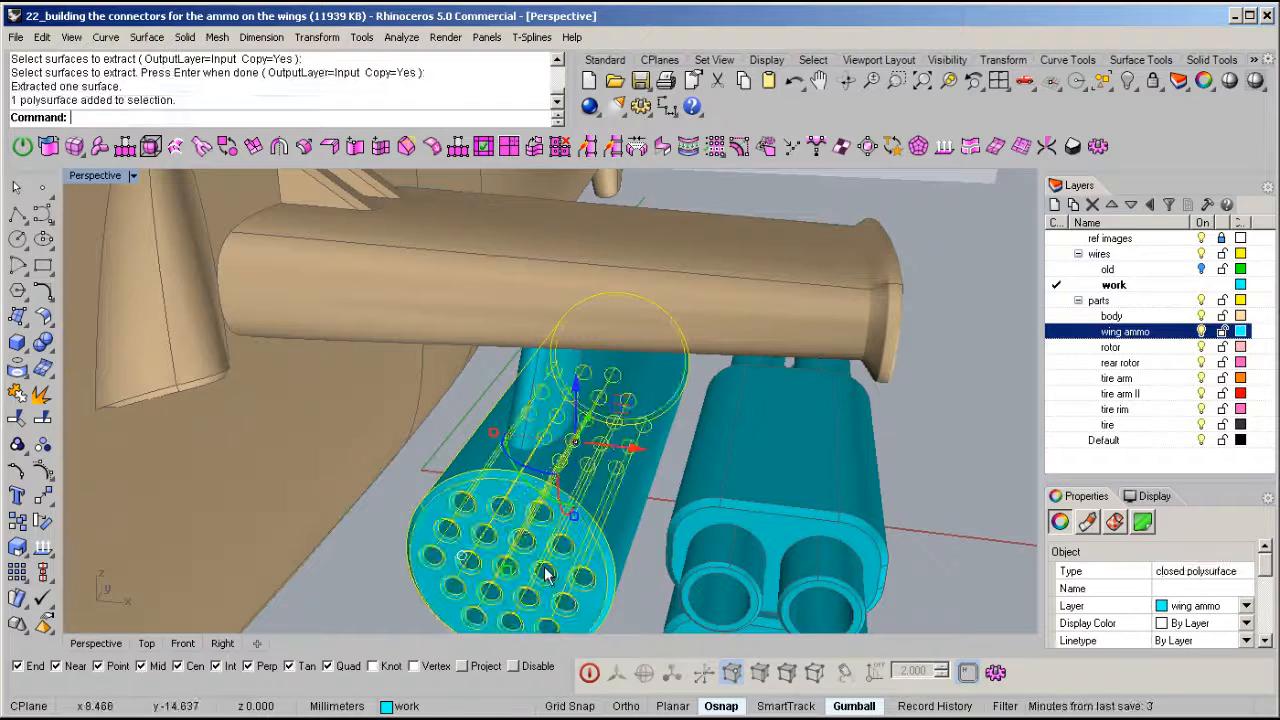
key(ctrl+l)
- Extract a lengthwise isocurve from the copied pod surface along one side of the connector
right_drag(546, 540, 598, 477)
scroll(554, 409, up, 5)
middle_click(597, 478)
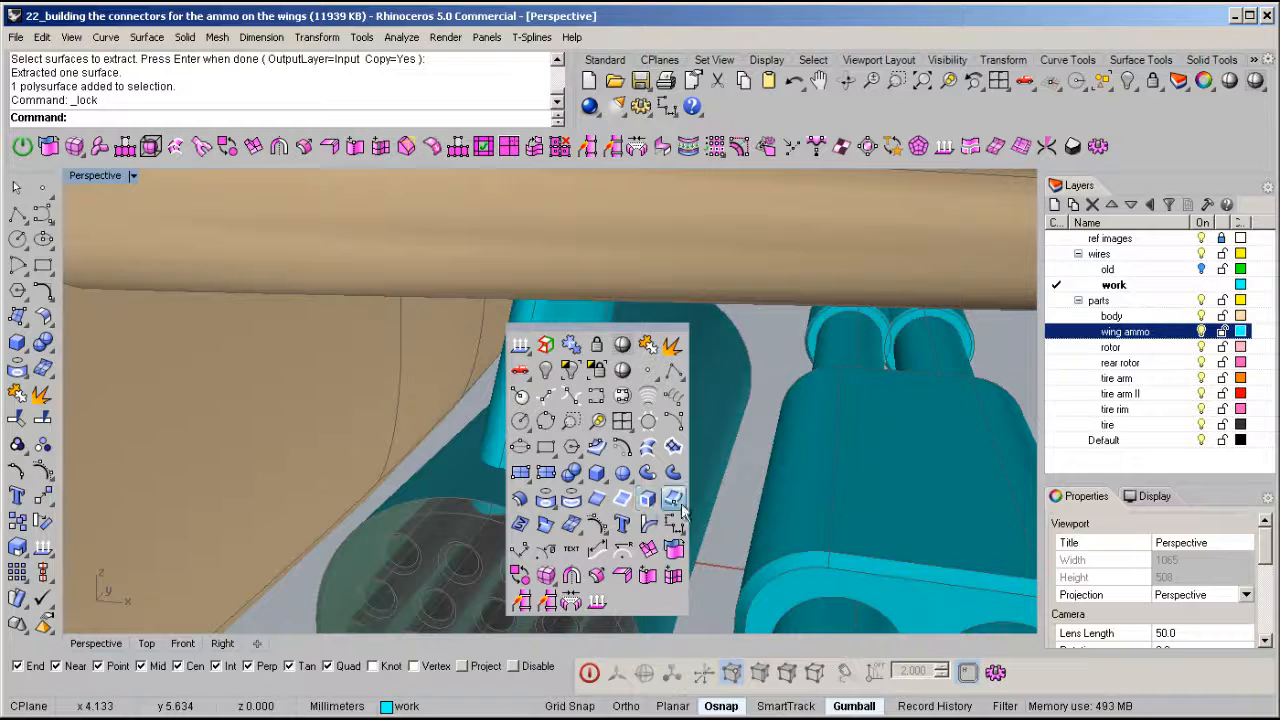
click(673, 498)
right_drag(679, 498, 506, 529)
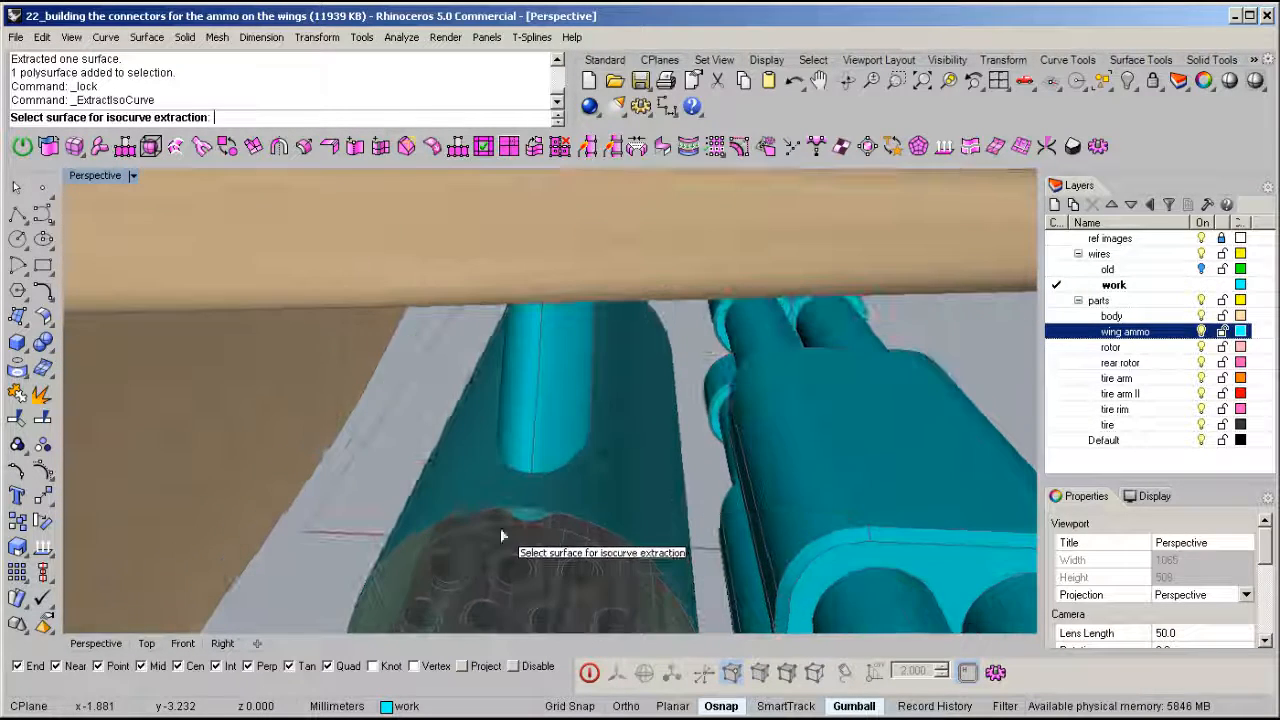
click(655, 495)
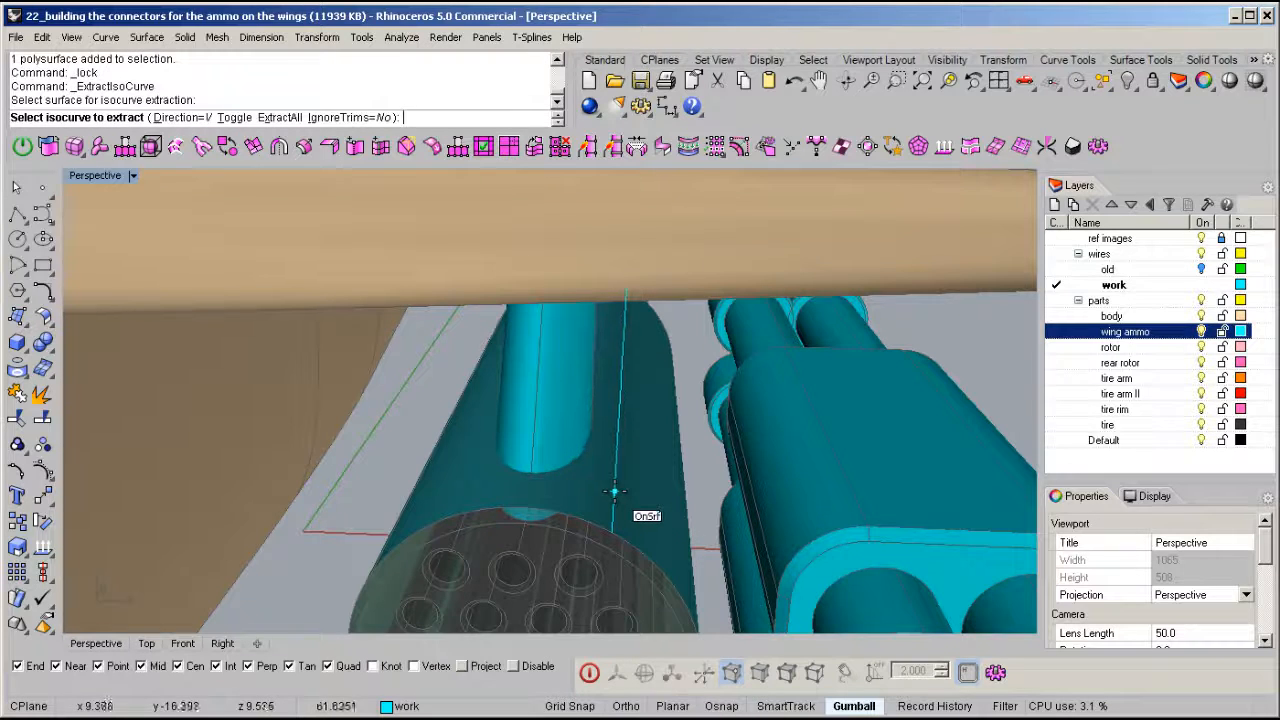
click(605, 492)
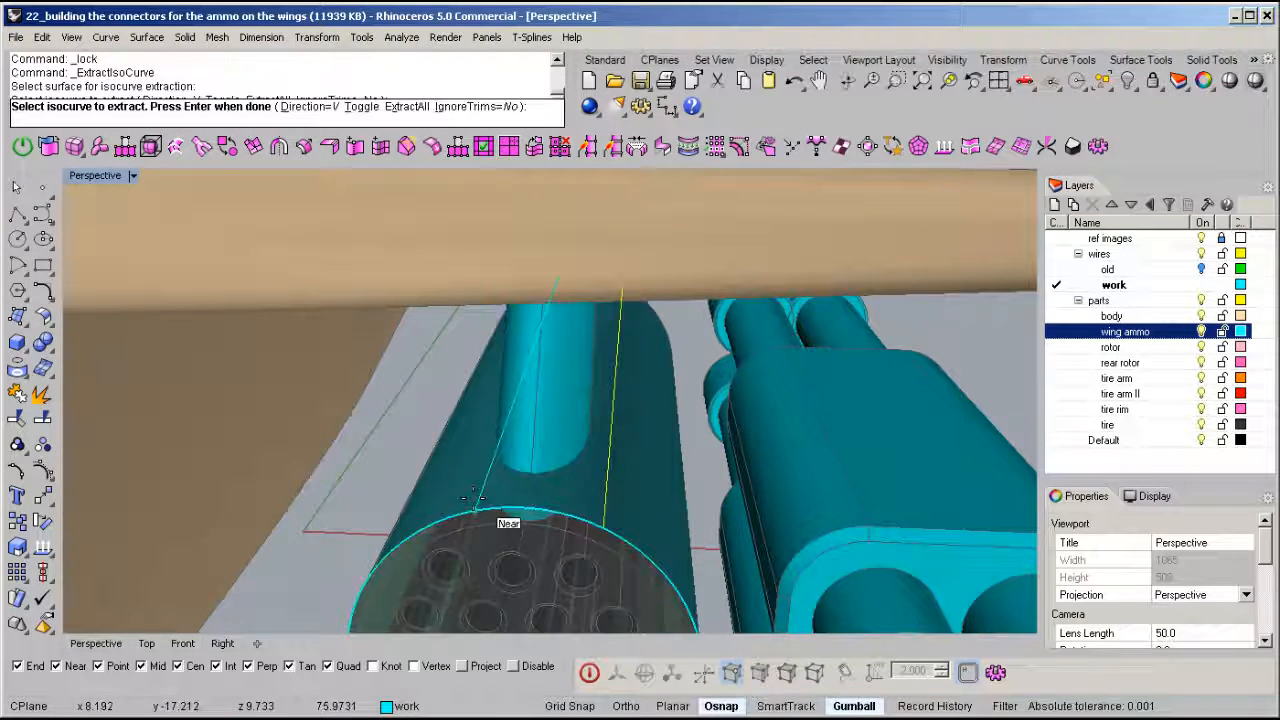
- Extract a lengthwise isocurve on the connector's other side and two crosswise isocurves on the pod surface, in front of and behind the connector
right_drag(598, 510, 523, 523)
mouse_move(434, 512)
right_down()
mouse_move(480, 517)
mouse_move(617, 475)
mouse_move(185, 489)
mouse_move(417, 466)
mouse_move(392, 510)
mouse_move(406, 557)
mouse_move(439, 536)
right_up()
click(402, 505)
alt+click(461, 540)
right_drag(620, 545, 572, 482)
shift+right_drag(920, 487, 541, 474)
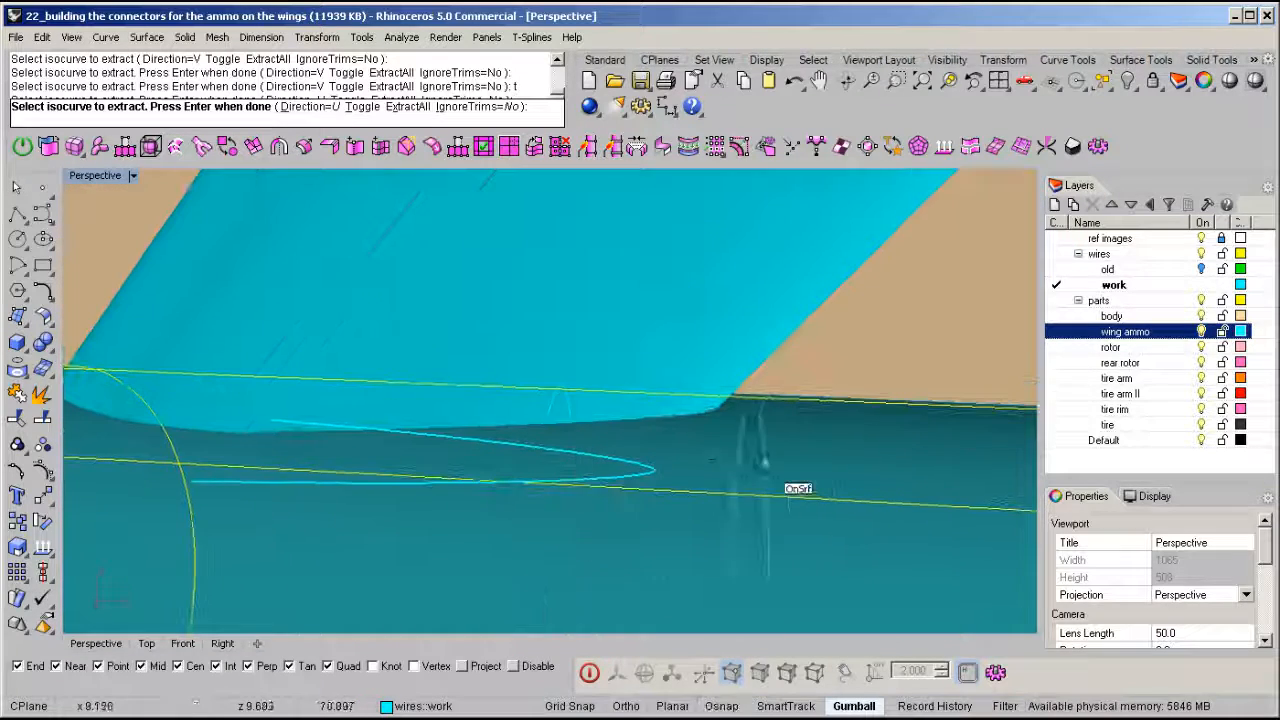
click(841, 464)
right_drag(791, 457, 595, 413)
right_click(650, 462)
- Lock everything except the four extracted curves and trim them against each other into a four-sided outline on top of the round pod
middle_click(594, 409)
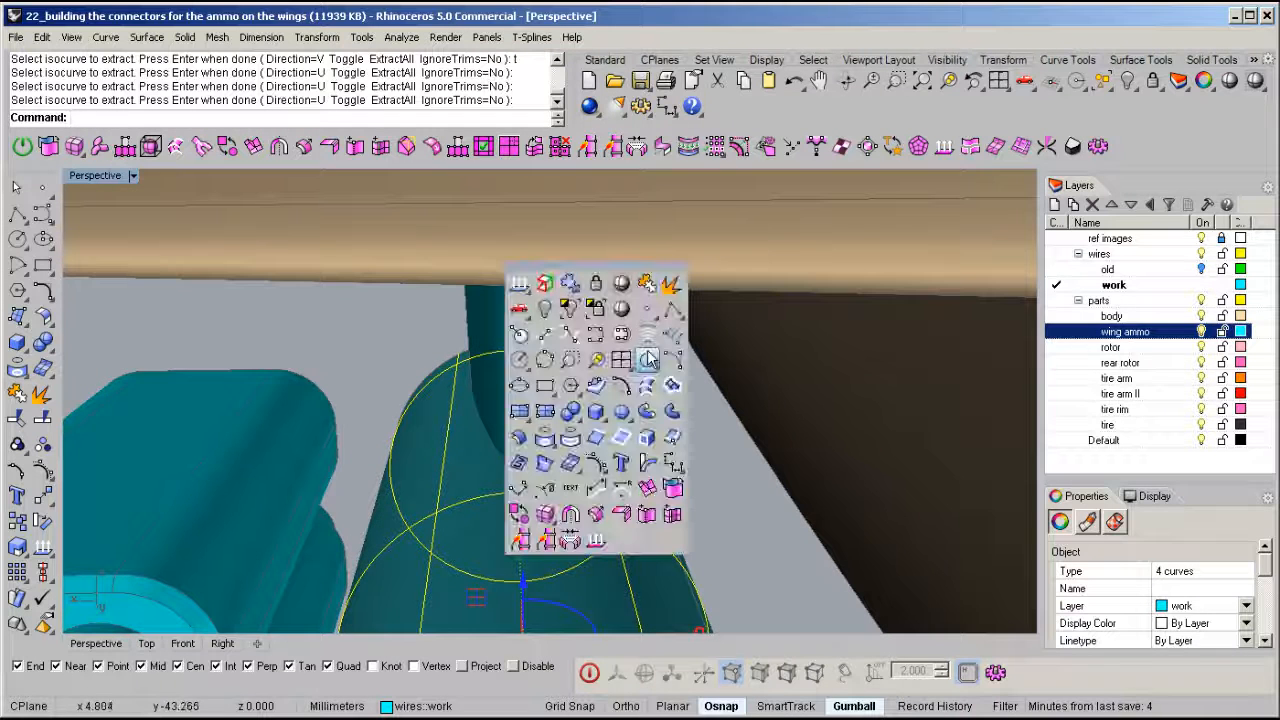
click(595, 310)
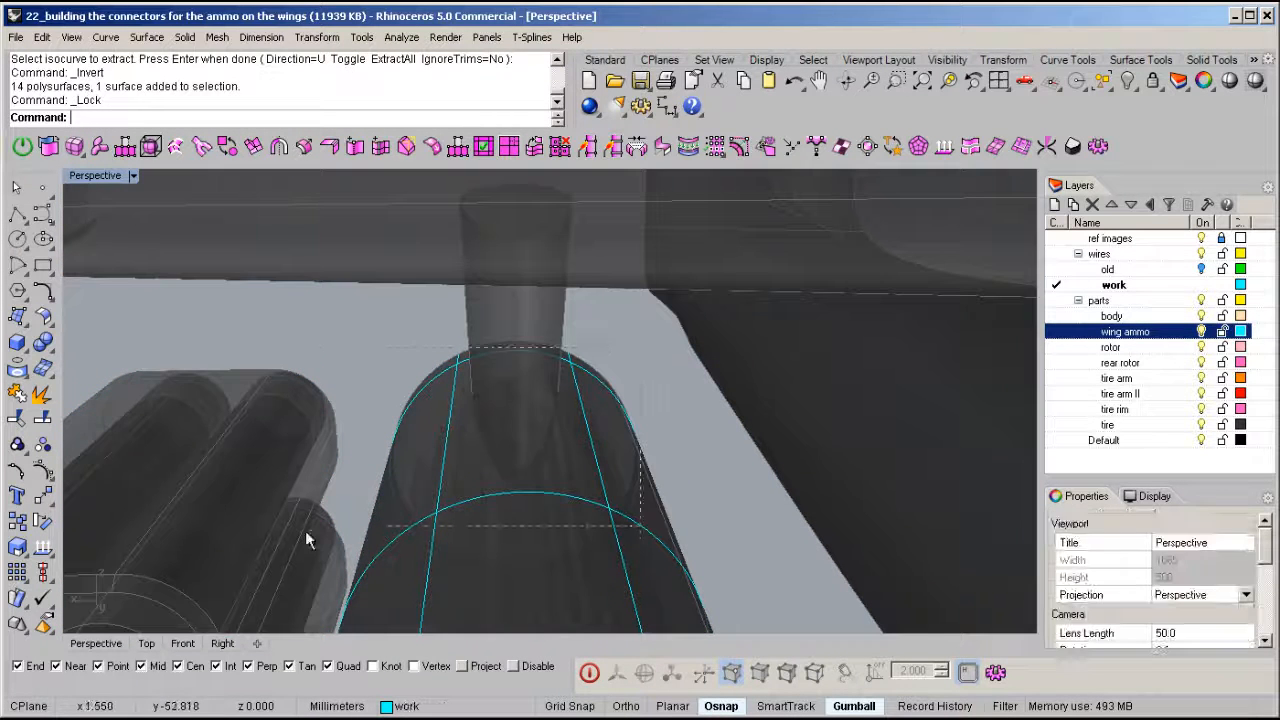
drag(417, 484, 364, 512)
key(ctrl+t)
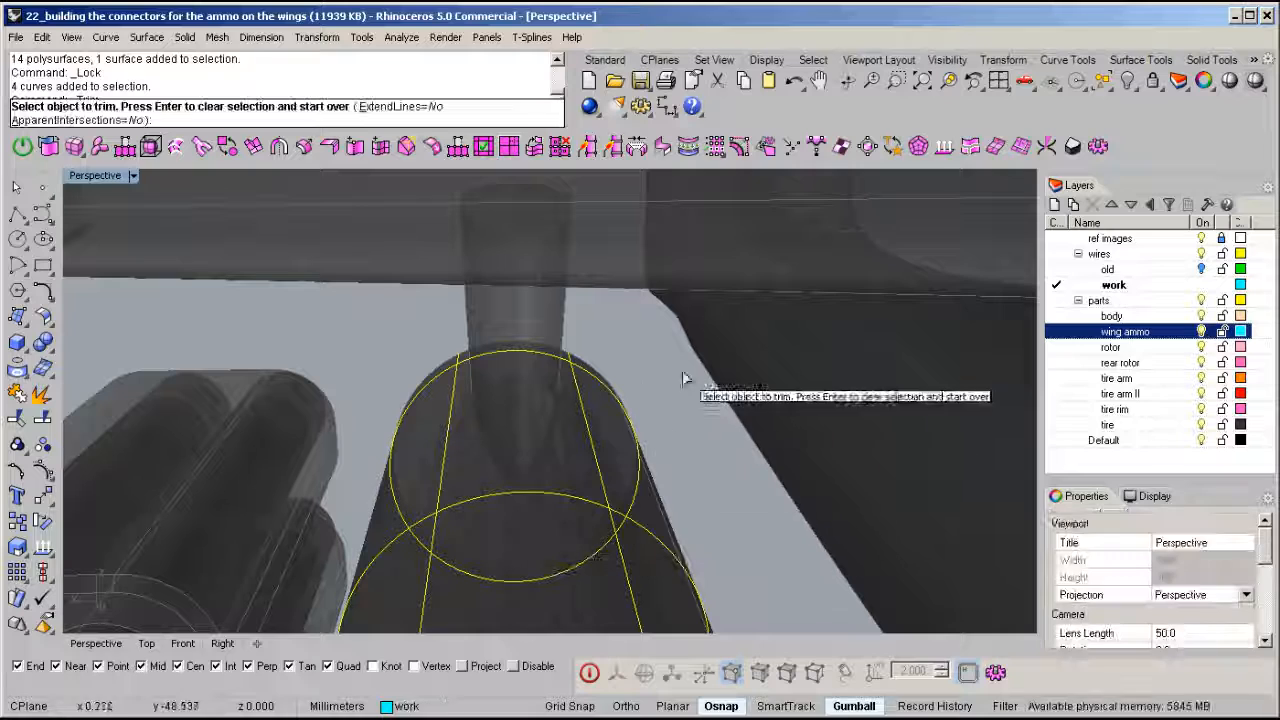
click(634, 450)
click(680, 584)
right_drag(400, 560, 377, 363)
right_drag(288, 663, 838, 377)
key(Return)
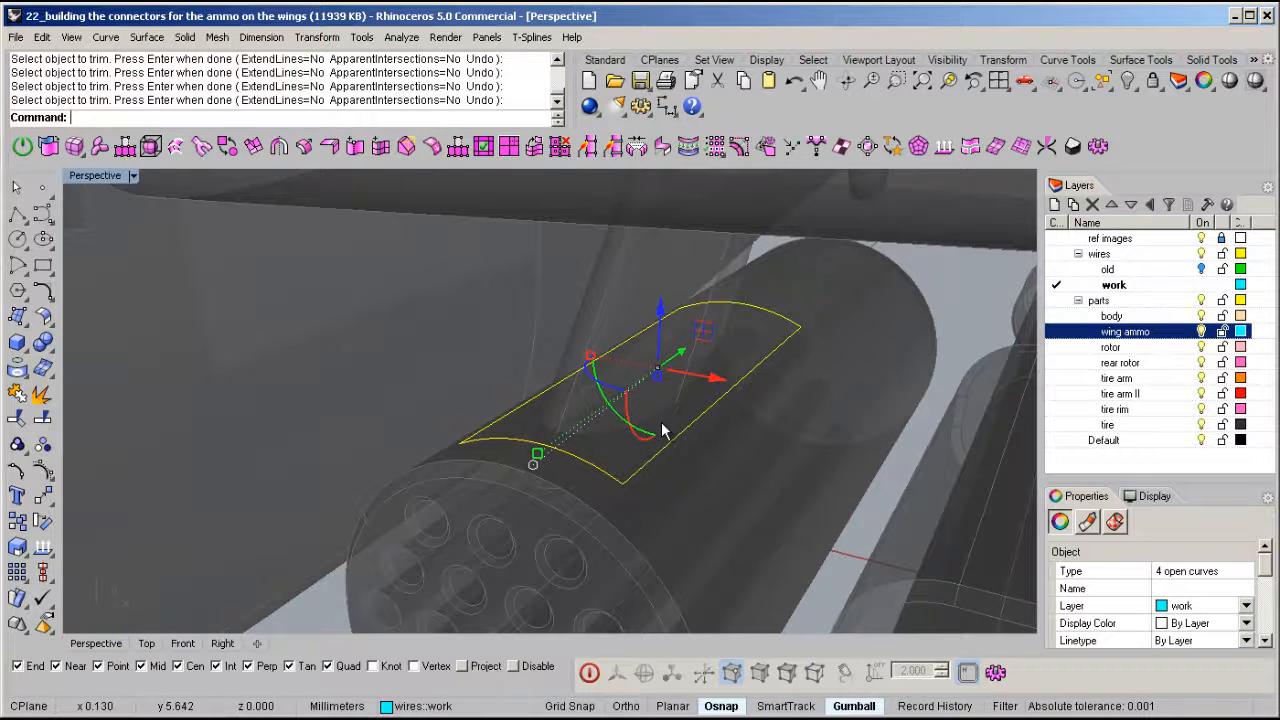
- Create a two-rail sweep from the four trimmed curves without simplifying, and delete the source curves
key(F4)
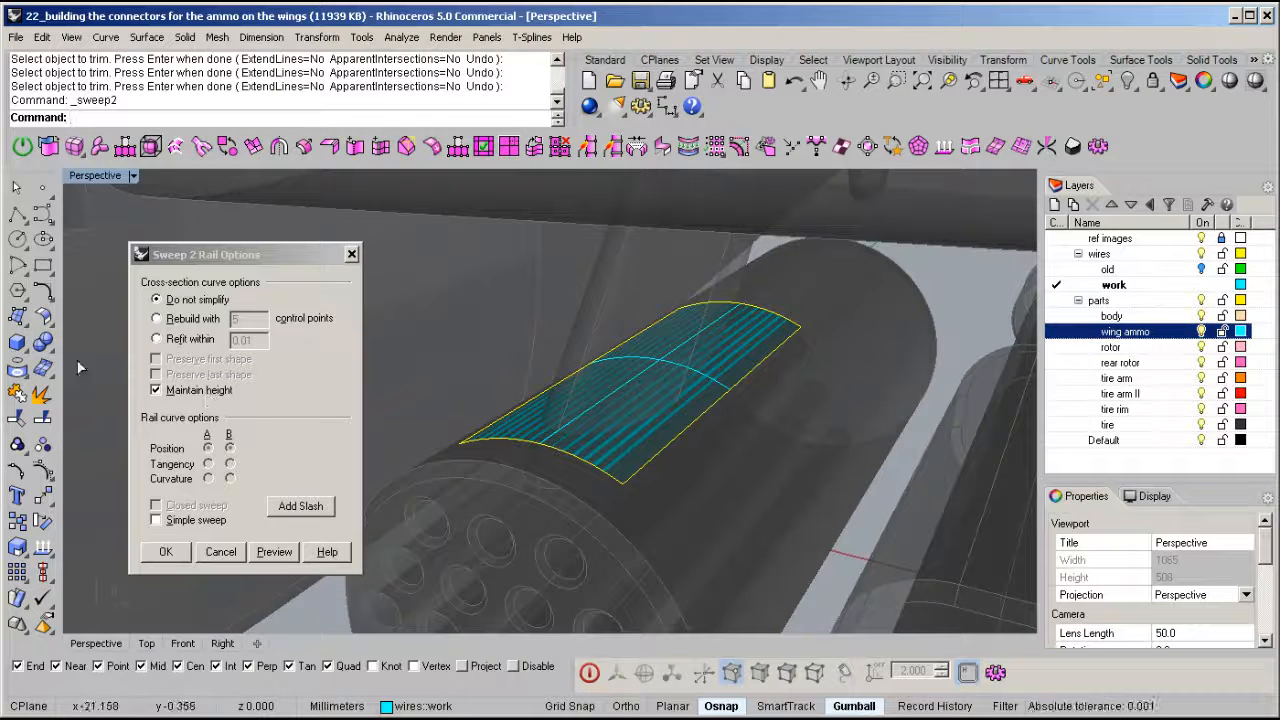
click(160, 553)
mouse_move(663, 408)
right_down()
mouse_move(698, 421)
mouse_move(667, 421)
mouse_move(693, 363)
mouse_move(702, 408)
mouse_move(688, 413)
right_up()
key(Delete)
- Offset the swept surface outward by 0.2 into a solid base plate, with Solid and DeleteInput set to Yes
click(677, 420)
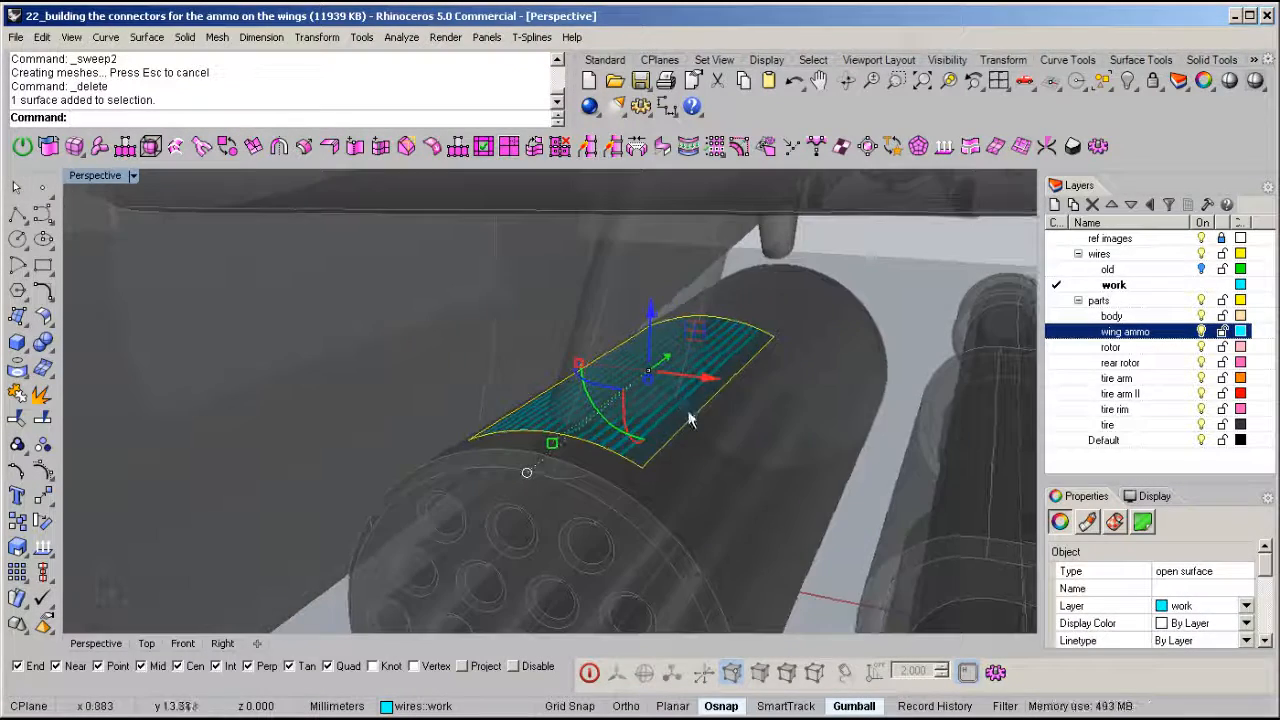
middle_click(689, 410)
click(608, 440)
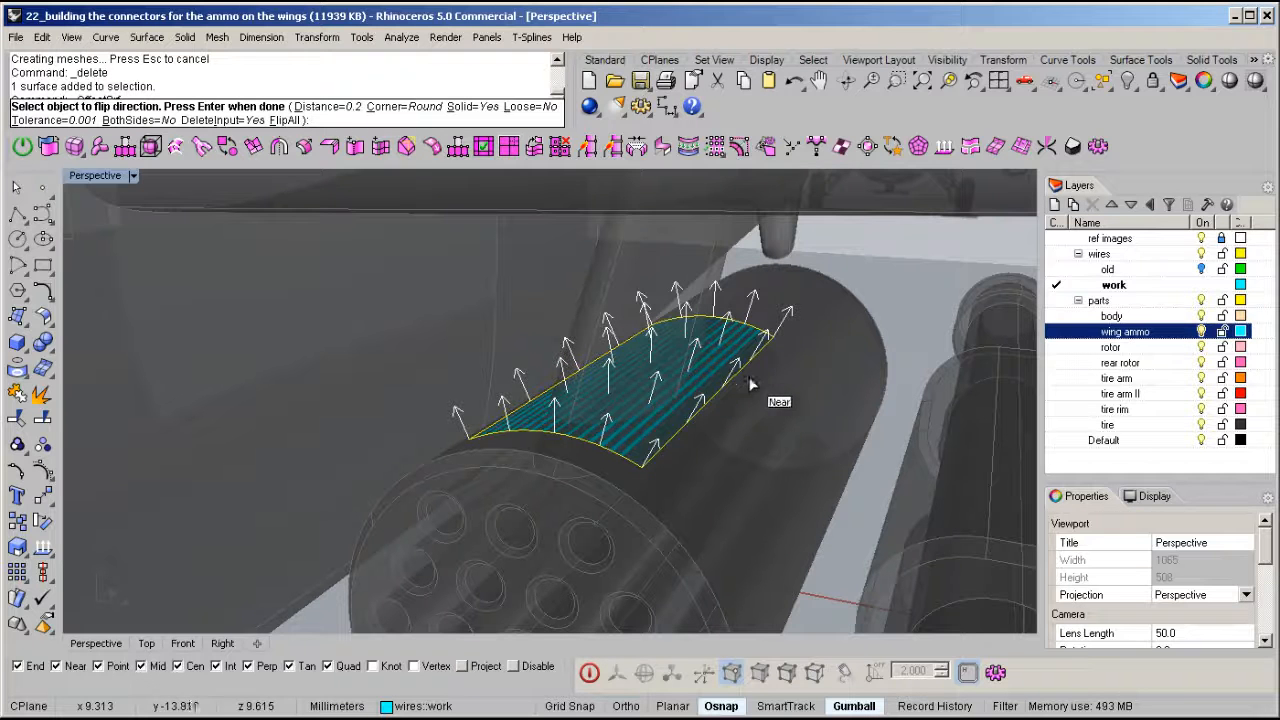
right_click(421, 331)
right_drag(690, 440, 690, 398)
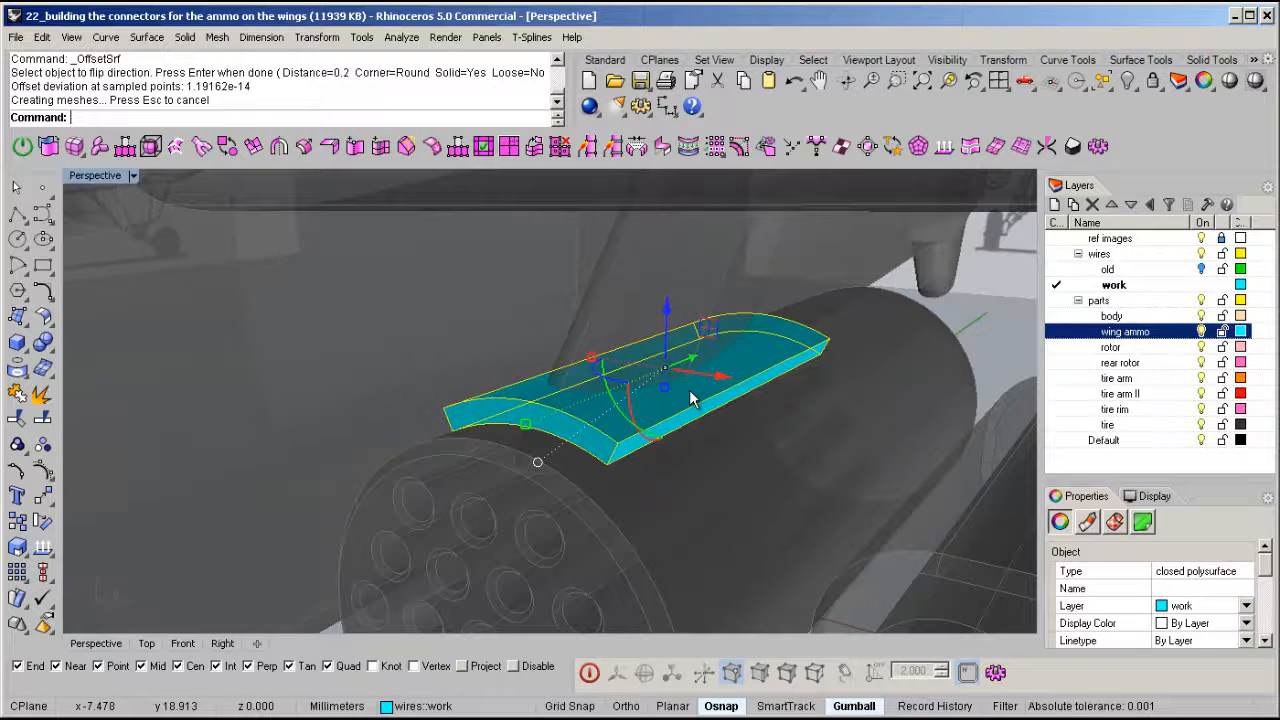
- Chamfer the four upper edges of the base plate with a distance of 0.1
key(Return)
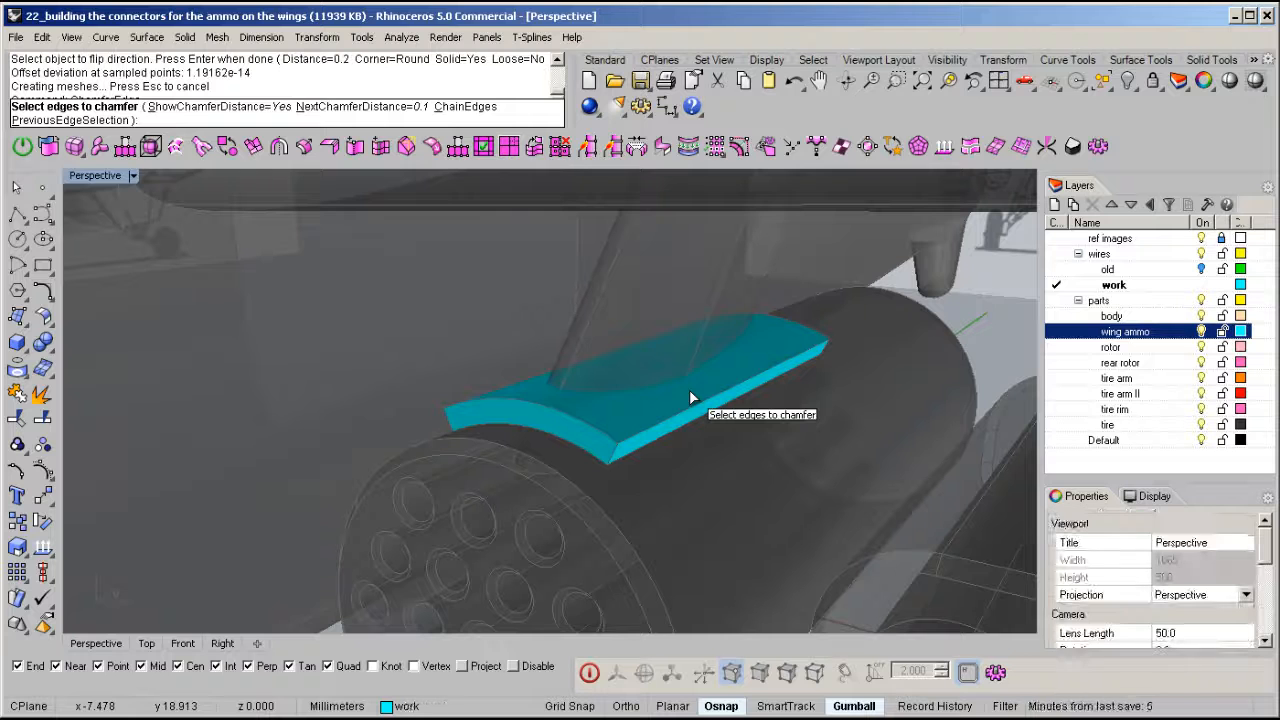
click(700, 408)
click(603, 434)
click(604, 435)
right_drag(432, 408, 591, 395)
click(546, 410)
right_drag(332, 402, 683, 382)
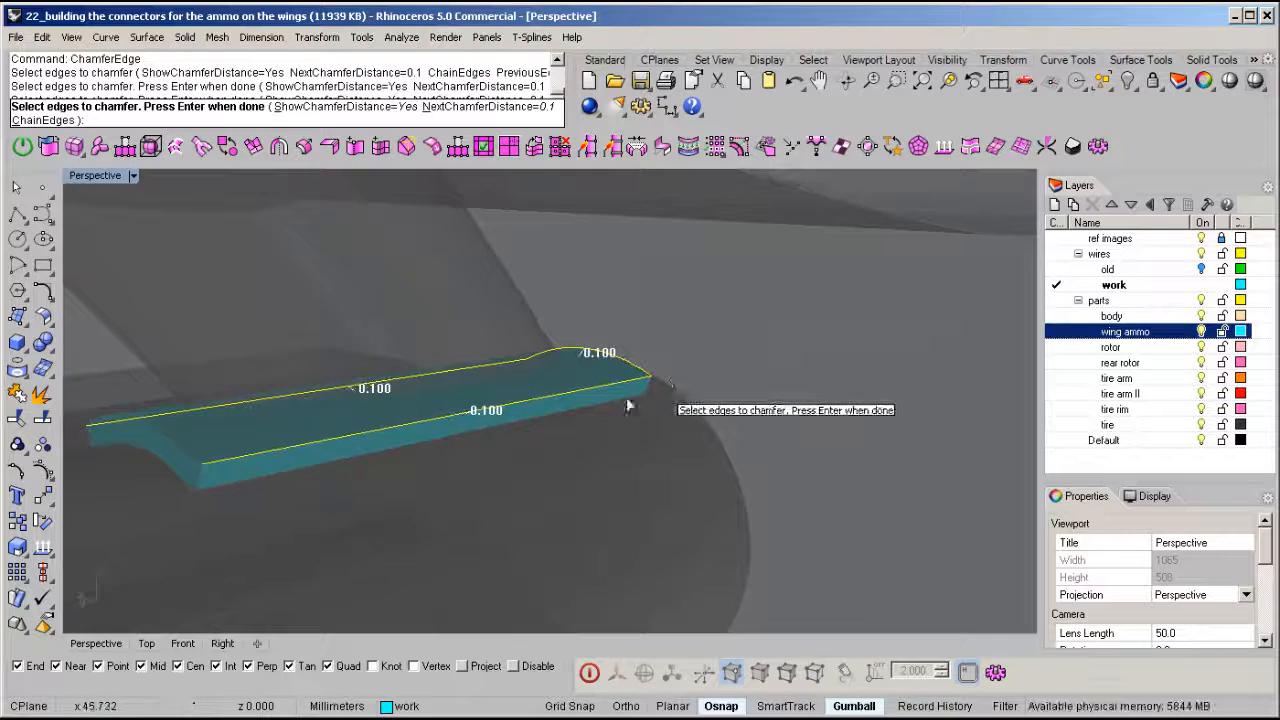
click(187, 458)
right_drag(490, 424, 344, 361)
- Unlock all objects and subtract the base plate from the teardrop connector with a Boolean difference, DeleteInput set to No
key(ctrl+alt+l)
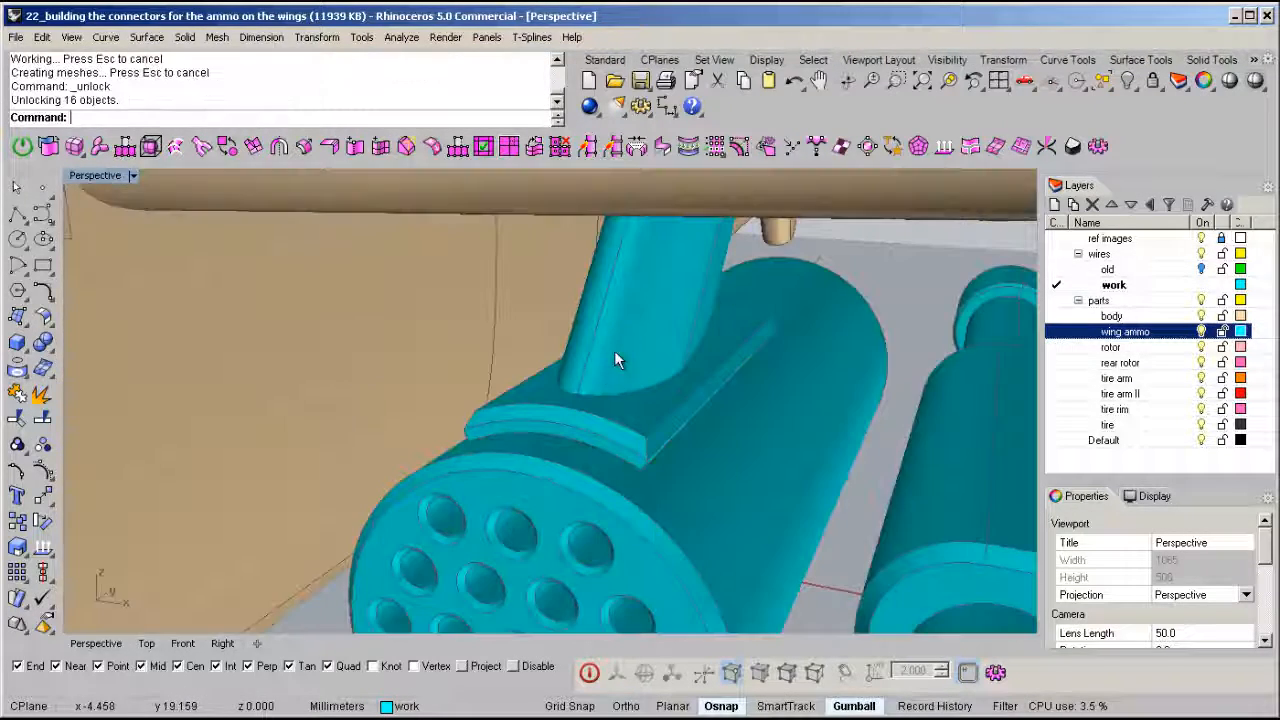
click(620, 310)
mouse_move(637, 358)
right_down()
mouse_move(651, 363)
mouse_move(594, 337)
mouse_move(697, 337)
mouse_move(649, 360)
right_up()
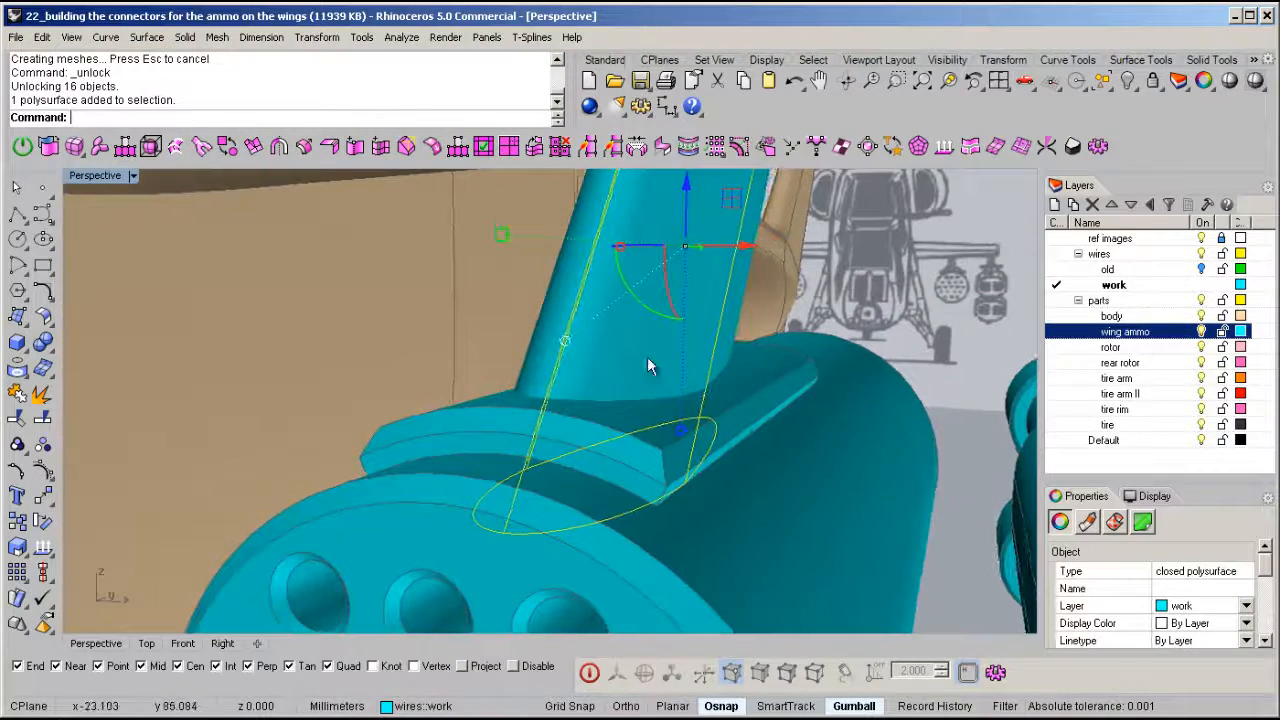
key(ctrl+d)
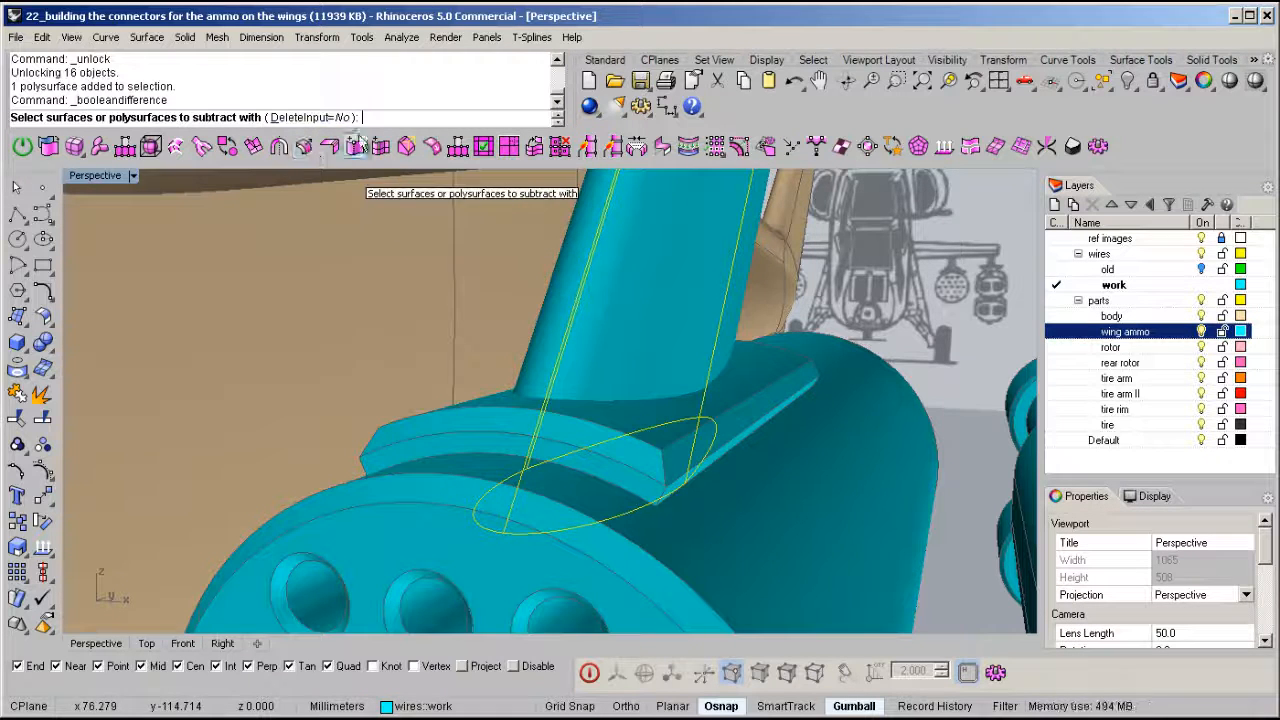
click(604, 432)
right_click(604, 432)
- Group the trimmed teardrop connector with its base plate
scroll(598, 450, down, 3)
right_drag(594, 457, 615, 393)
click(615, 393)
click(613, 467)
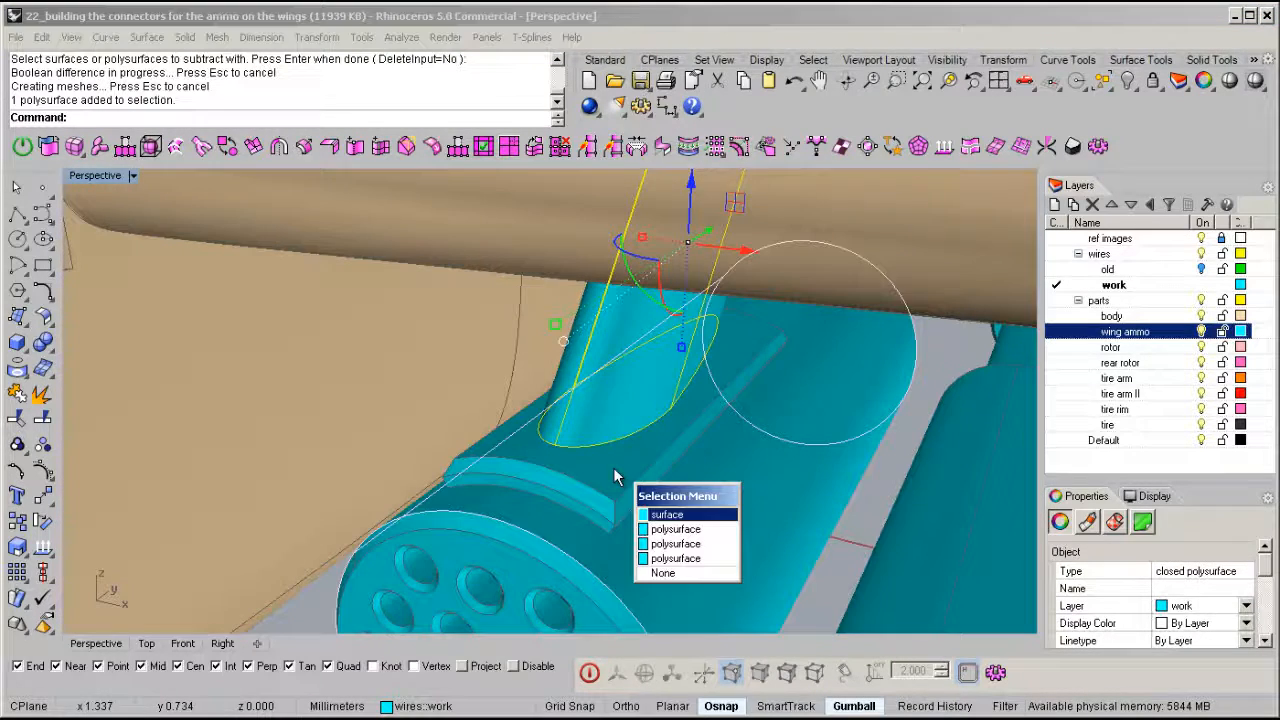
click(682, 531)
right_drag(676, 526, 616, 508)
- Extract copies of the upper missile pod's flat top and two rounded corner surfaces, and join them into one polysurface
scroll(620, 430, down, 4)
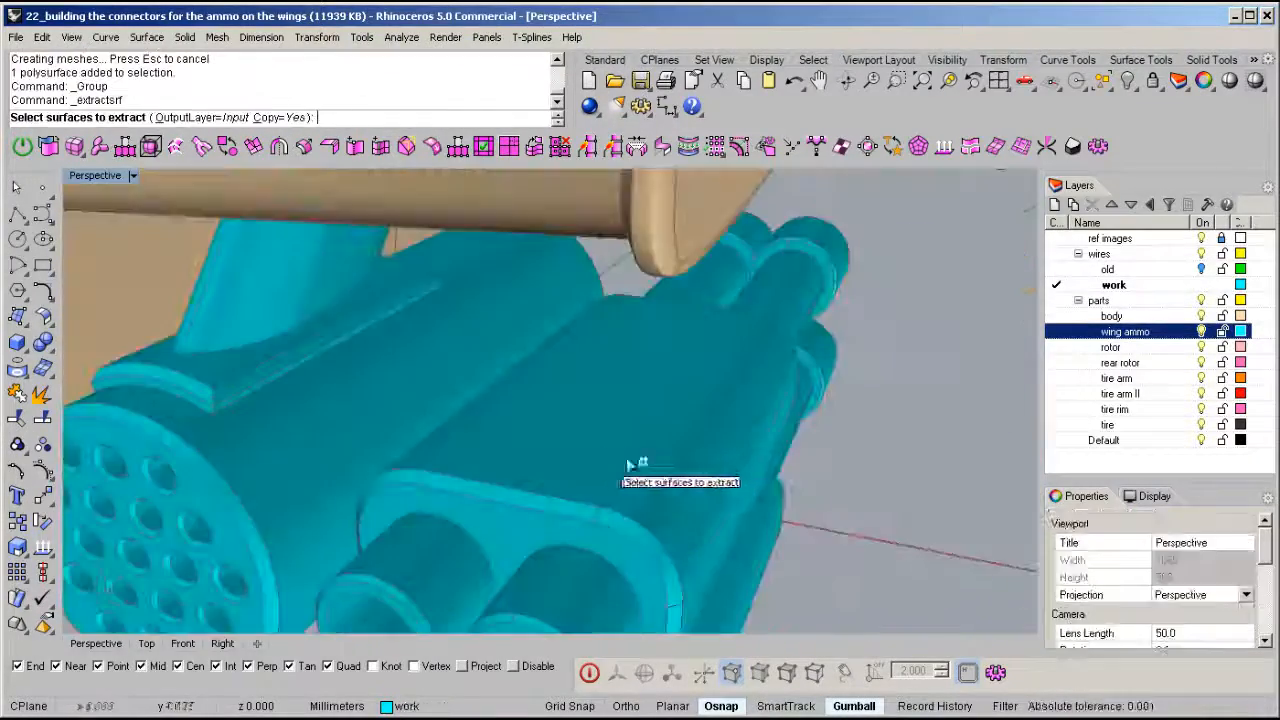
click(699, 463)
click(598, 430)
right_drag(598, 430, 623, 412)
right_click(556, 444)
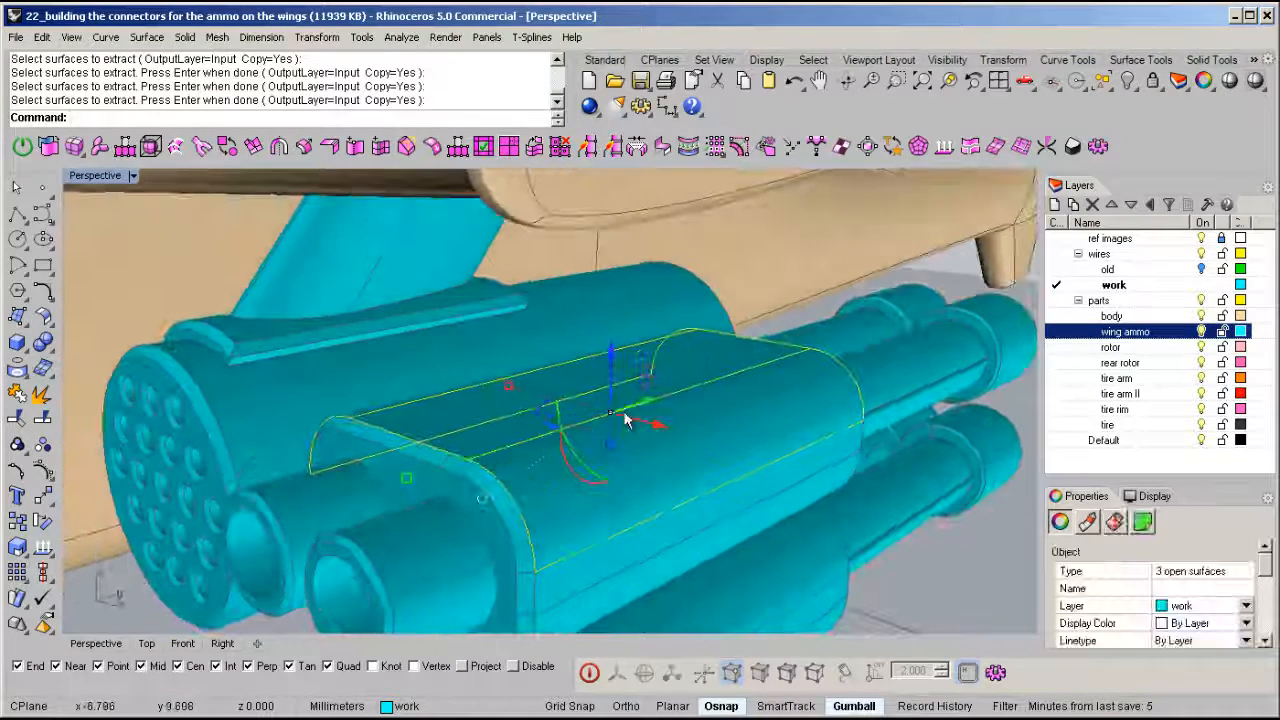
middle_click(739, 313)
click(674, 288)
- Lock the upper and lower missile pod groups, leaving the joined surface copy unlocked
right_drag(680, 323, 596, 382)
click(551, 514)
shift+click(606, 591)
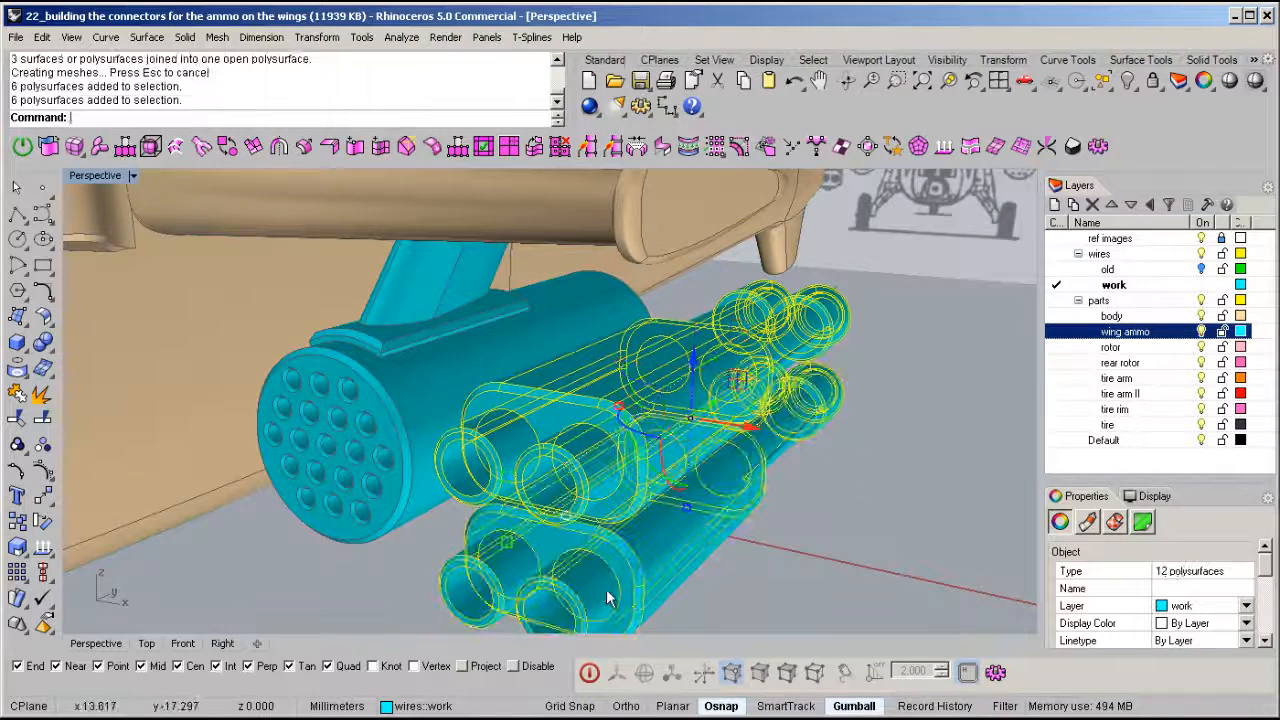
key(ctrl+l)
- Extract a lengthwise isocurve at the midpoint of the rounded corner farther from the round rocket pod
right_drag(714, 397, 514, 494)
scroll(571, 408, up, 4)
middle_click(514, 494)
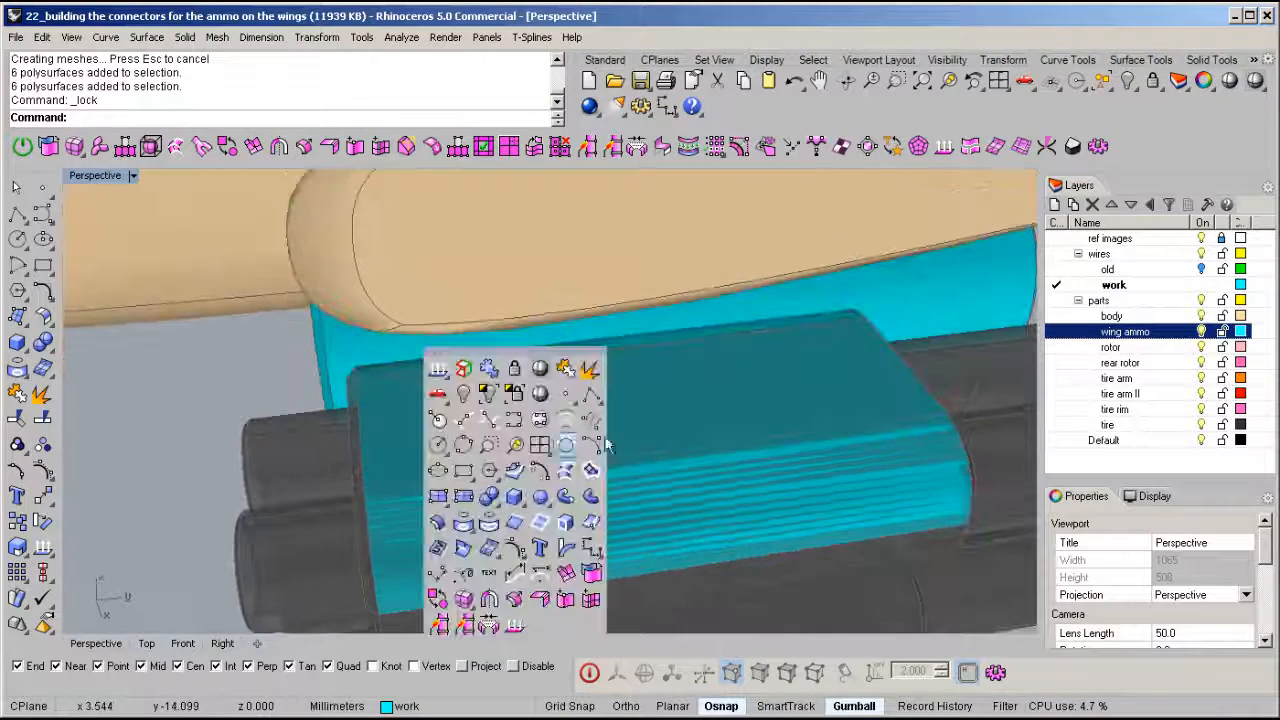
click(590, 523)
right_drag(488, 503, 622, 532)
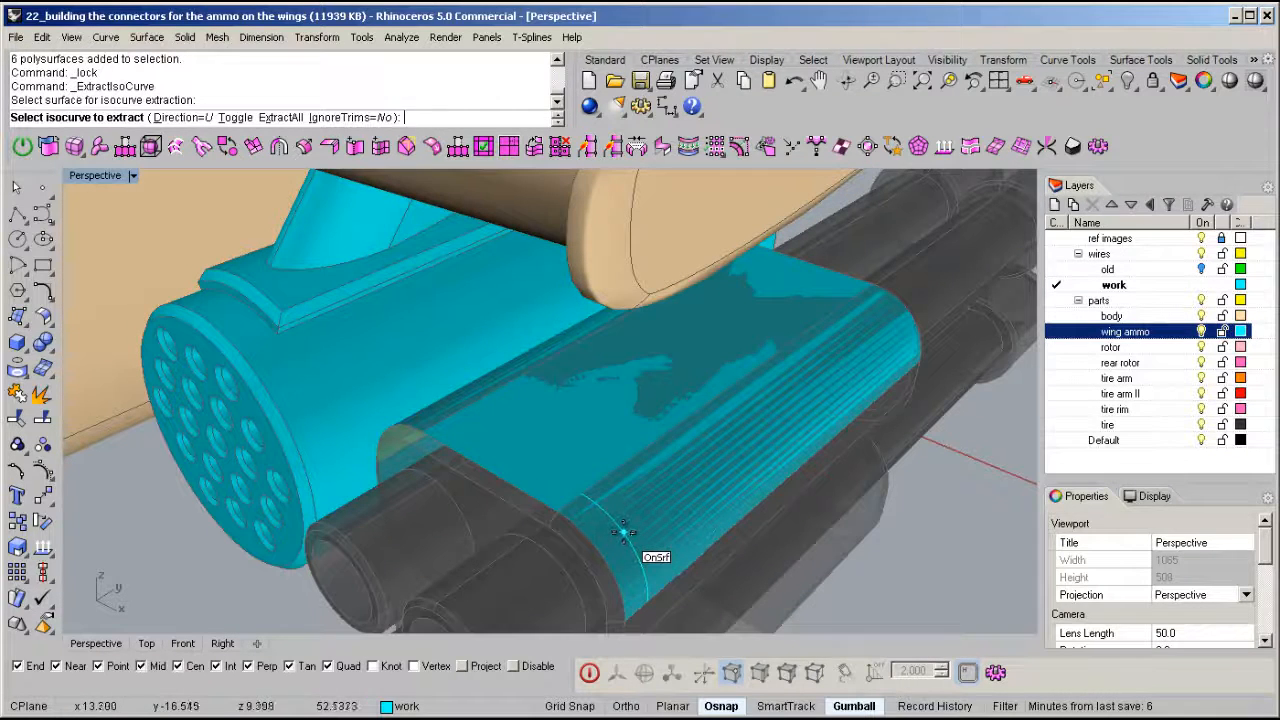
text(t)
key(Return)
right_drag(622, 532, 666, 511)
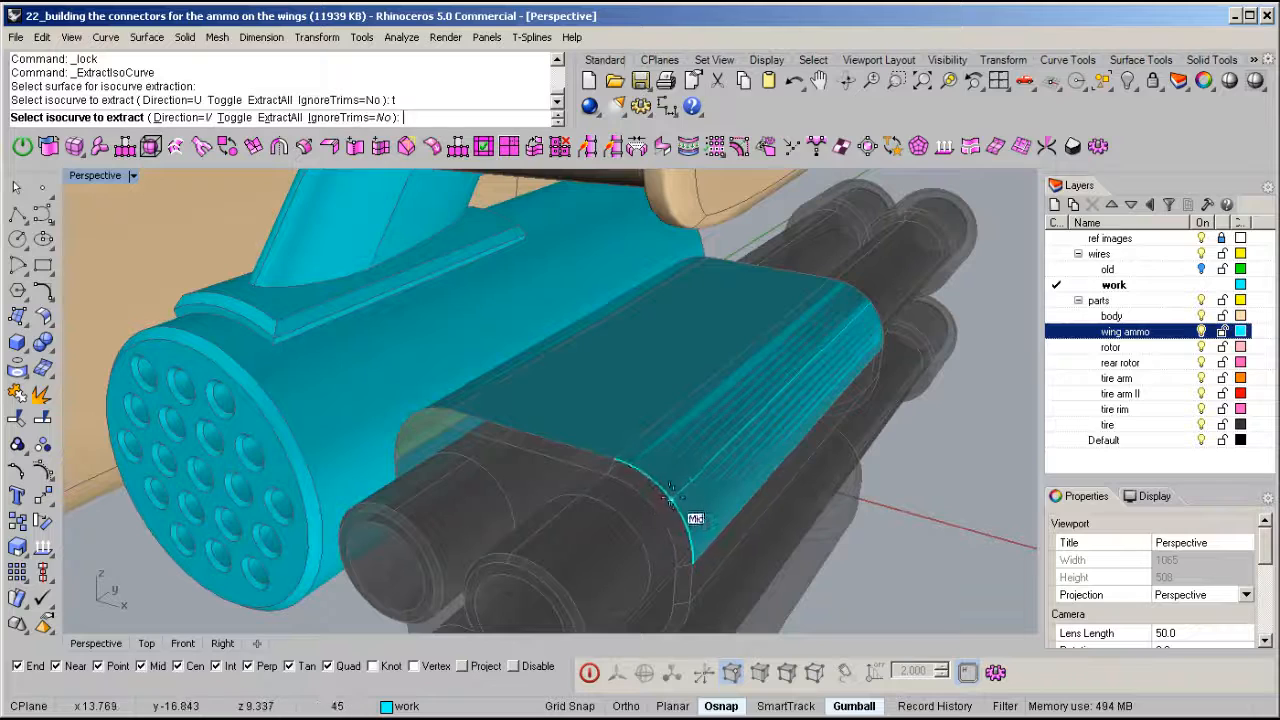
click(670, 497)
key(Return)
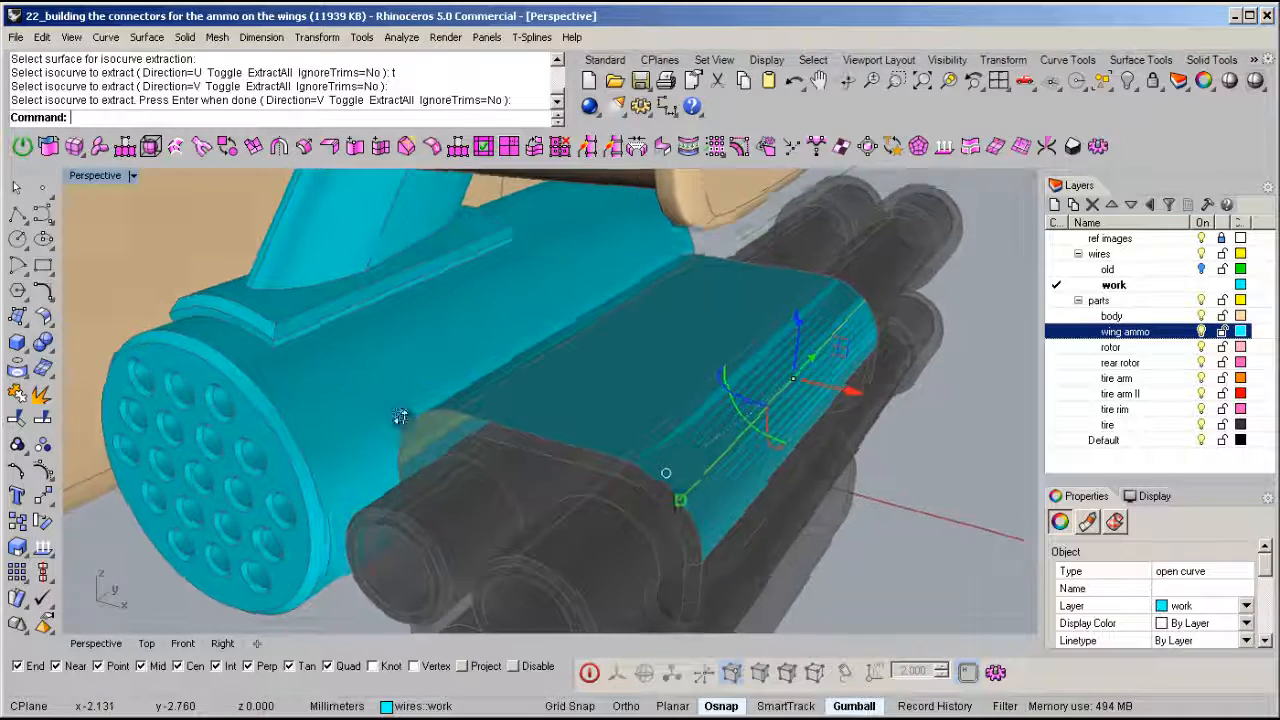
- Extract a lengthwise isocurve around the middle of the rounded corner facing the round rocket pod
right_drag(387, 412, 587, 425)
key(Return)
click(603, 417)
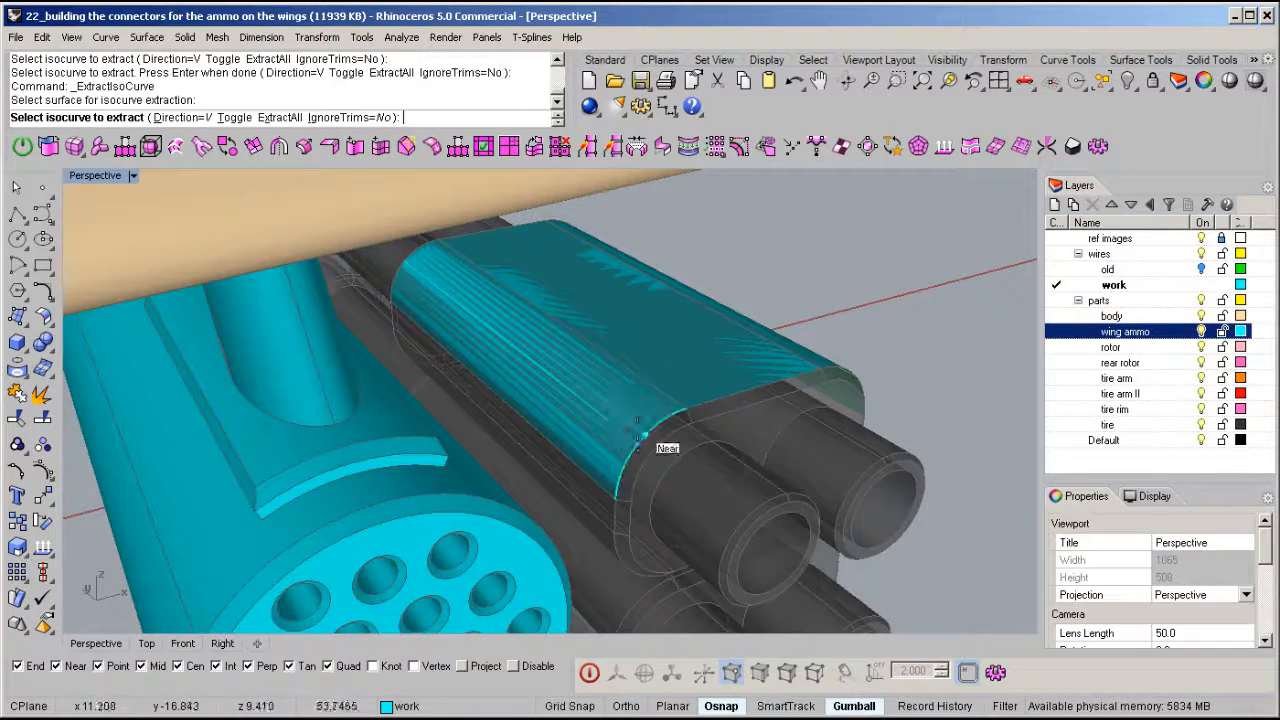
click(636, 440)
key(Return)
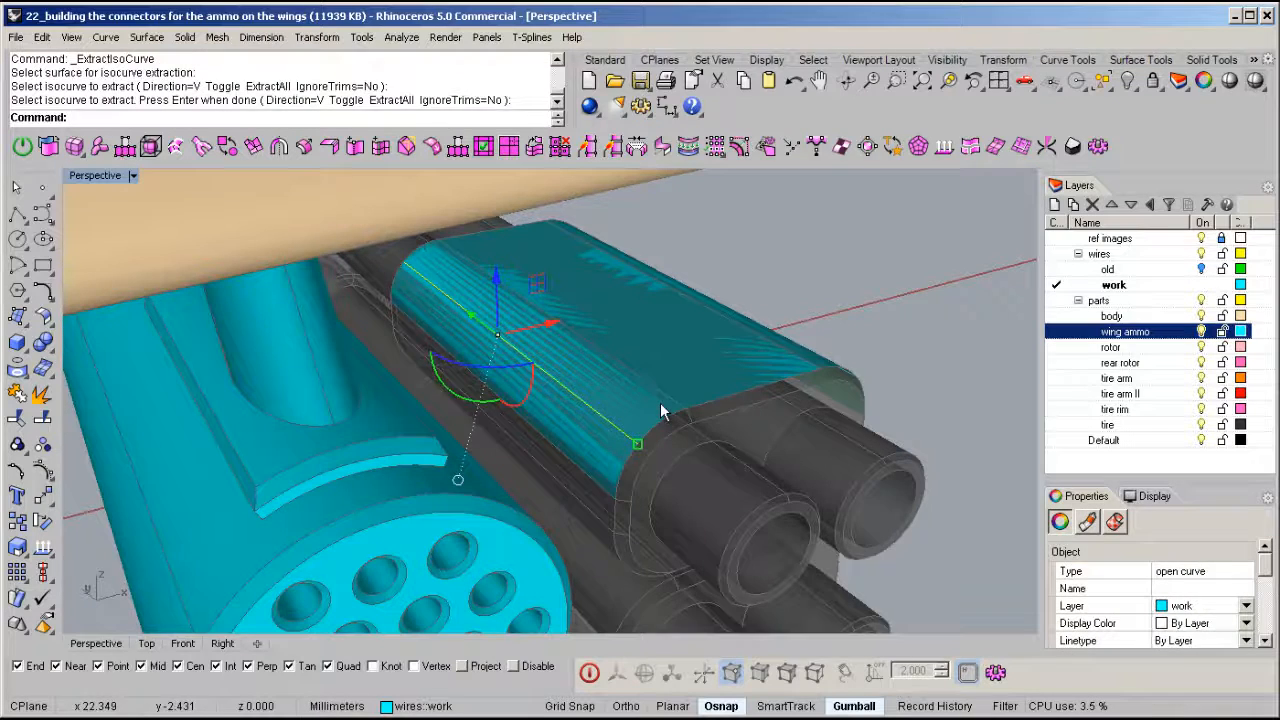
- Split the joined pod surface with the two lengthwise isocurves
click(698, 392)
right_drag(697, 385, 680, 388)
key(ctrl+shift+s)
drag(875, 309, 665, 418)
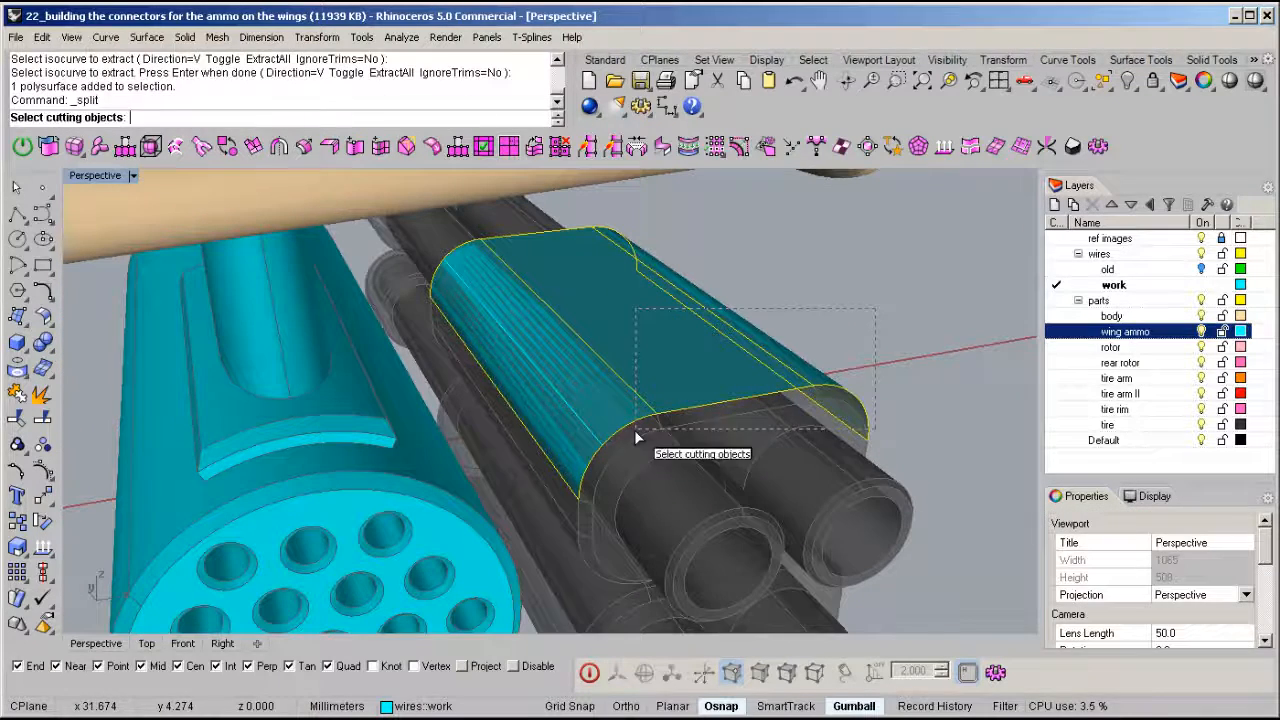
drag(588, 459, 588, 459)
key(Return)
- Delete the two outer split pieces and the two isocurves, keeping the middle surface
ctrl+click(715, 371)
key(Delete)
right_drag(715, 371, 845, 389)
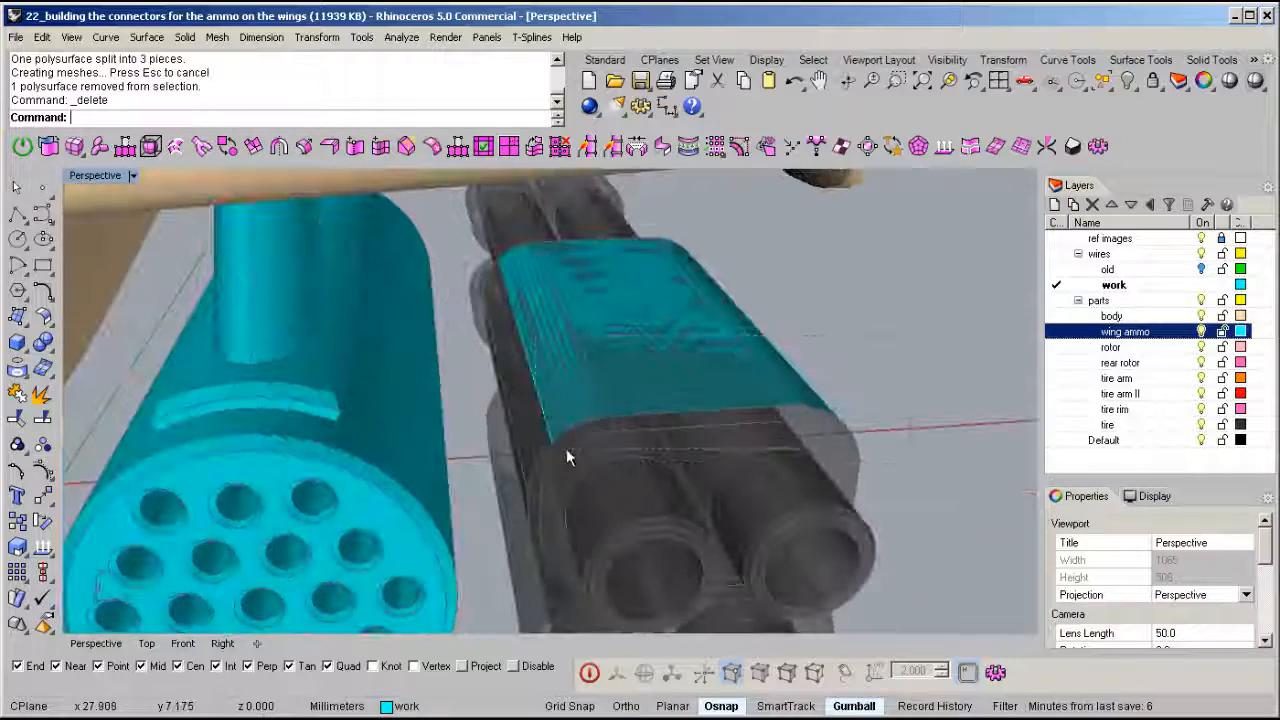
drag(690, 464, 586, 430)
ctrl+click(726, 384)
key(Delete)
- Extract two crosswise isocurves on the remaining outer rounded corner, one near each end of the missile pod
right_drag(810, 409, 536, 440)
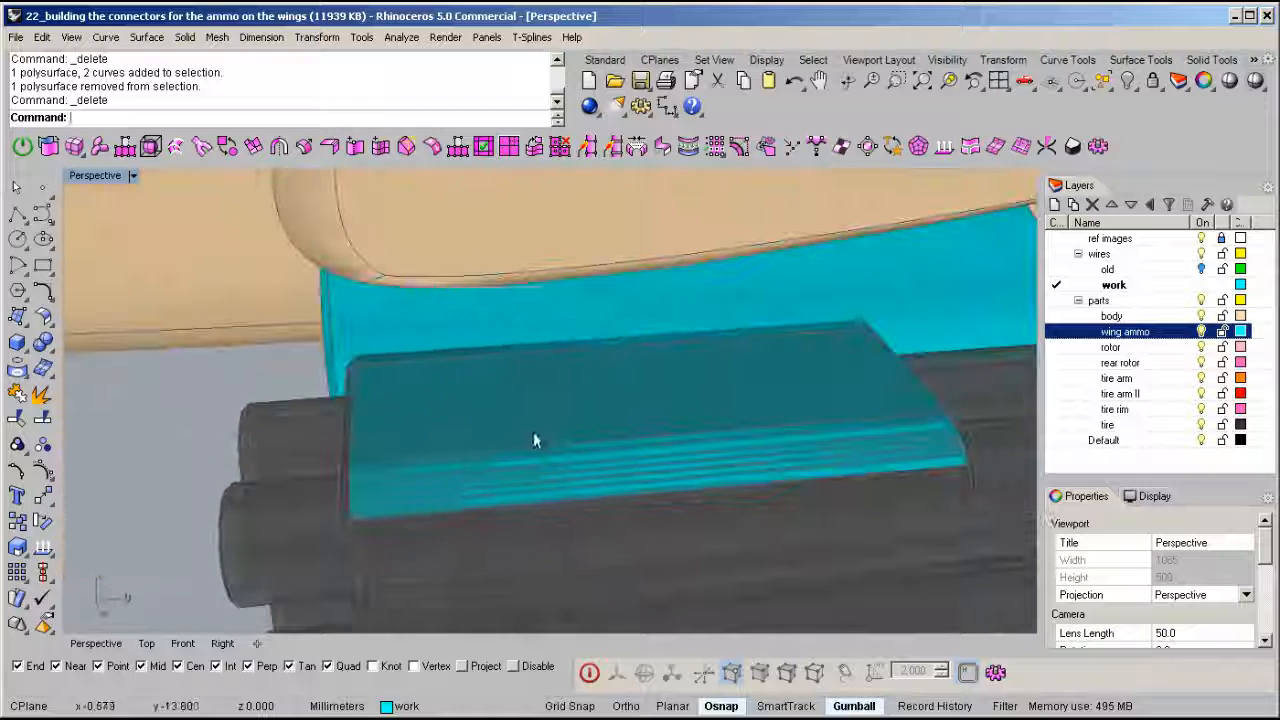
middle_click(536, 440)
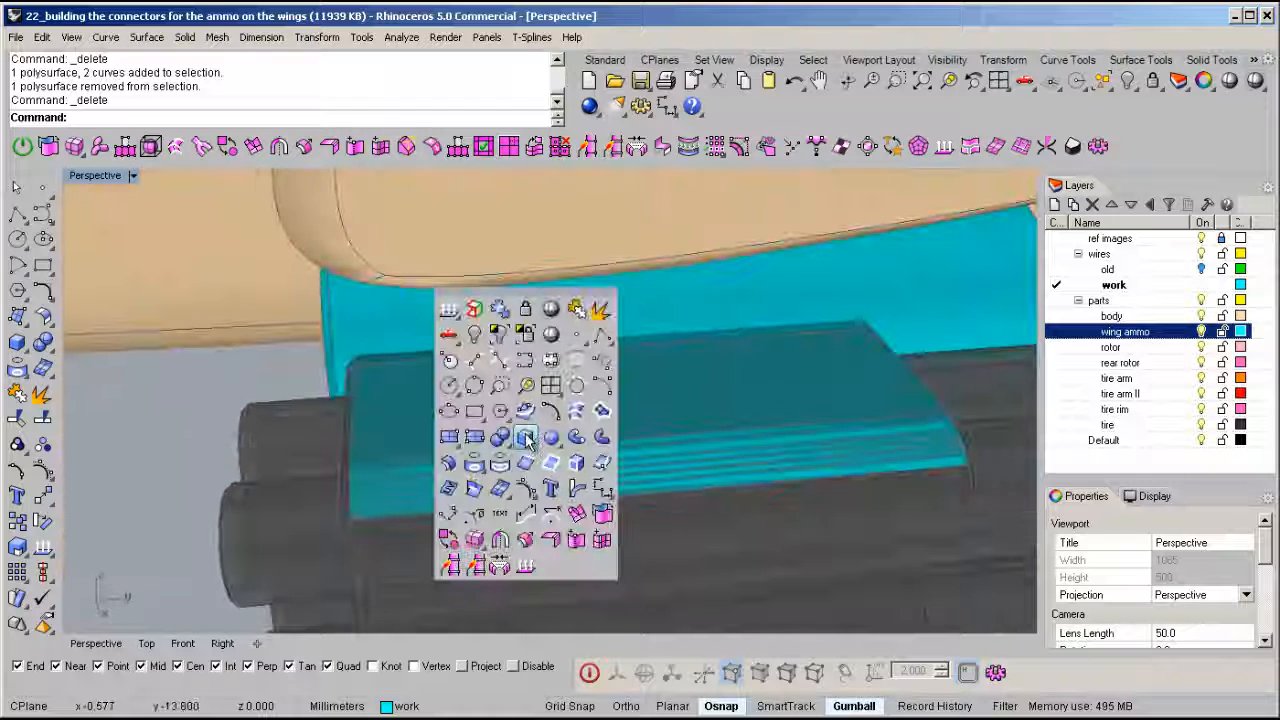
click(603, 462)
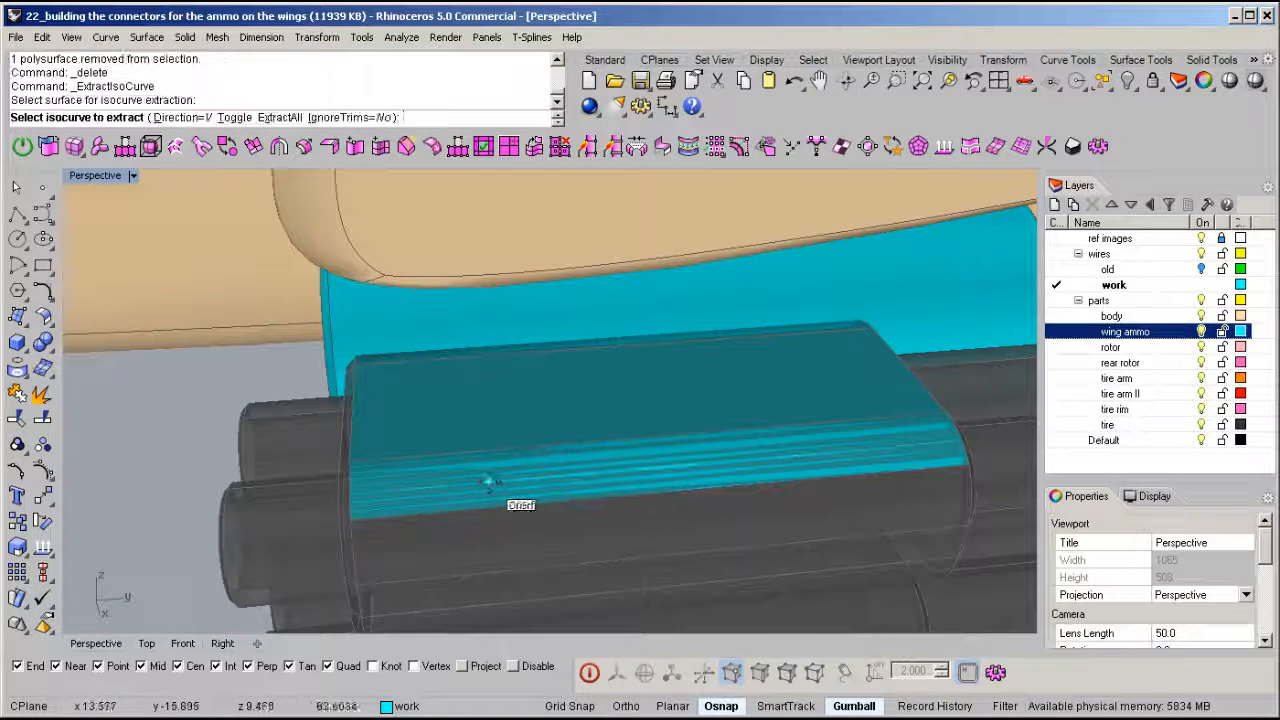
right_drag(463, 484, 445, 517)
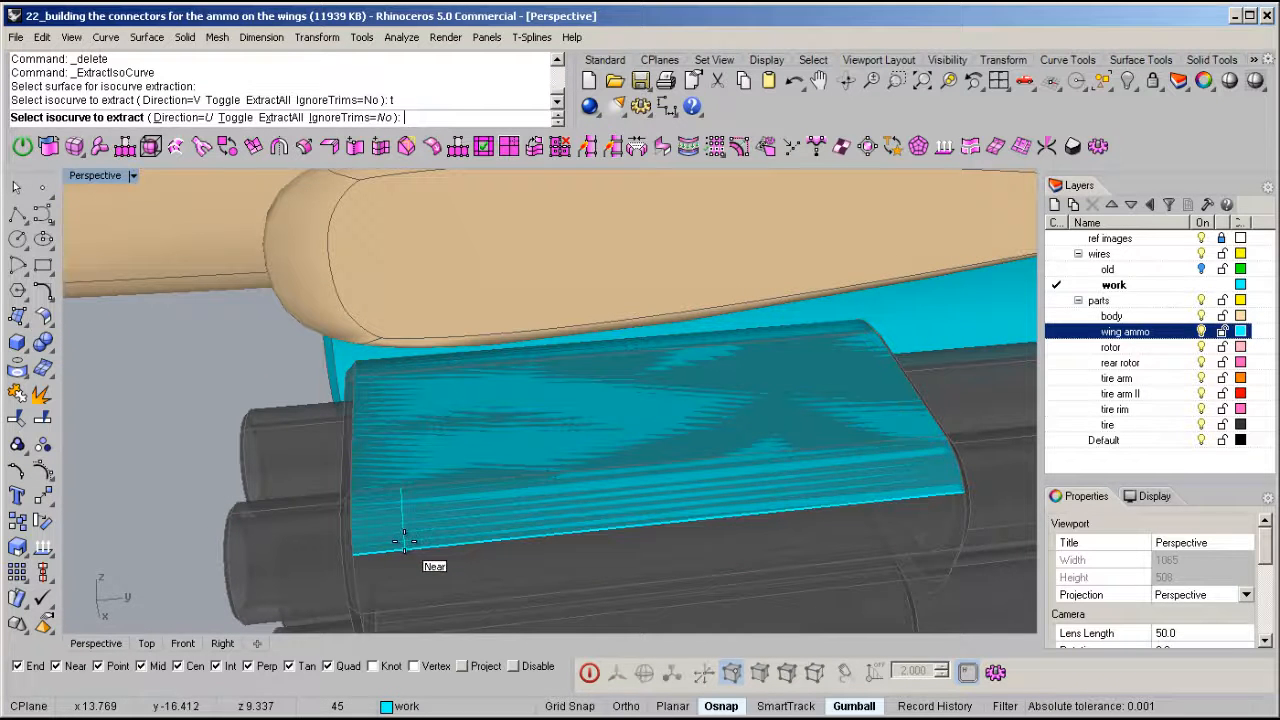
click(418, 548)
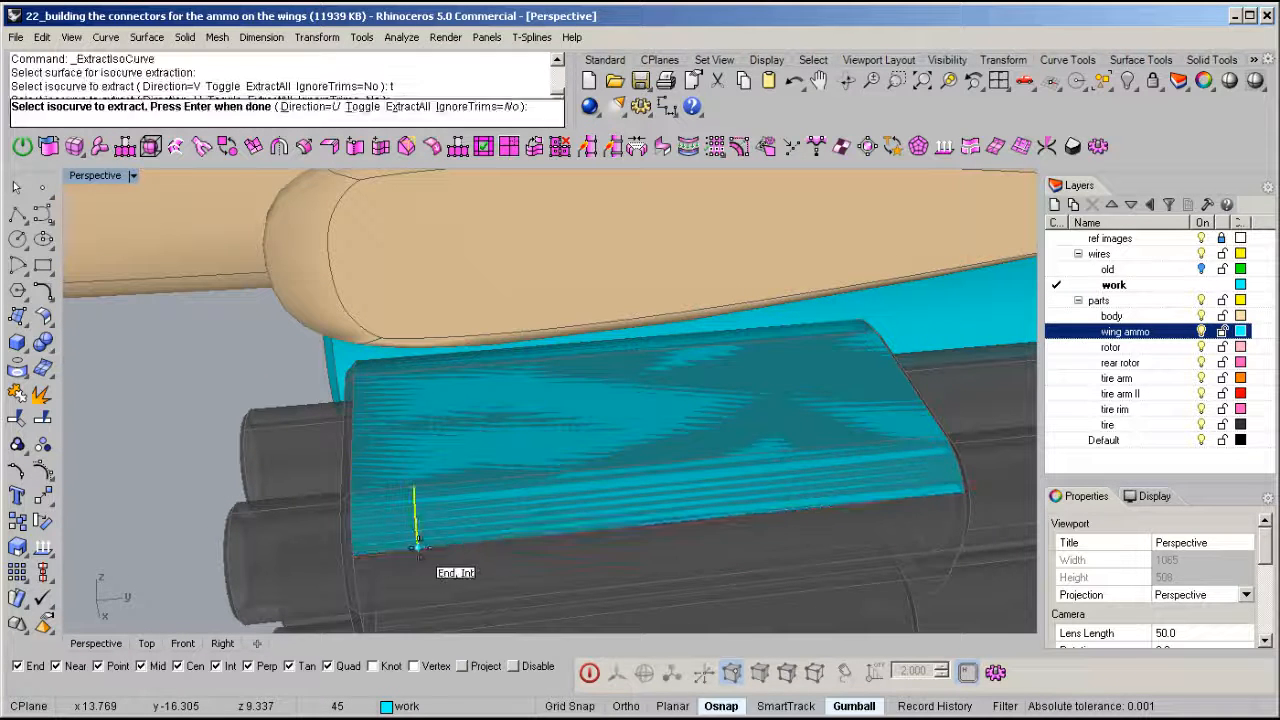
right_drag(586, 551, 828, 545)
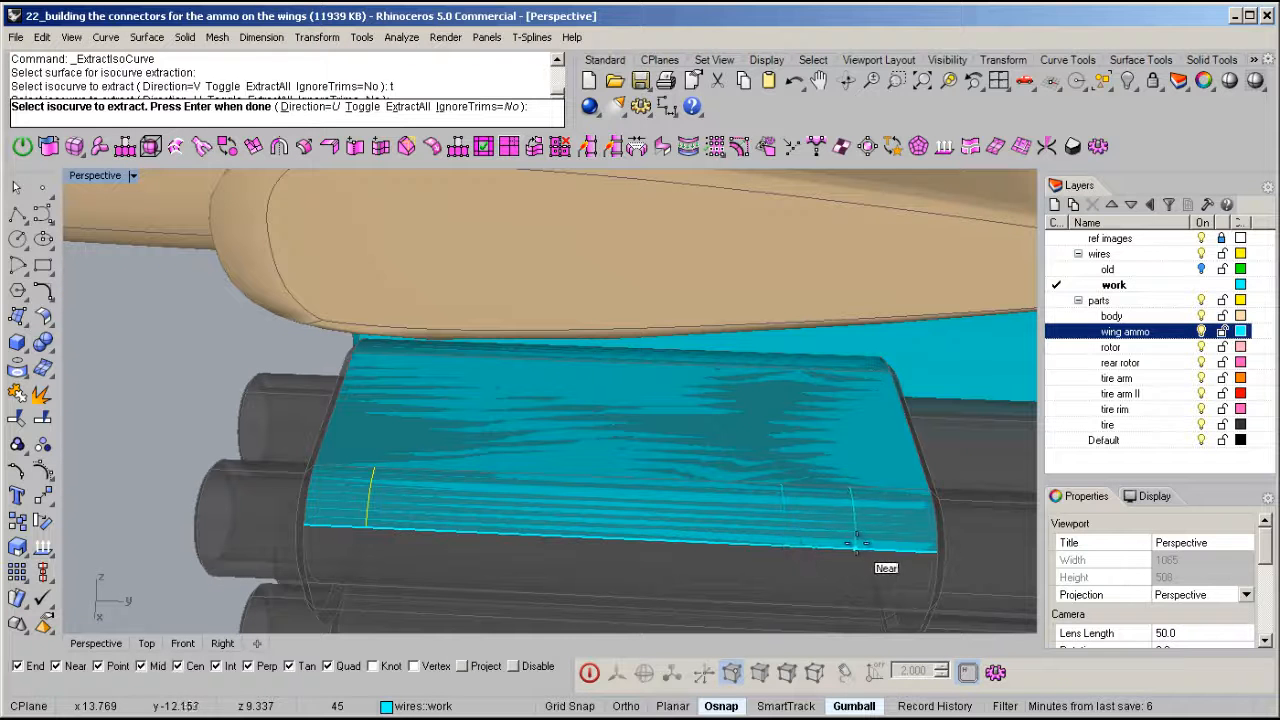
key(Return)
- Duplicate the lengthwise edge between the flat top and the outer rounded corner, and select the joined pod surface
middle_click(549, 533)
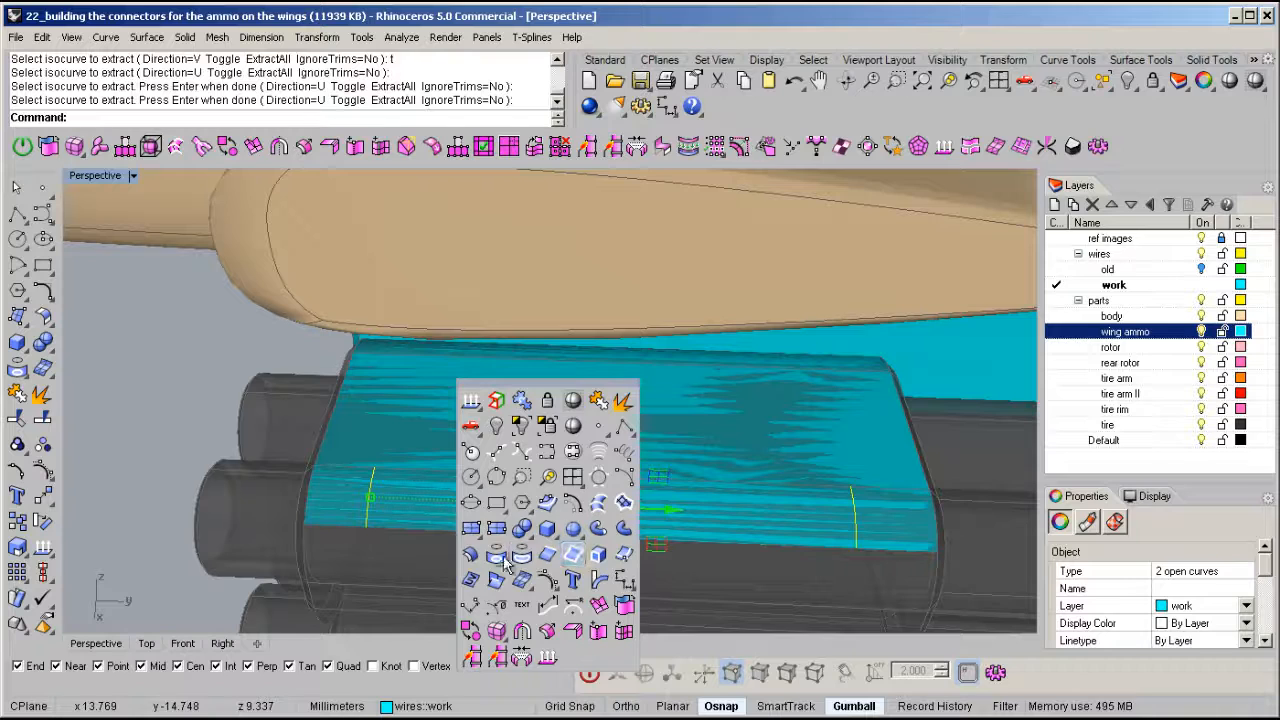
click(572, 553)
click(603, 479)
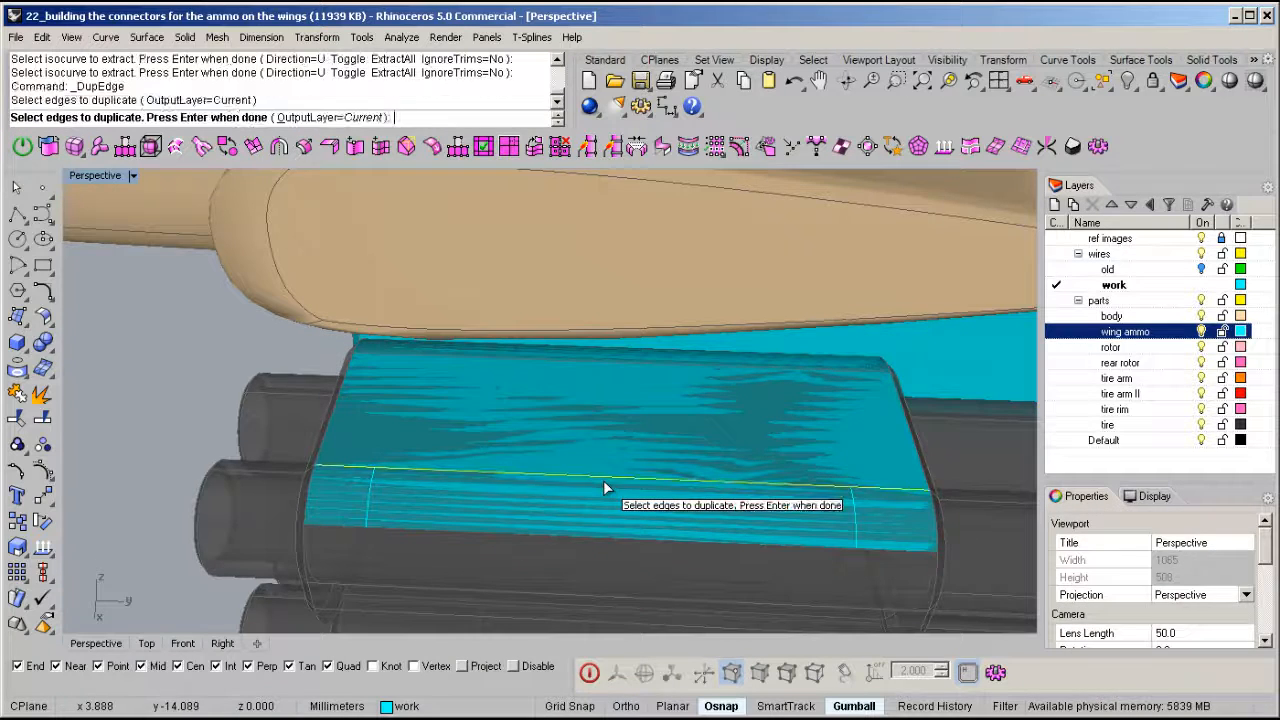
key(Return)
right_drag(468, 487, 575, 449)
click(559, 425)
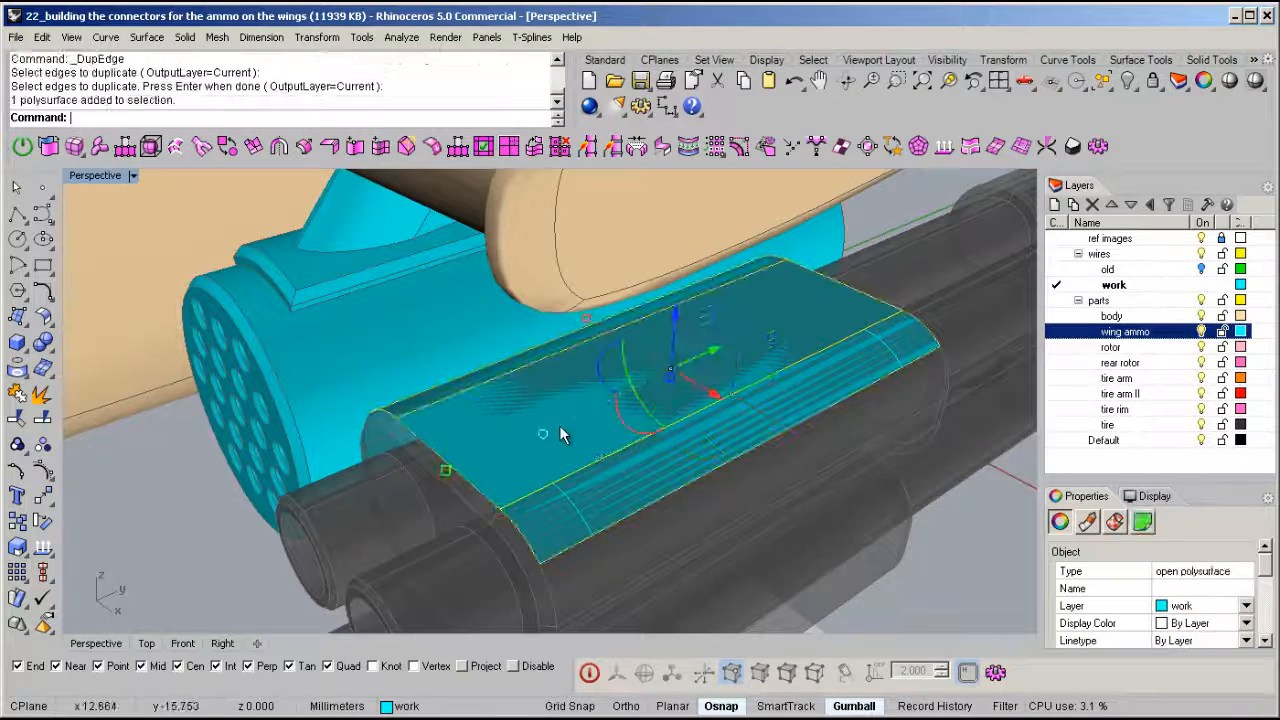
- Lock the pod surface and trim the overhanging ends of the duplicated lengthwise edge back to the two crosswise isocurves
key(ctrl+l)
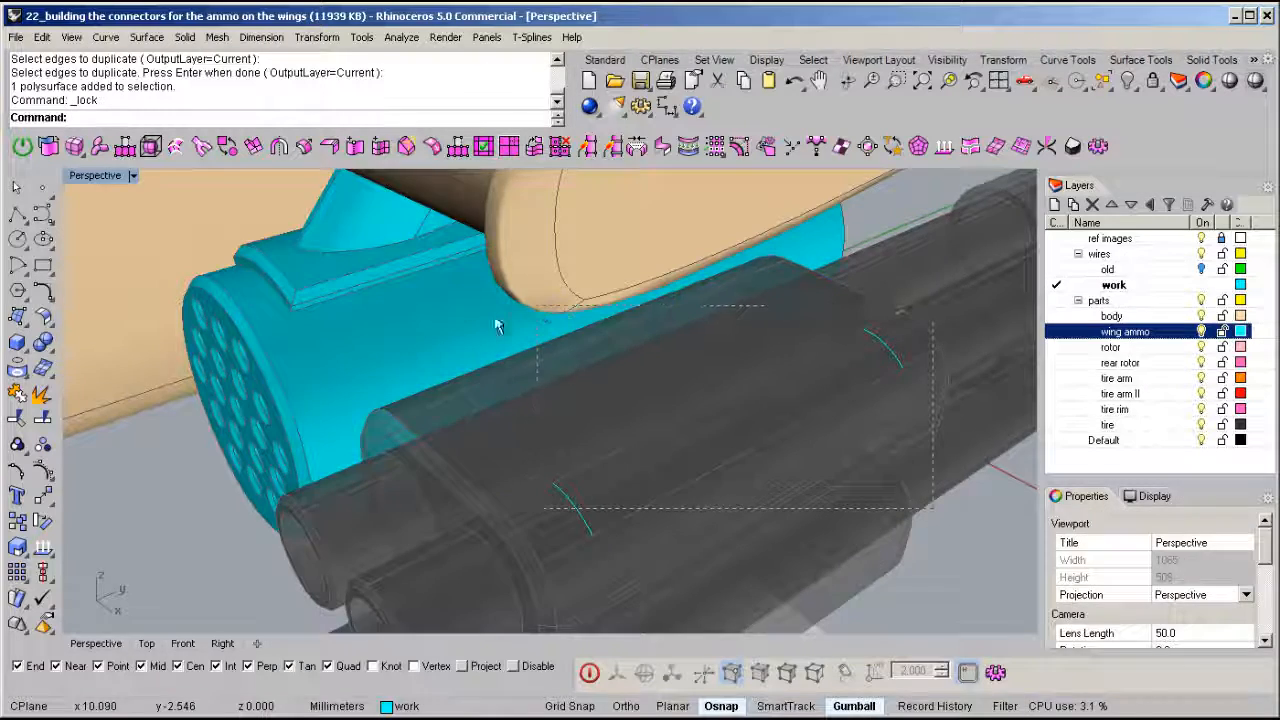
drag(513, 315, 482, 329)
right_drag(482, 329, 397, 555)
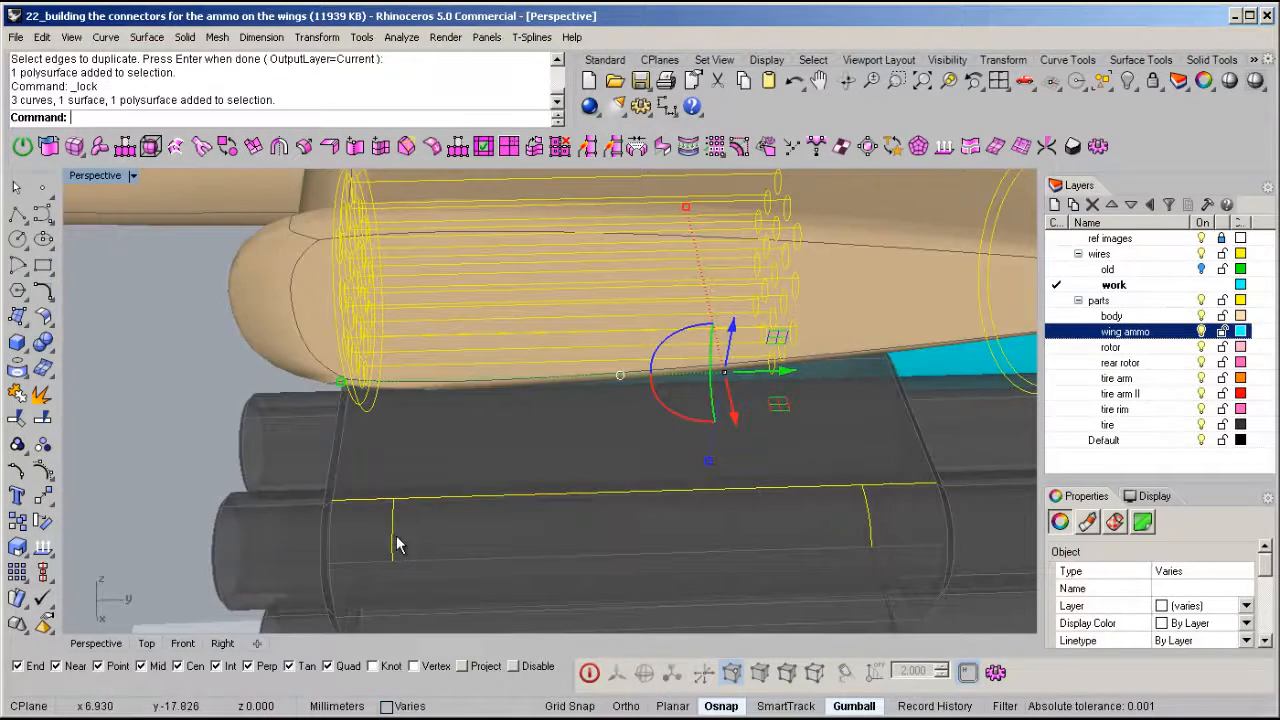
key(ctrl+t)
click(914, 486)
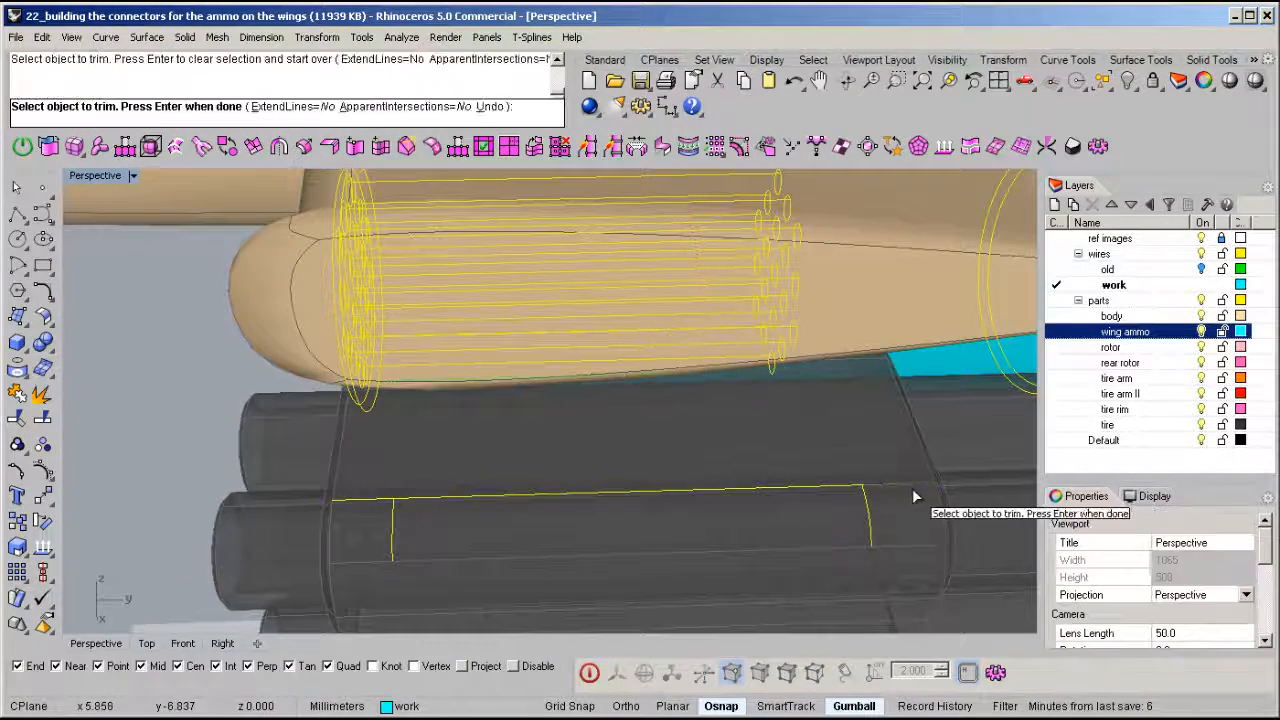
key(Return)
- Unlock all objects and lock the missile pod again
right_drag(634, 498, 673, 432)
key(Escape)
key(ctrl+alt+l)
click(590, 584)
key(ctrl+l)
- Split the pod surface with the isocurves and trimmed edge, and delete the middle piece of the outer rounded corner
click(577, 419)
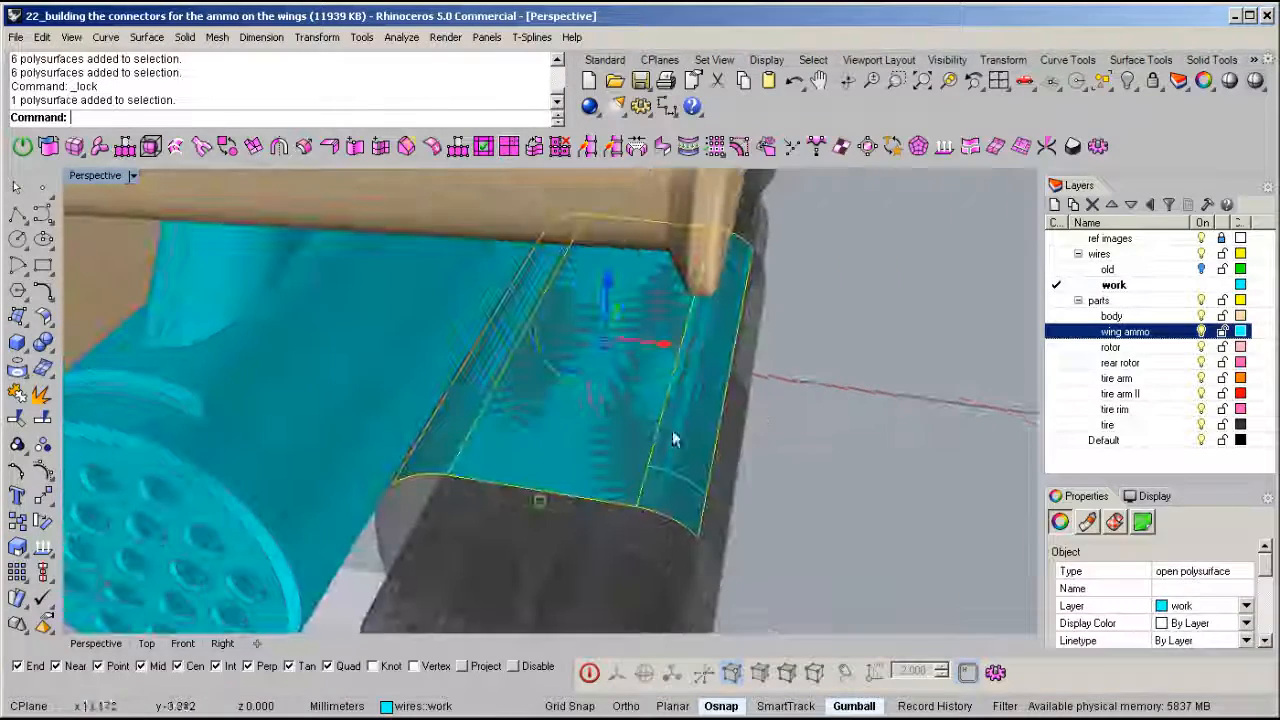
key(ctrl+shift+s)
right_drag(808, 336, 718, 410)
drag(620, 487, 809, 243)
right_click(729, 348)
right_drag(738, 362, 429, 463)
key(Delete)
- Delete the cutting curves around the notch in the outer rounded corner
click(425, 460)
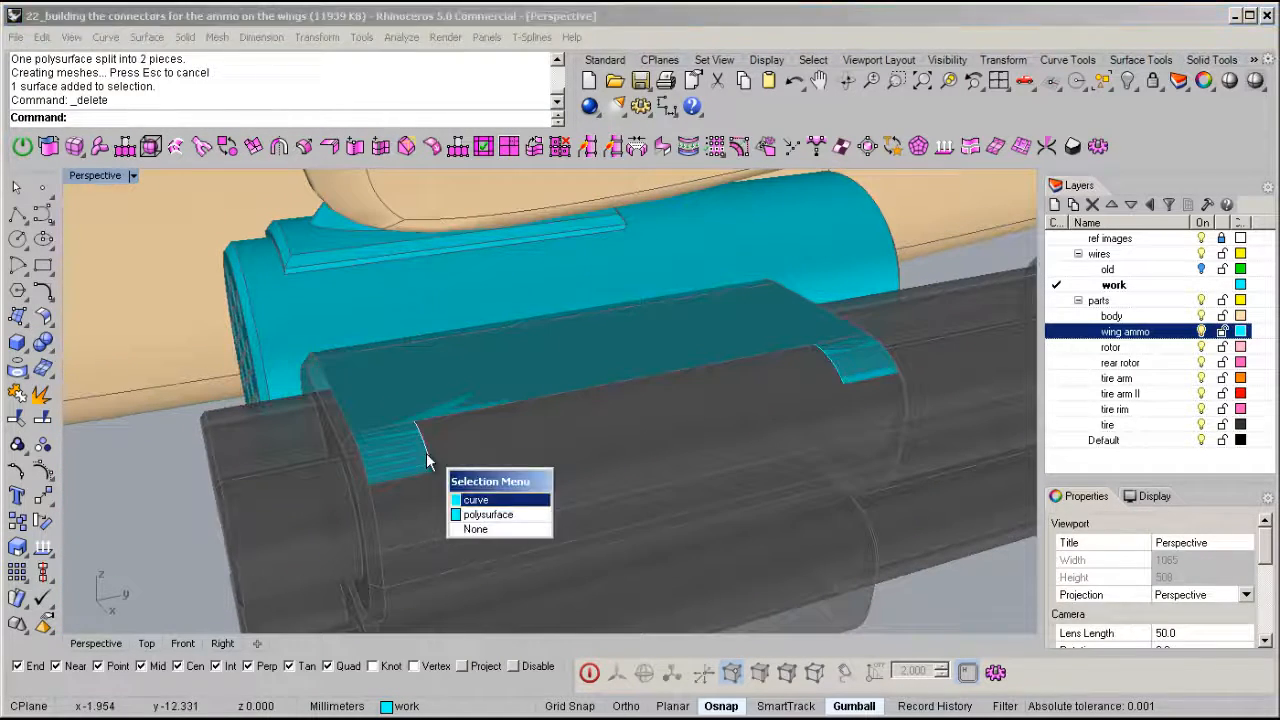
click(476, 500)
key(Delete)
drag(862, 350, 864, 330)
key(Delete)
- Extract two crosswise isocurves on the inner rounded corner, one near each end of the missile pod
right_drag(864, 330, 537, 429)
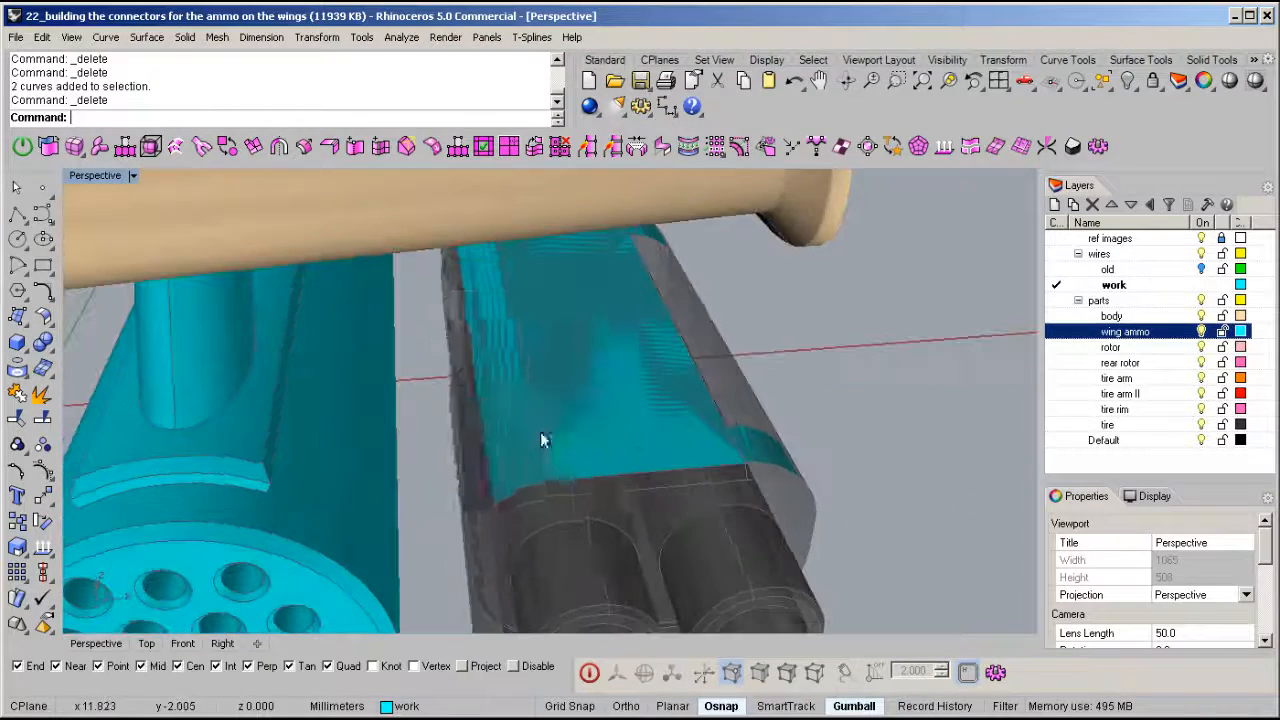
middle_click(537, 429)
click(540, 481)
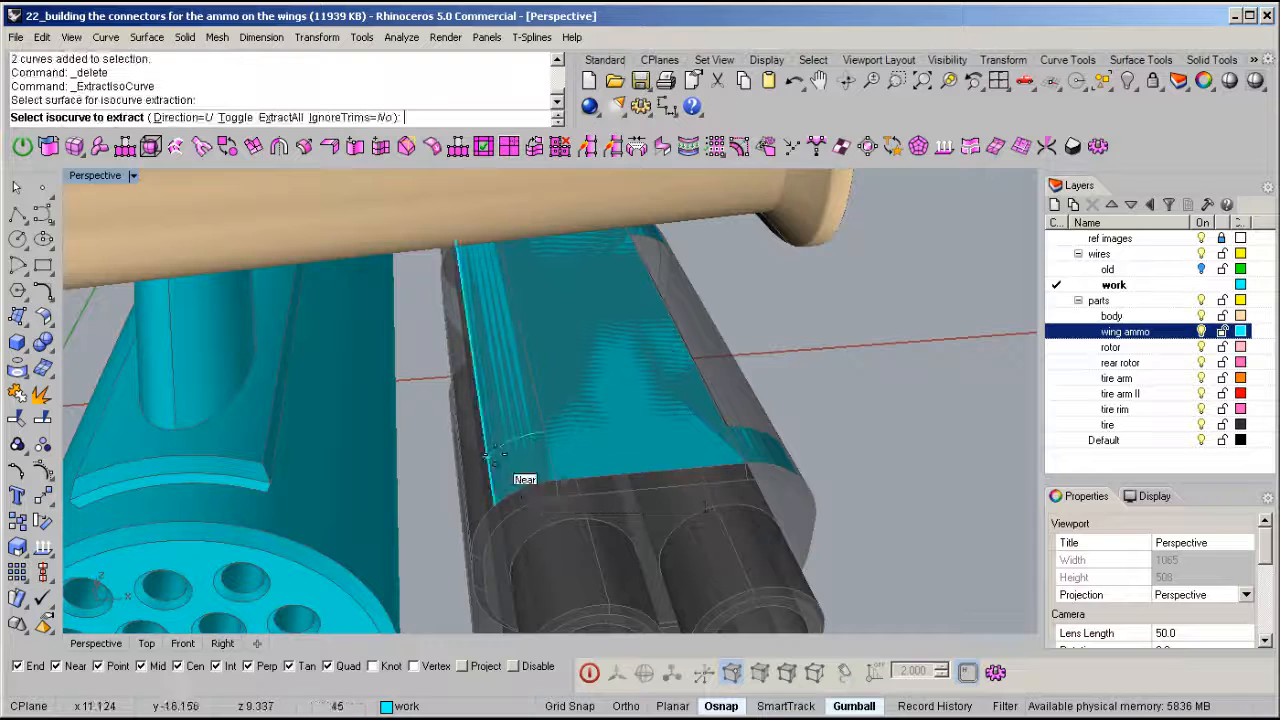
click(722, 425)
right_click(803, 431)
right_drag(803, 431, 342, 461)
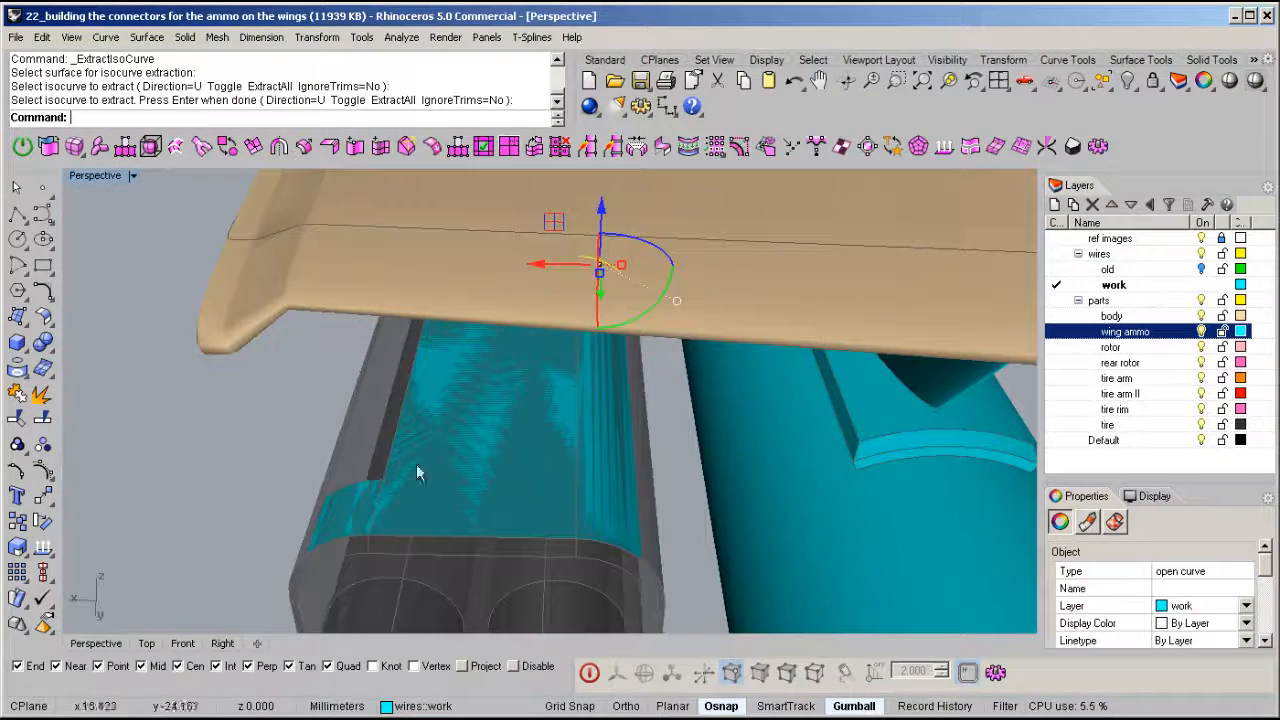
right_click(342, 461)
click(600, 465)
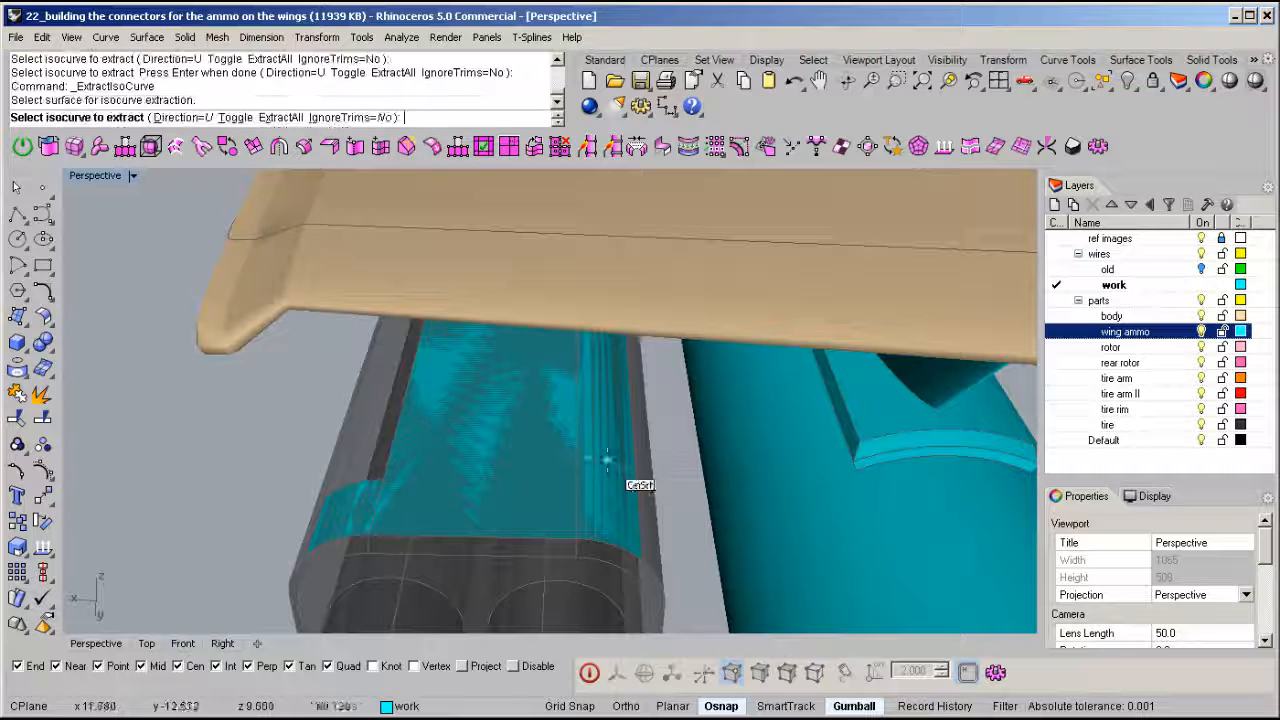
click(383, 485)
right_click(551, 486)
- Duplicate the lengthwise edge between the flat top and the inner rounded corner
middle_click(633, 497)
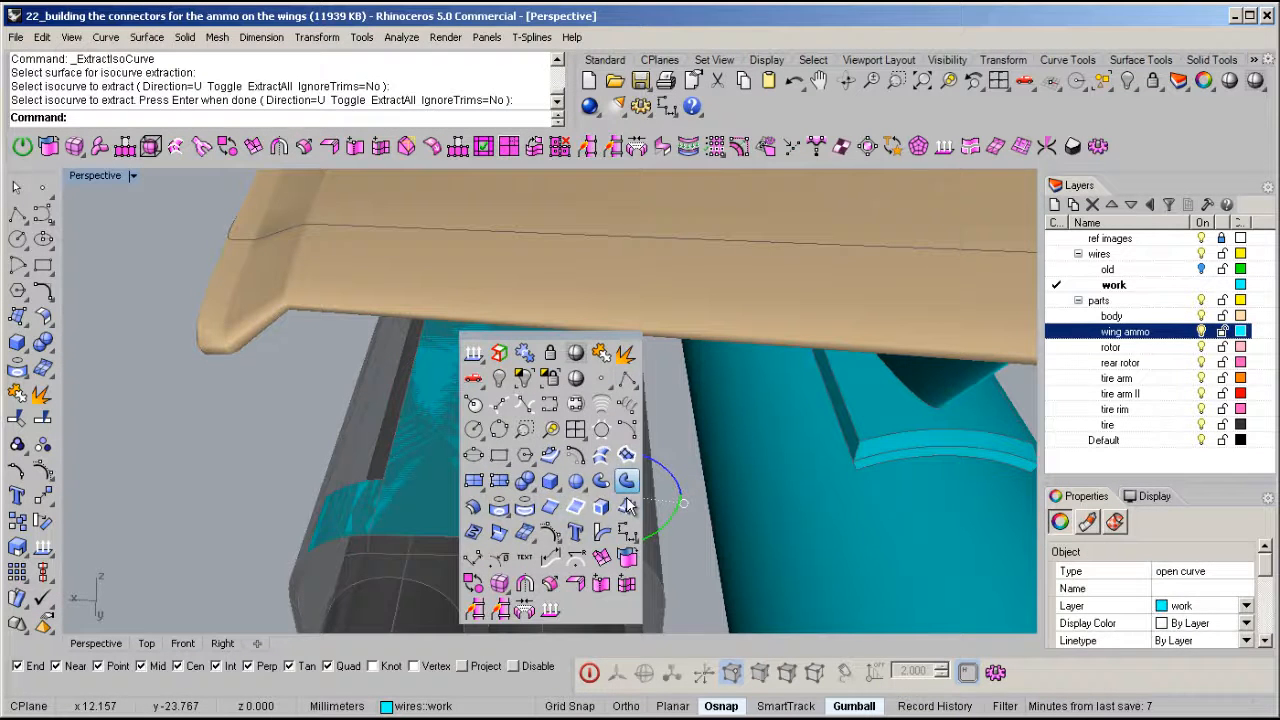
click(568, 507)
click(577, 458)
right_click(577, 458)
right_drag(577, 458, 590, 432)
- Select the three inner-corner curves and lock every other object
drag(575, 396, 650, 551)
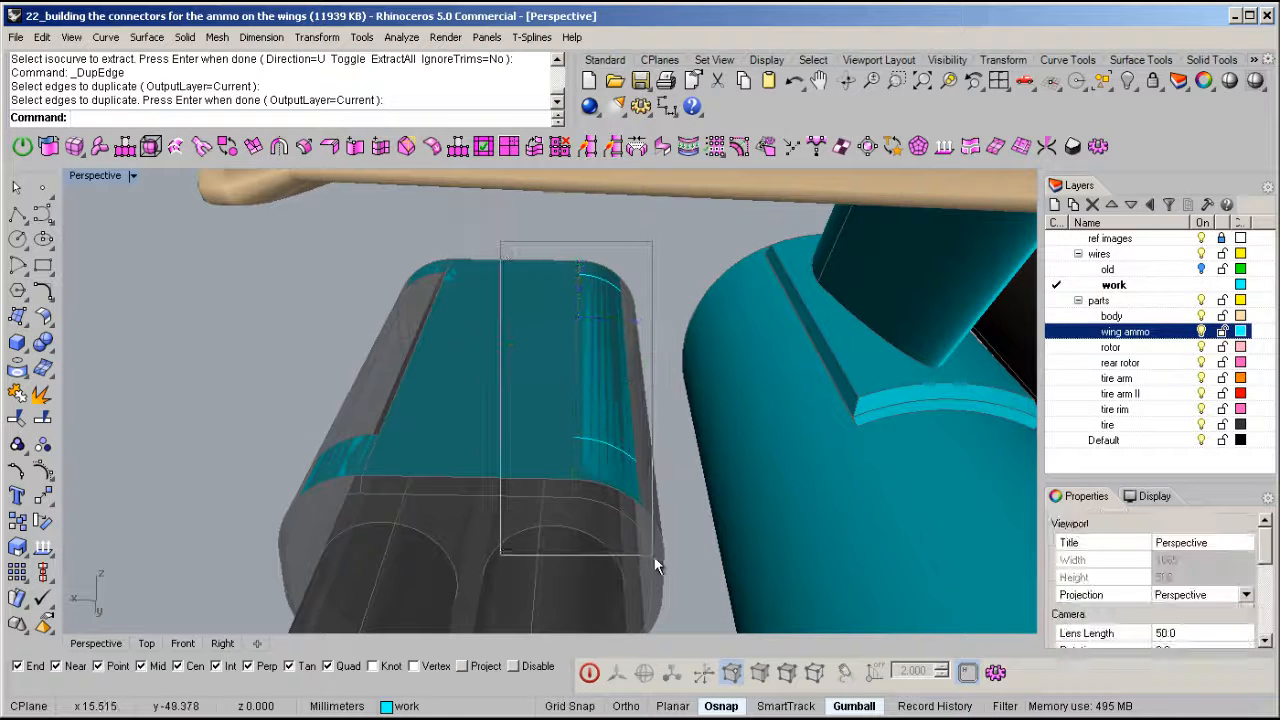
right_click(635, 405)
middle_click(635, 405)
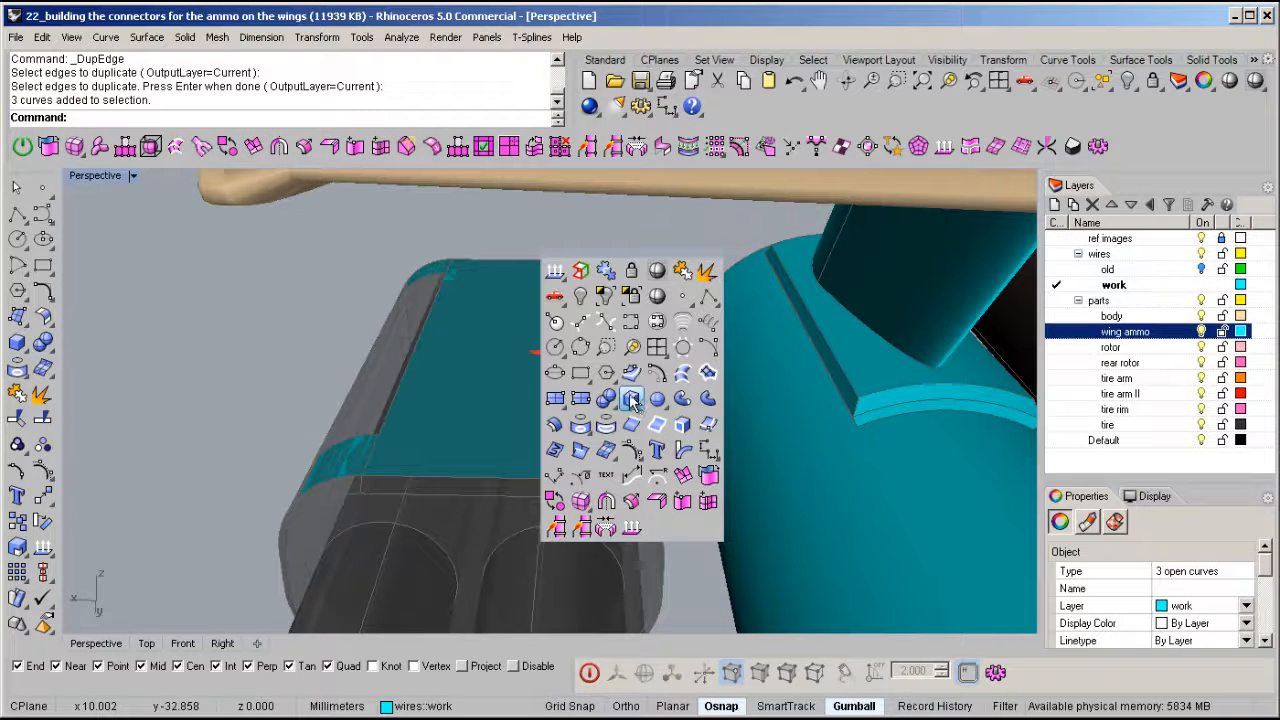
click(630, 294)
- Trim both ends of the duplicated edge back to the two isocurves, and join the three curves
drag(542, 386, 477, 488)
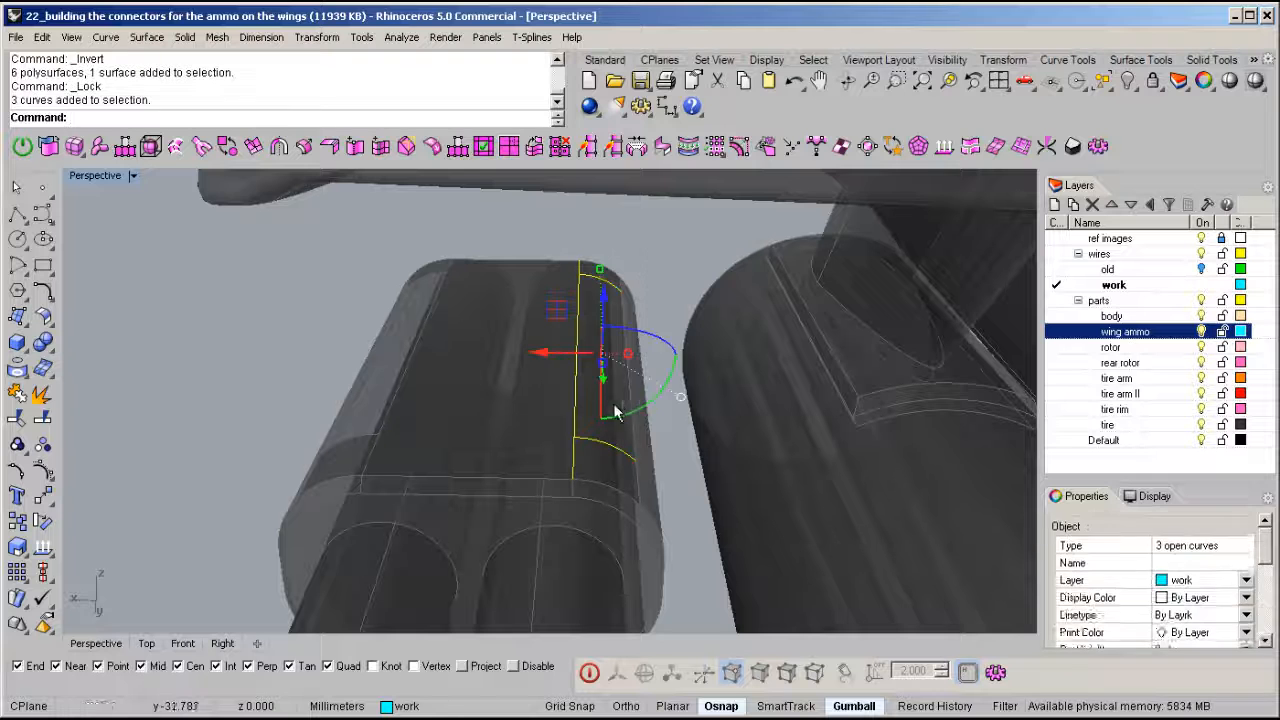
key(ctrl+t)
click(576, 267)
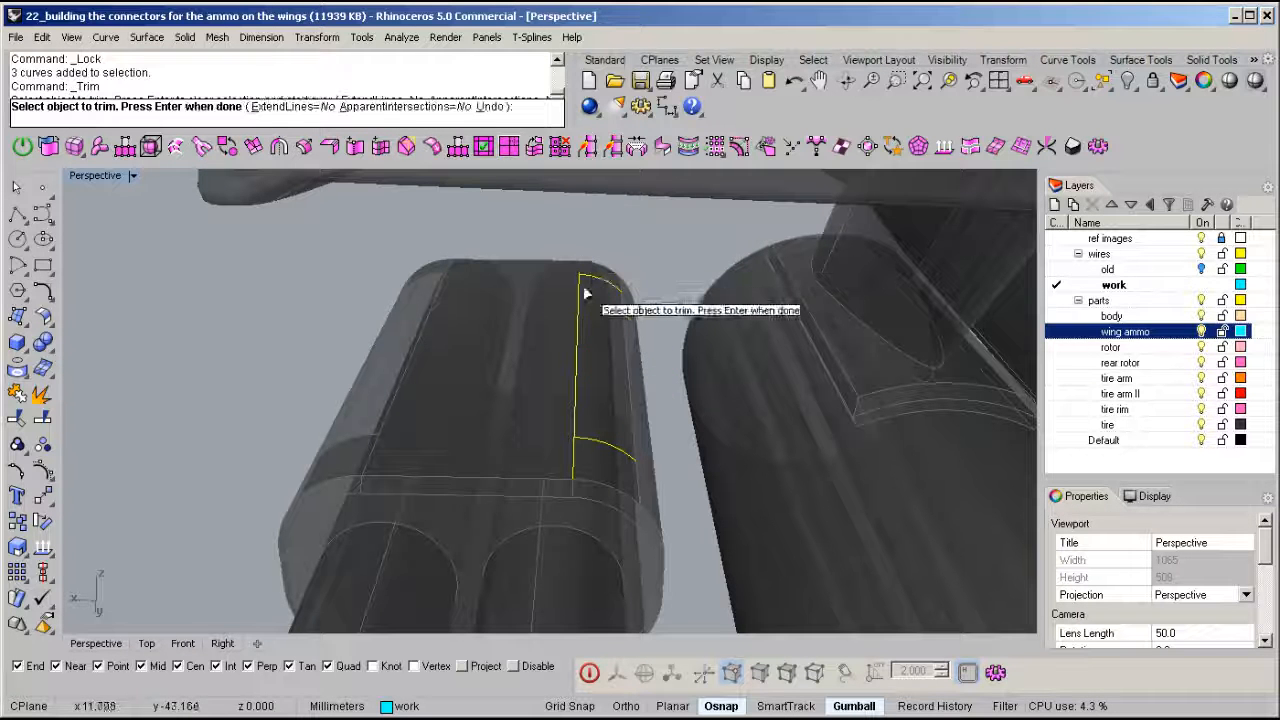
click(576, 457)
middle_click(576, 455)
click(621, 325)
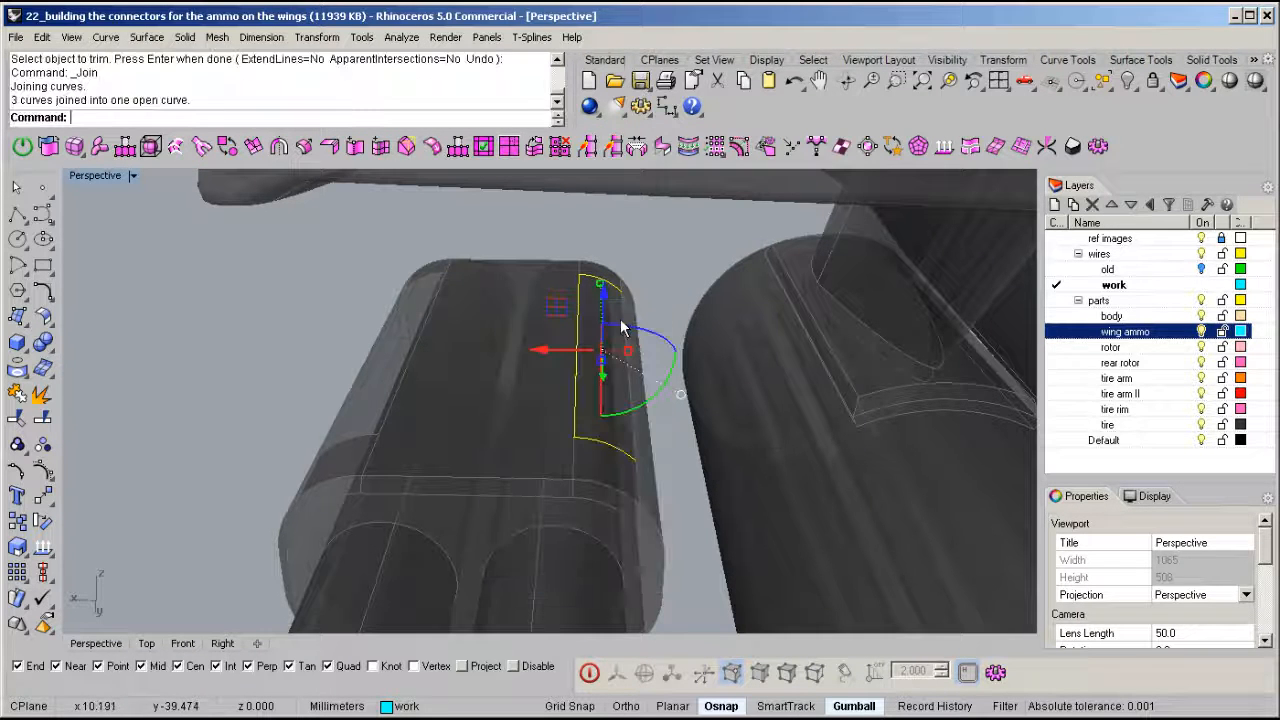
- Unlock all objects, then lock everything except the plate polysurface and the joined curve
key(ctrl+alt+l)
shift+click(446, 390)
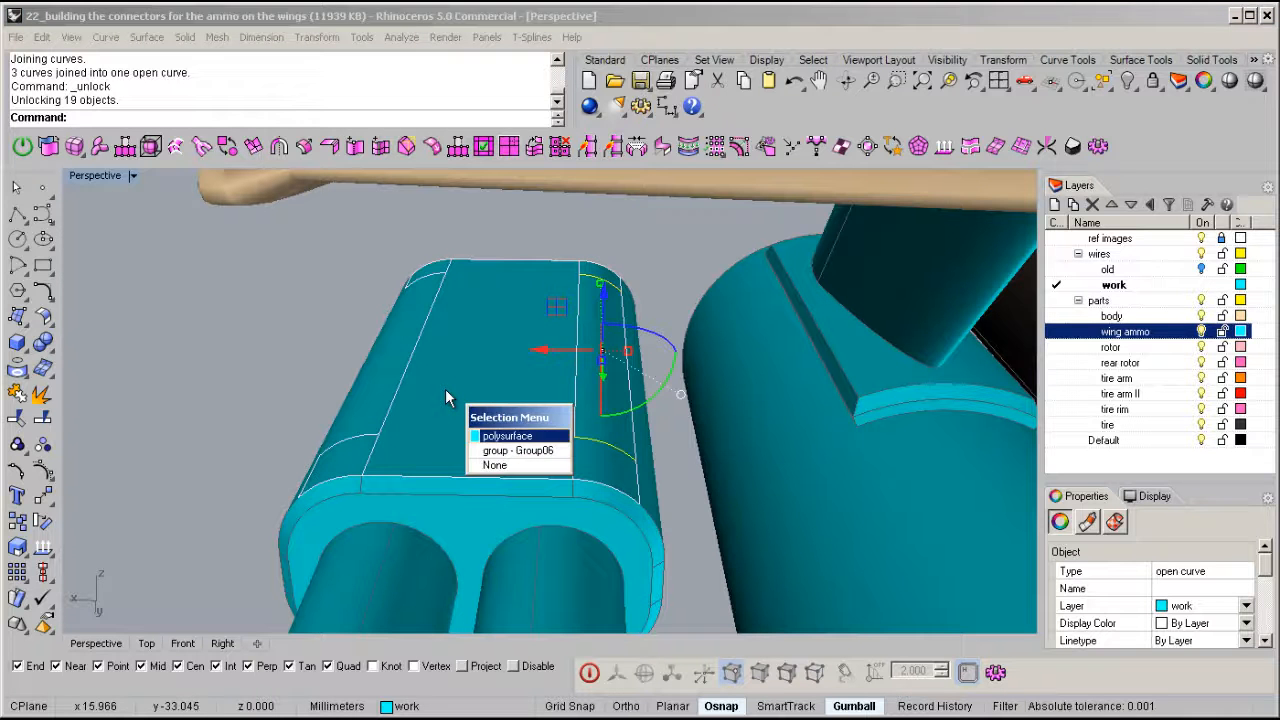
right_click(446, 390)
middle_click(445, 388)
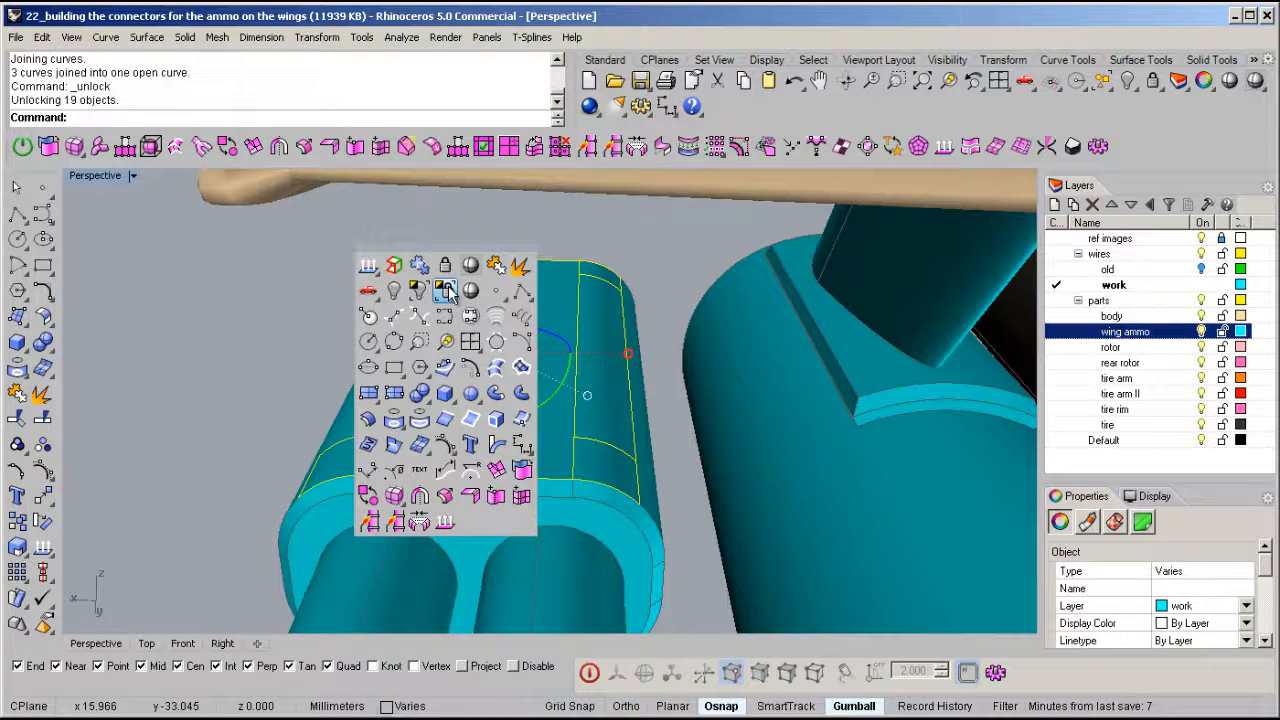
click(459, 296)
- Split the plate polysurface with the joined curve and delete the middle piece of the inner rounded corner
click(494, 324)
key(ctrl+shift+s)
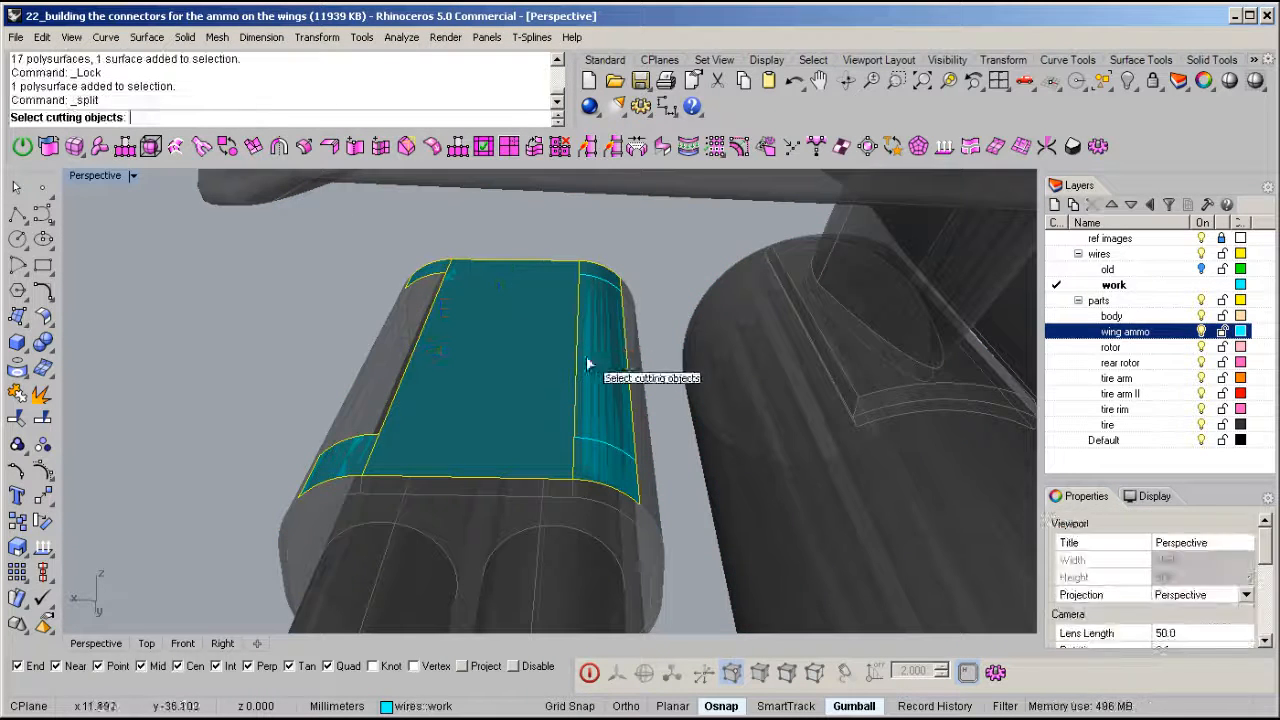
click(491, 484)
key(Return)
click(497, 456)
key(Delete)
- Delete the joined cutting curve, keeping the plate surface
drag(636, 260, 556, 334)
ctrl+click(449, 425)
key(Delete)
- Shrink the plate surface along the missile pod's length and shift it slightly toward the pod's front end
right_drag(404, 428, 429, 452)
click(483, 395)
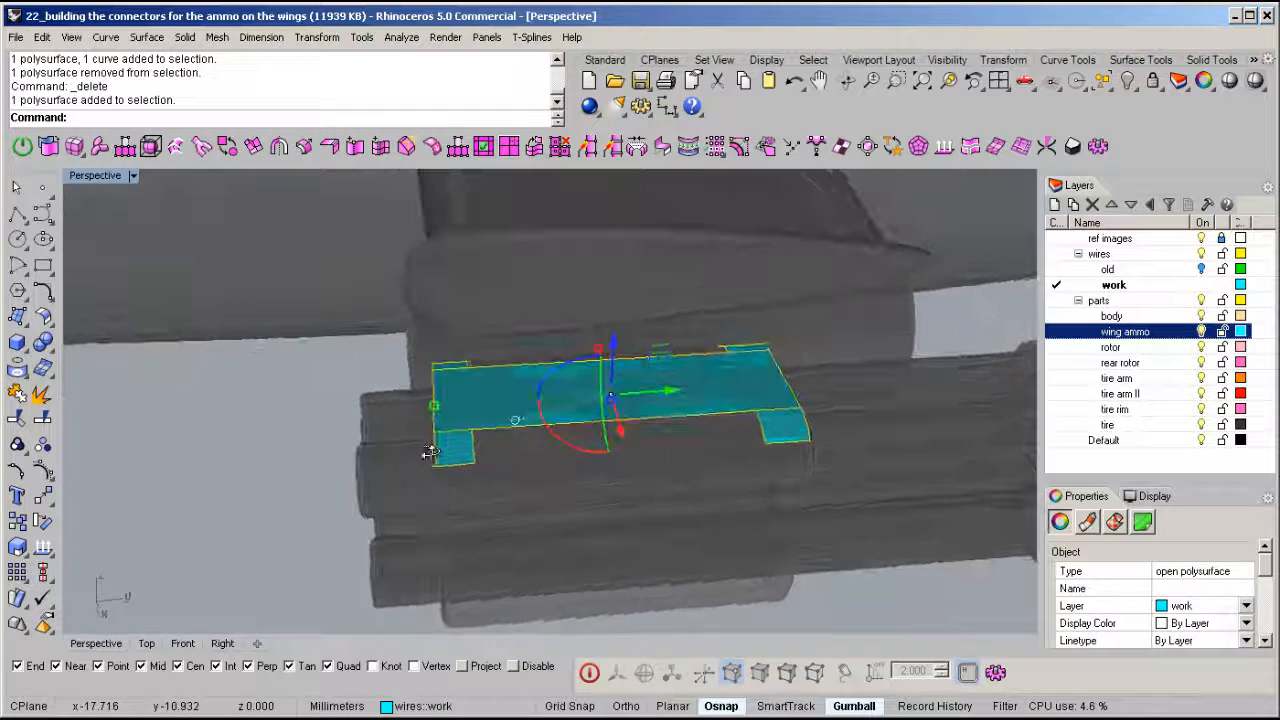
drag(427, 410, 475, 403)
right_drag(588, 420, 547, 426)
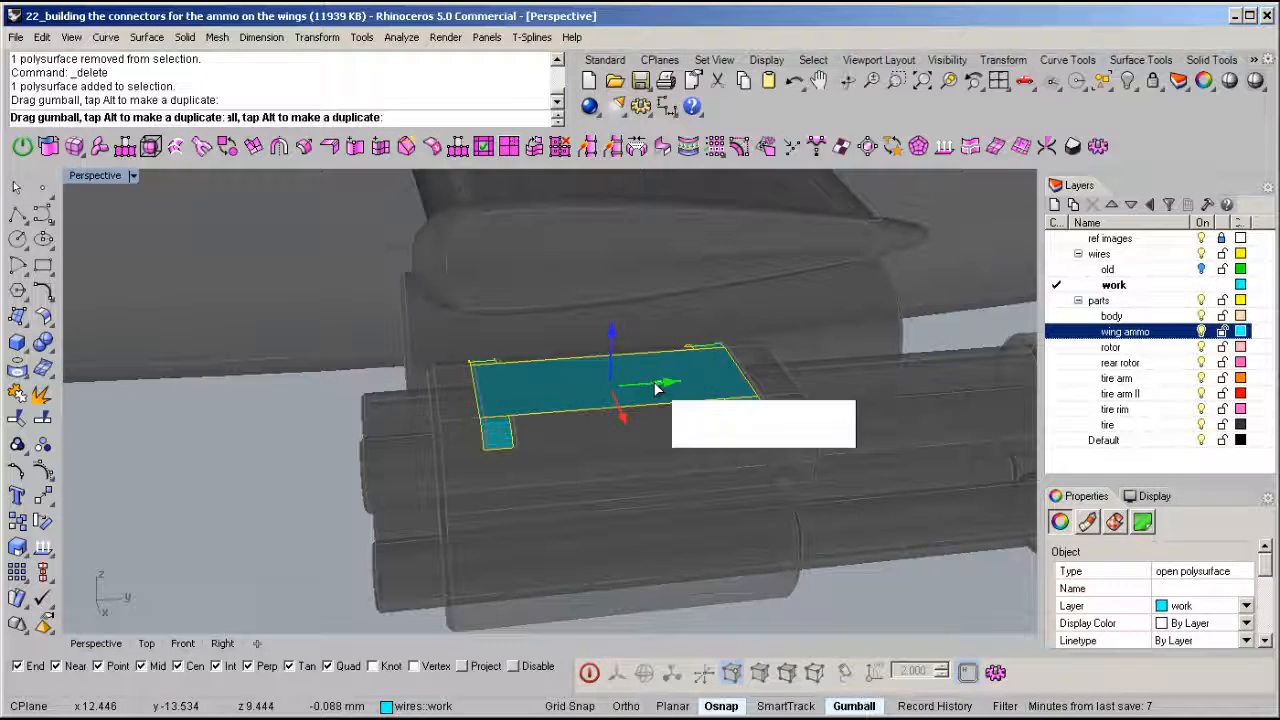
drag(656, 384, 643, 385)
- Offset the plate surface outward by 0.2 mm as a solid
right_drag(603, 412, 722, 389)
middle_click(722, 388)
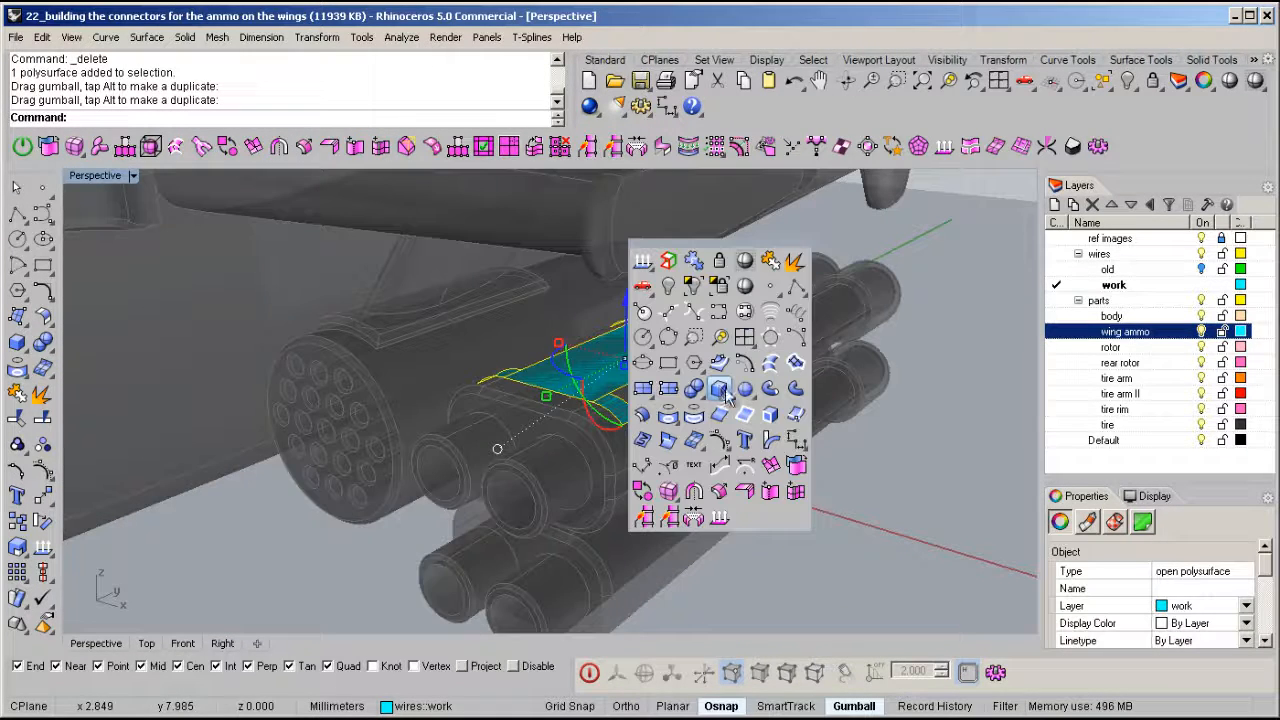
click(642, 415)
key(Return)
right_drag(827, 378, 638, 418)
click(661, 428)
- Start a 0.1 mm edge chamfer on the base plate and select the upper edges along its front end and one side
scroll(684, 412, up, 3)
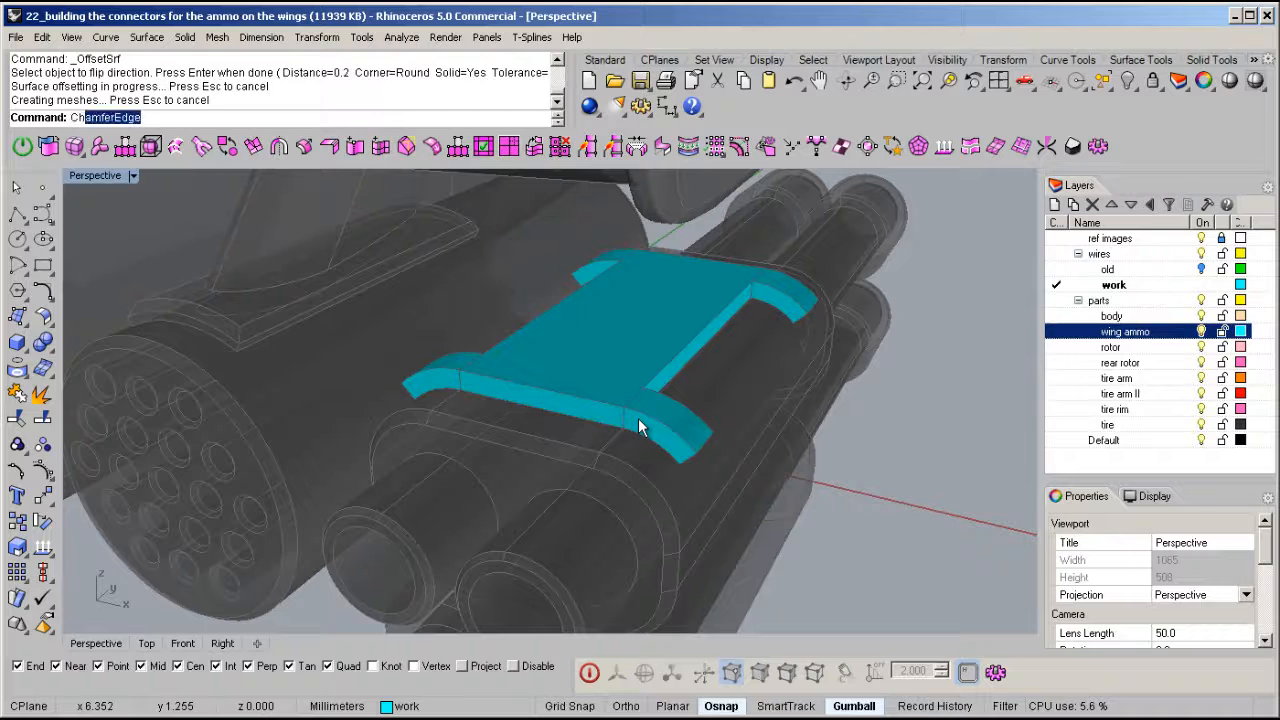
key(Return)
click(675, 441)
click(604, 395)
click(448, 380)
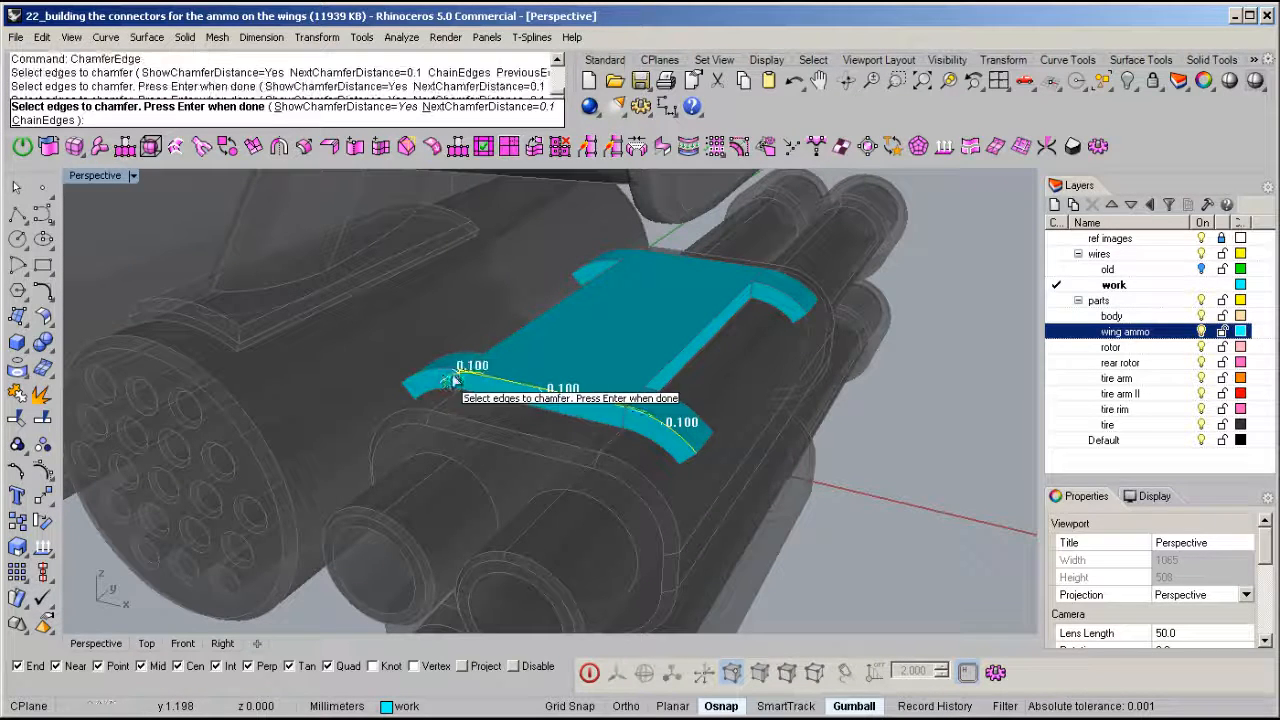
click(435, 388)
right_drag(509, 354, 580, 357)
click(579, 351)
- Add the remaining upper edges of the plate and its four arms, and apply the 0.1 mm chamfer
right_drag(310, 192, 767, 380)
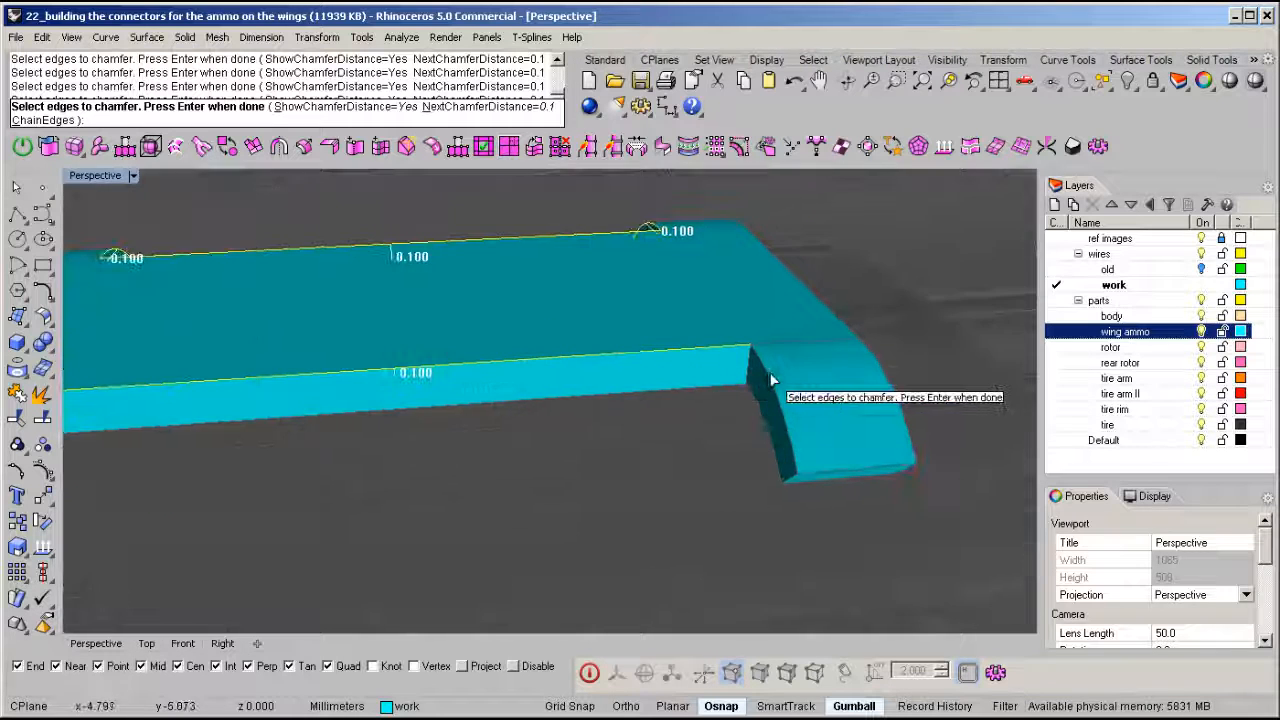
right_drag(841, 321, 863, 272)
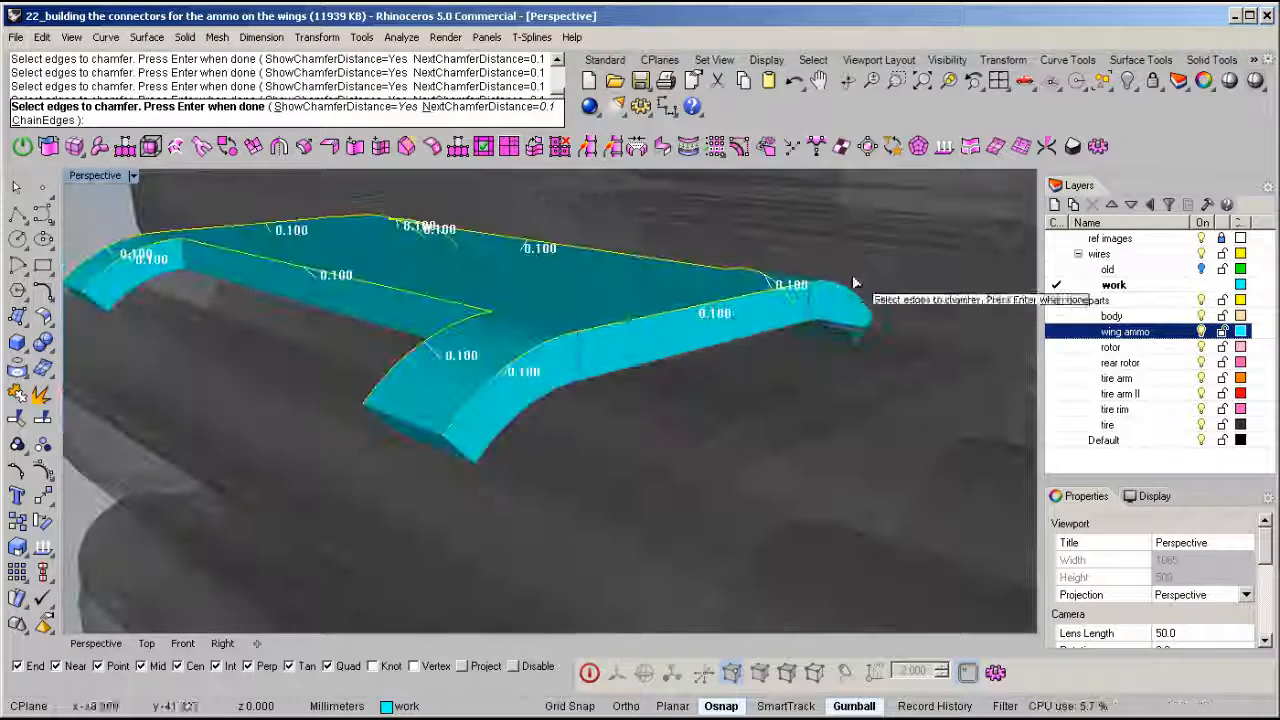
right_drag(562, 407, 400, 386)
click(372, 385)
right_drag(537, 376, 775, 395)
right_drag(537, 350, 690, 352)
scroll(527, 352, up, 6)
key(Return)
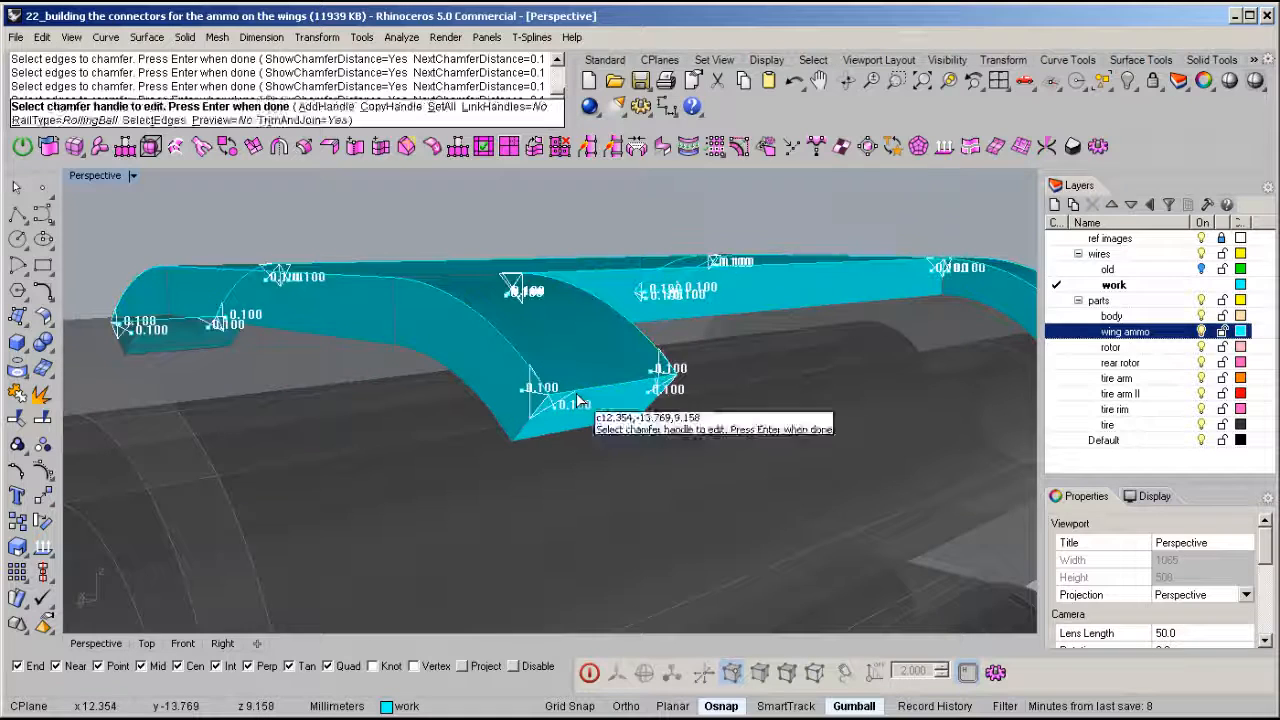
key(Return)
right_drag(577, 393, 557, 415)
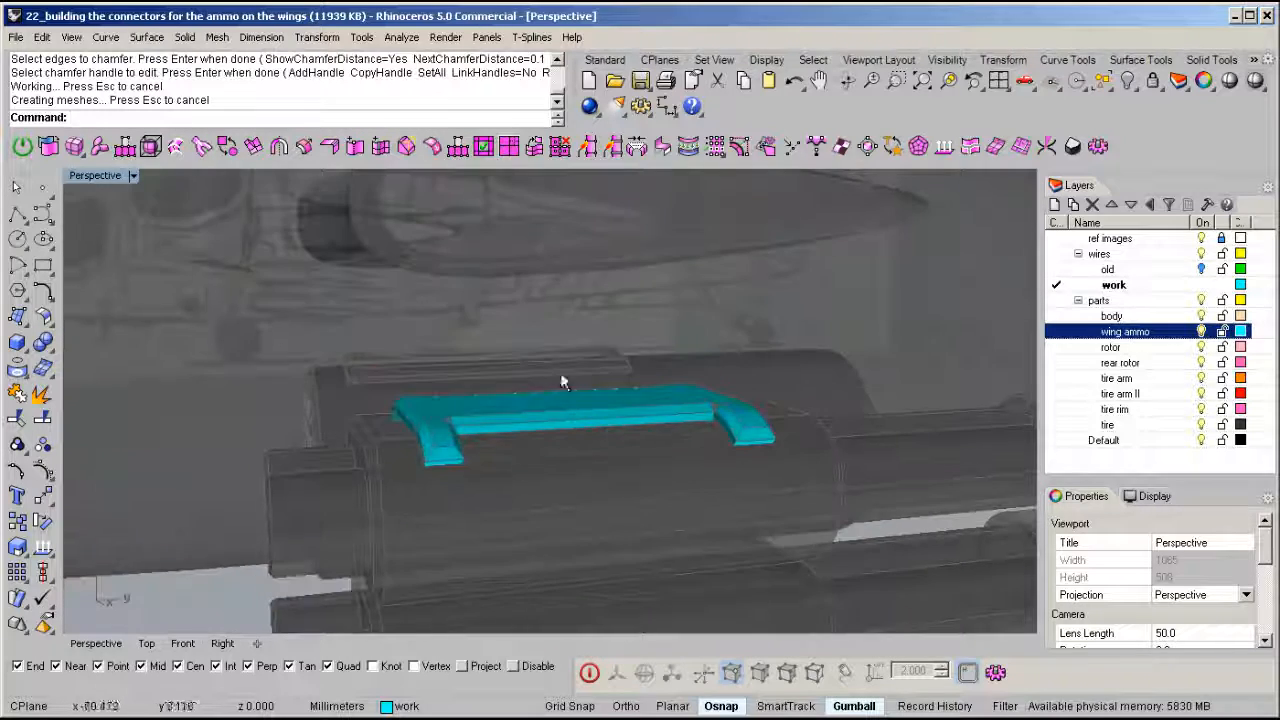
- Draw a narrow ellipse by diameter, about 0.5 mm wide, lengthwise along the top of the missile pod's base plate
right_drag(625, 210, 456, 472)
middle_click(500, 376)
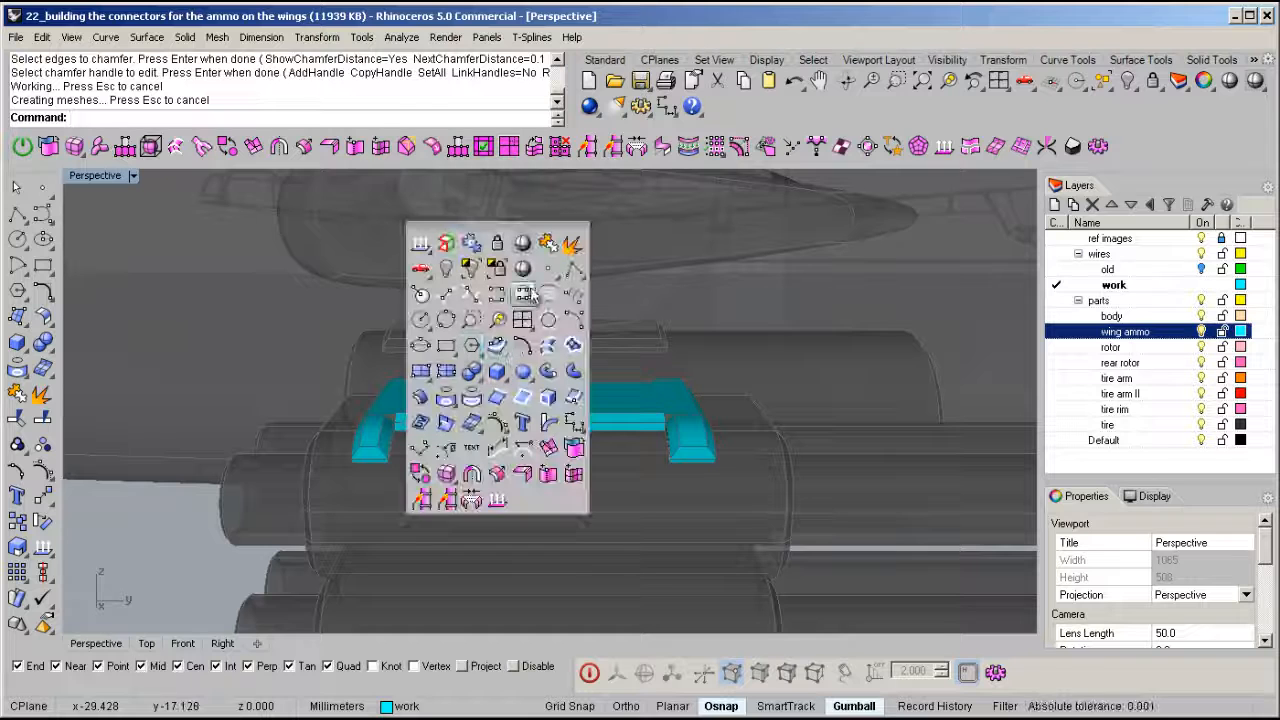
click(418, 348)
right_drag(470, 372, 615, 425)
scroll(598, 440, up, 5)
click(571, 508)
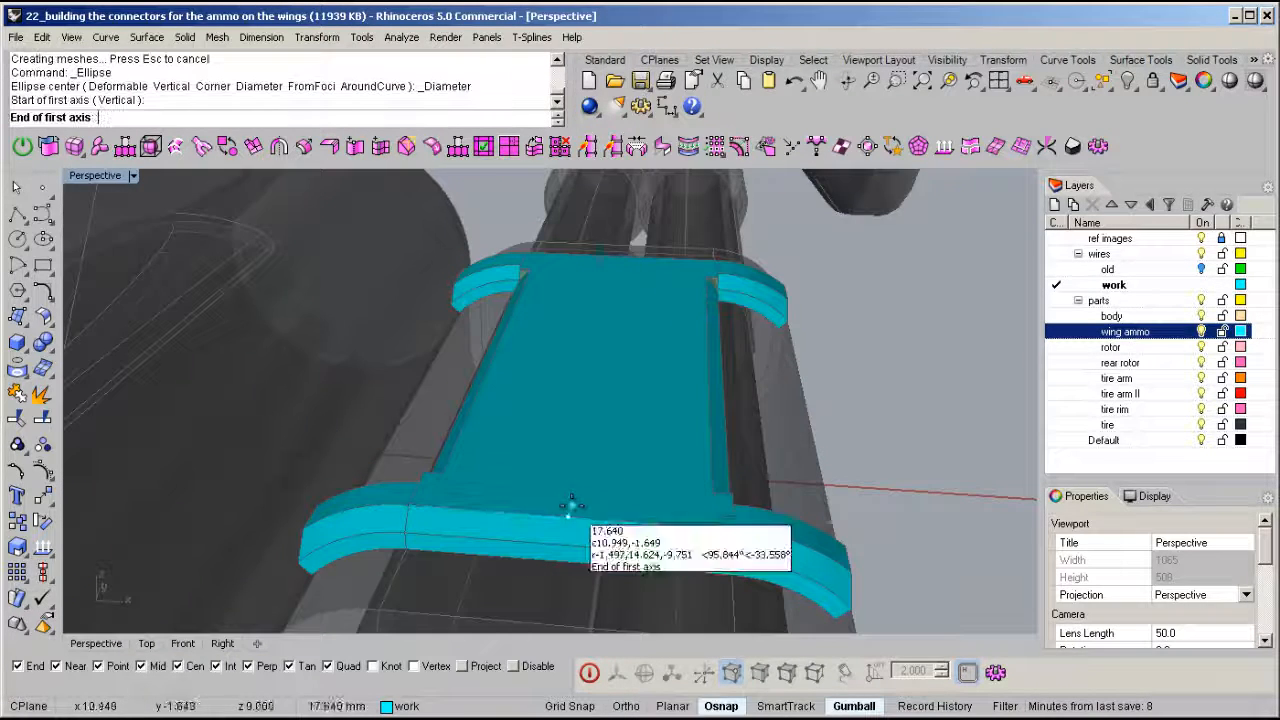
click(627, 284)
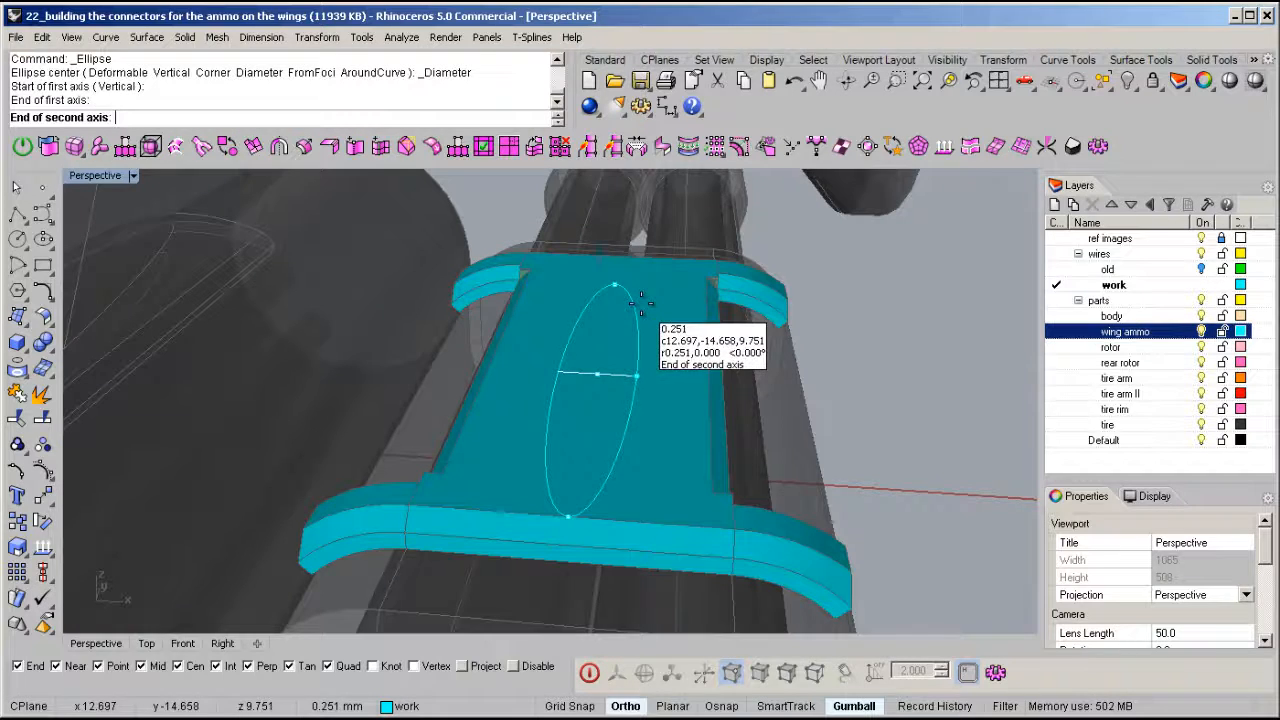
alt+shift+click(633, 308)
- Shorten the ellipse along the plate's length and lower it slightly into the plate's top
click(629, 381)
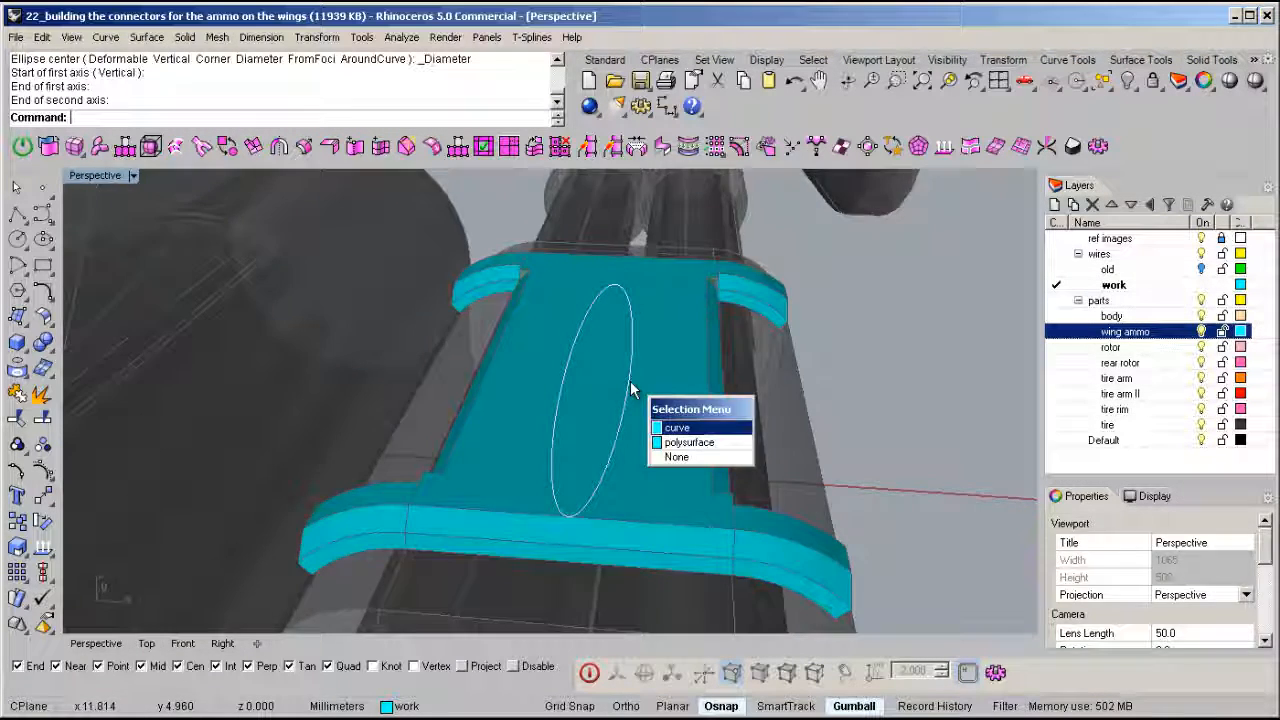
click(680, 428)
right_drag(682, 428, 626, 375)
right_drag(438, 457, 539, 404)
drag(343, 390, 412, 385)
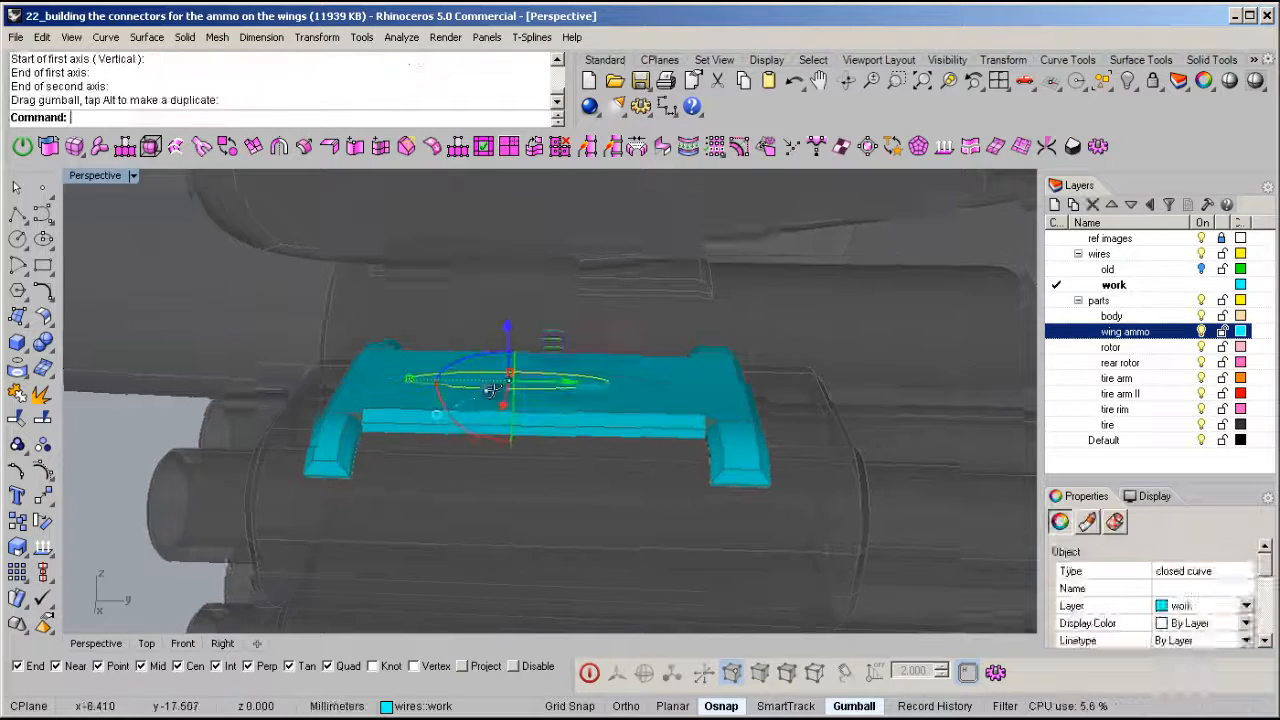
right_drag(412, 385, 498, 354)
drag(513, 306, 515, 317)
- Move the ellipse along the missile pod's base plate and extrude it about 2.4 mm upward into the wing
scroll(515, 354, down, 5)
right_drag(515, 354, 503, 372)
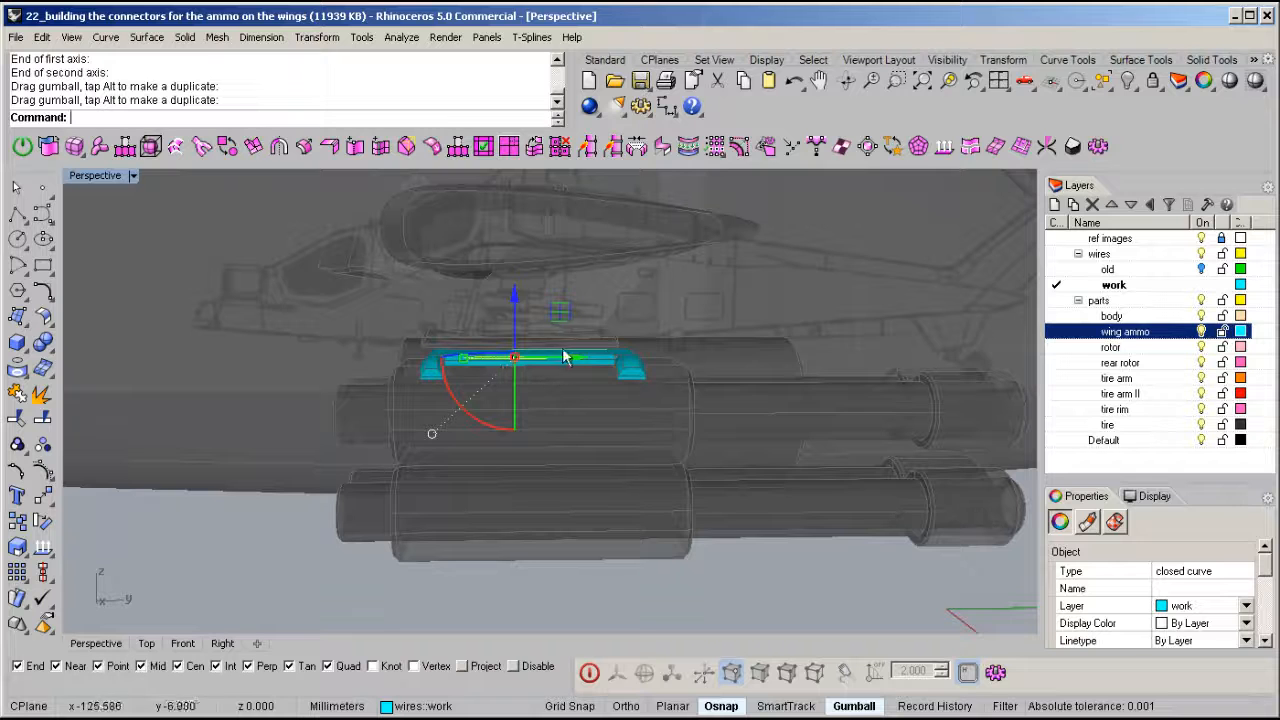
drag(573, 366, 594, 361)
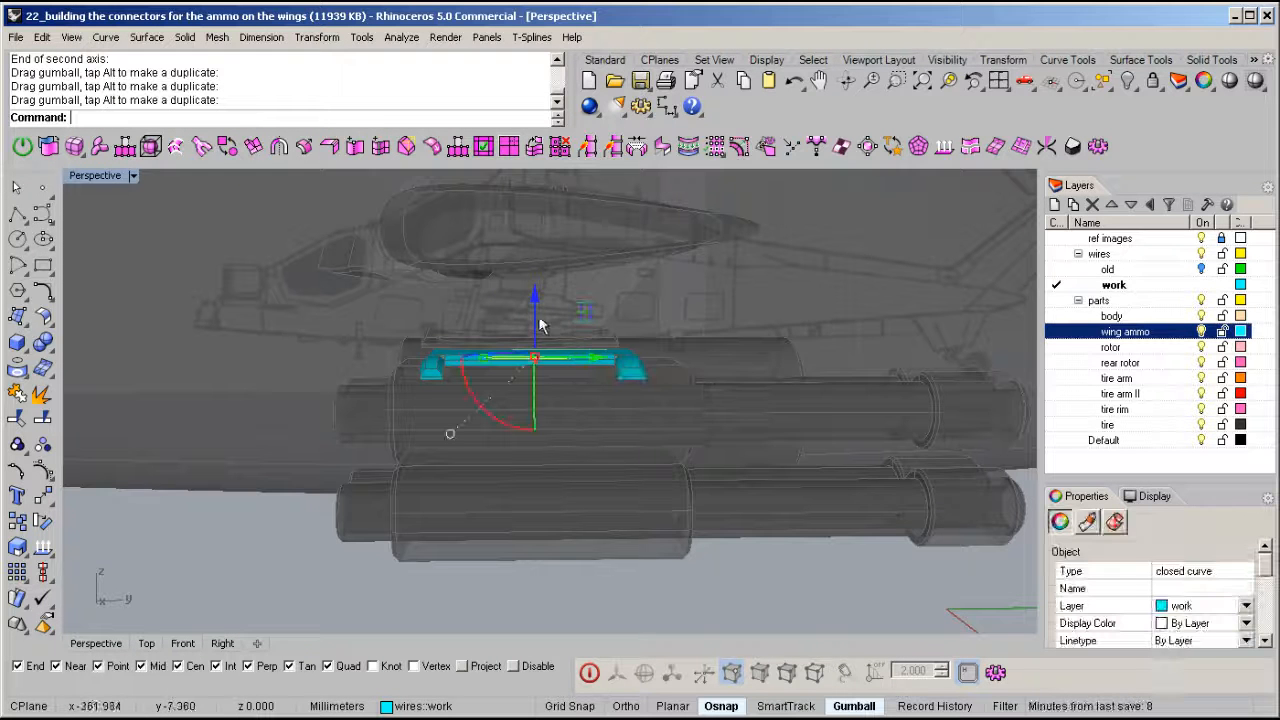
drag(537, 313, 549, 192)
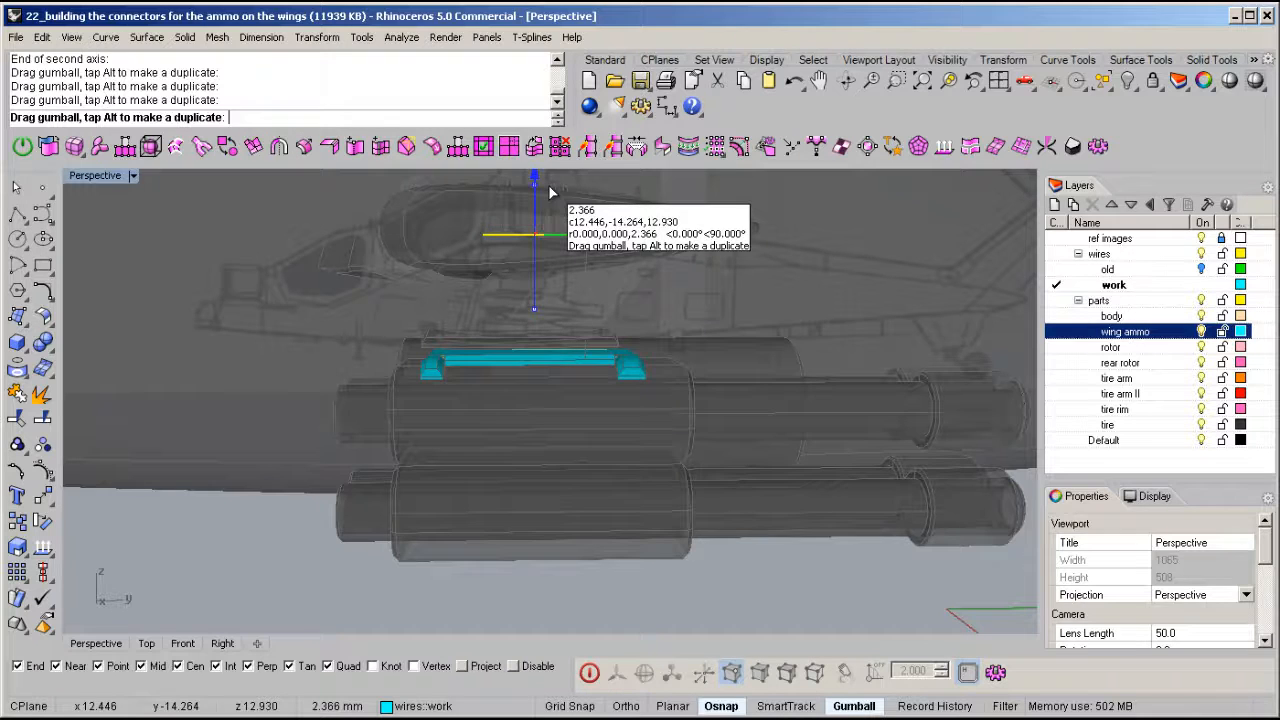
ctrl+drag(549, 192, 553, 187)
- Cap the open elliptical extrusion into a closed solid and unlock all locked parts of the helicopter
mouse_move(588, 255)
right_down()
mouse_move(609, 280)
mouse_move(563, 271)
mouse_move(700, 316)
mouse_move(567, 246)
right_up()
scroll(567, 236, up, 5)
key(Escape)
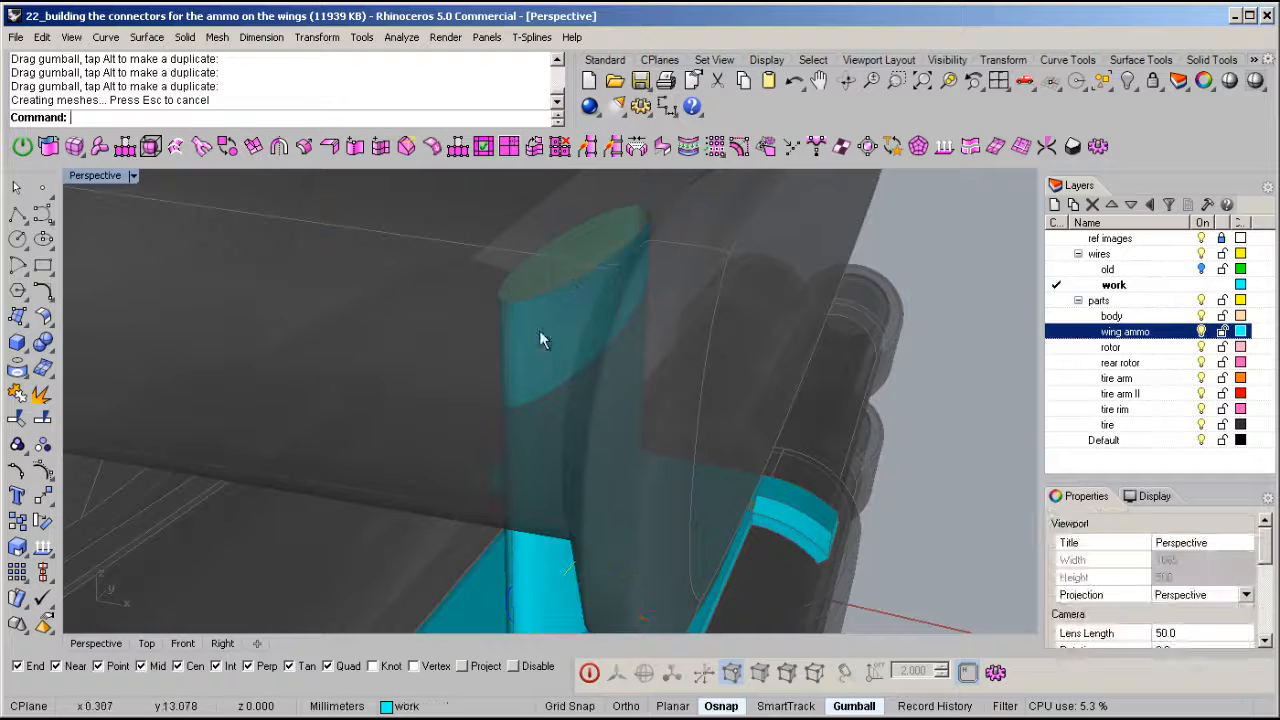
click(537, 500)
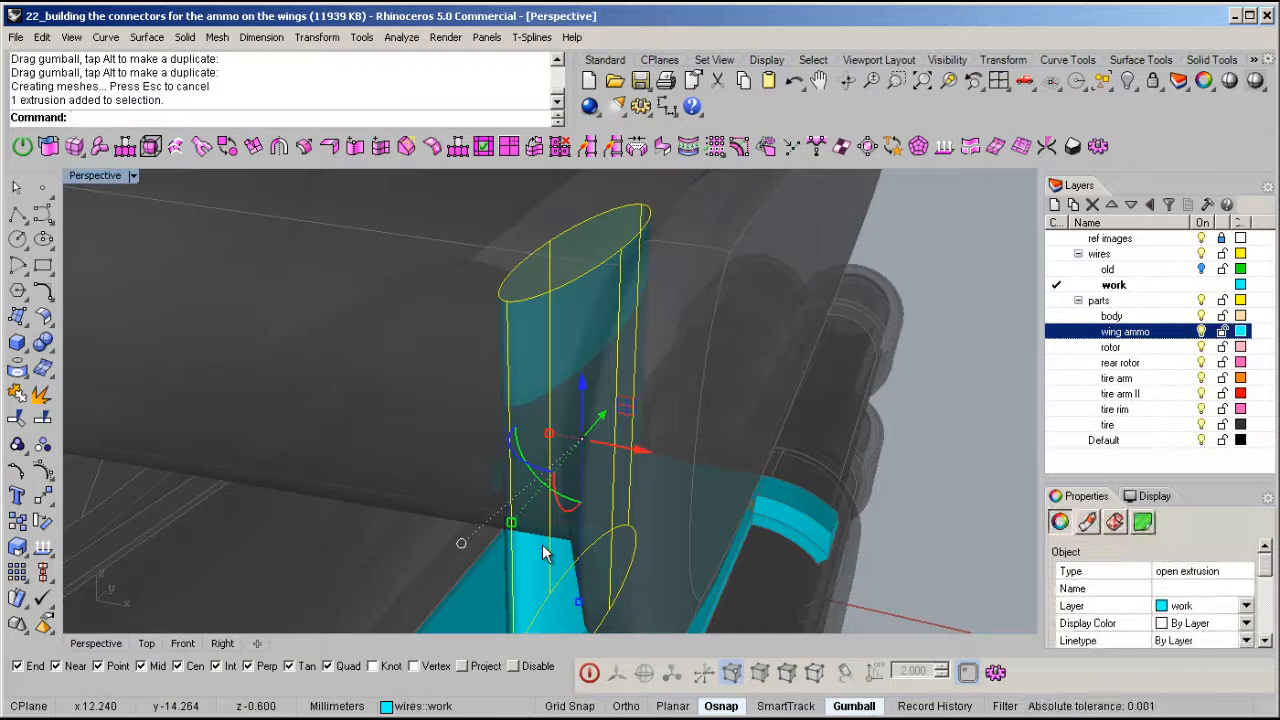
key(ctrl+shift+c)
scroll(546, 508, down, 4)
right_drag(546, 508, 458, 447)
click(927, 442)
scroll(593, 428, up, 4)
key(ctrl+alt+l)
right_drag(646, 440, 605, 389)
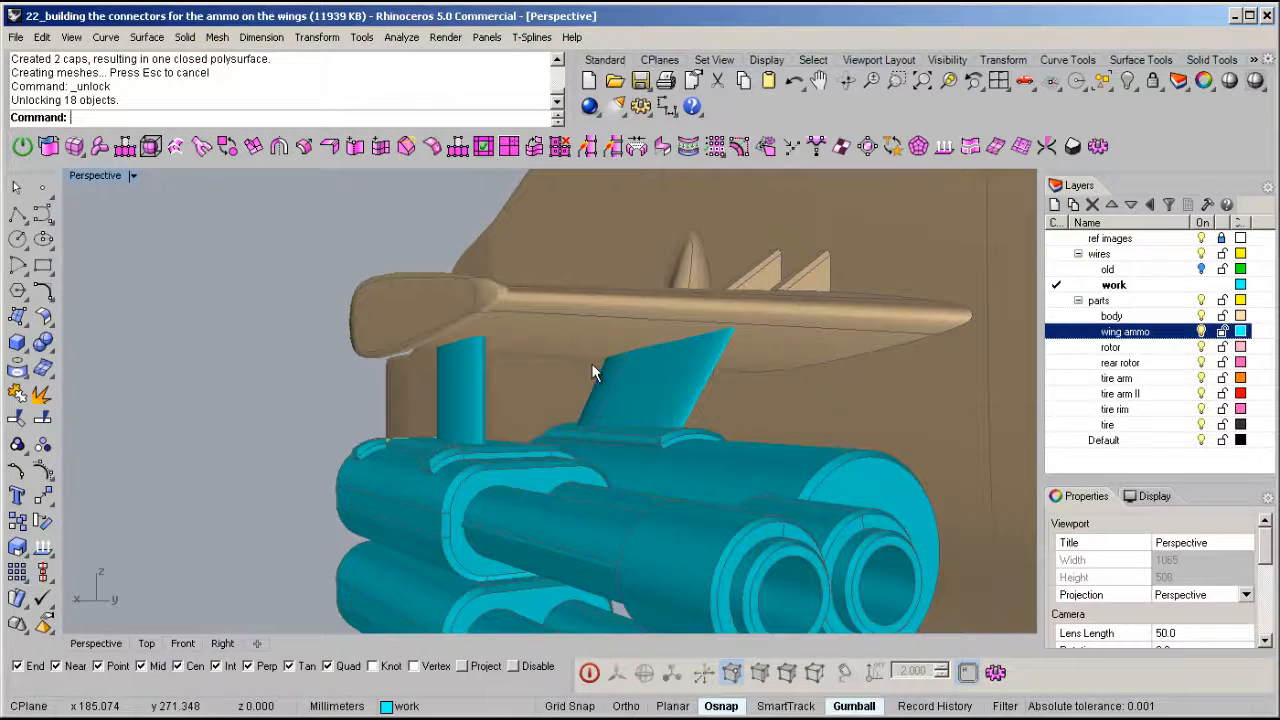
- Try a 1.5 mm line normal to the top of the missile pod's base plate, and undo it
right_drag(574, 368, 550, 487)
middle_click(552, 480)
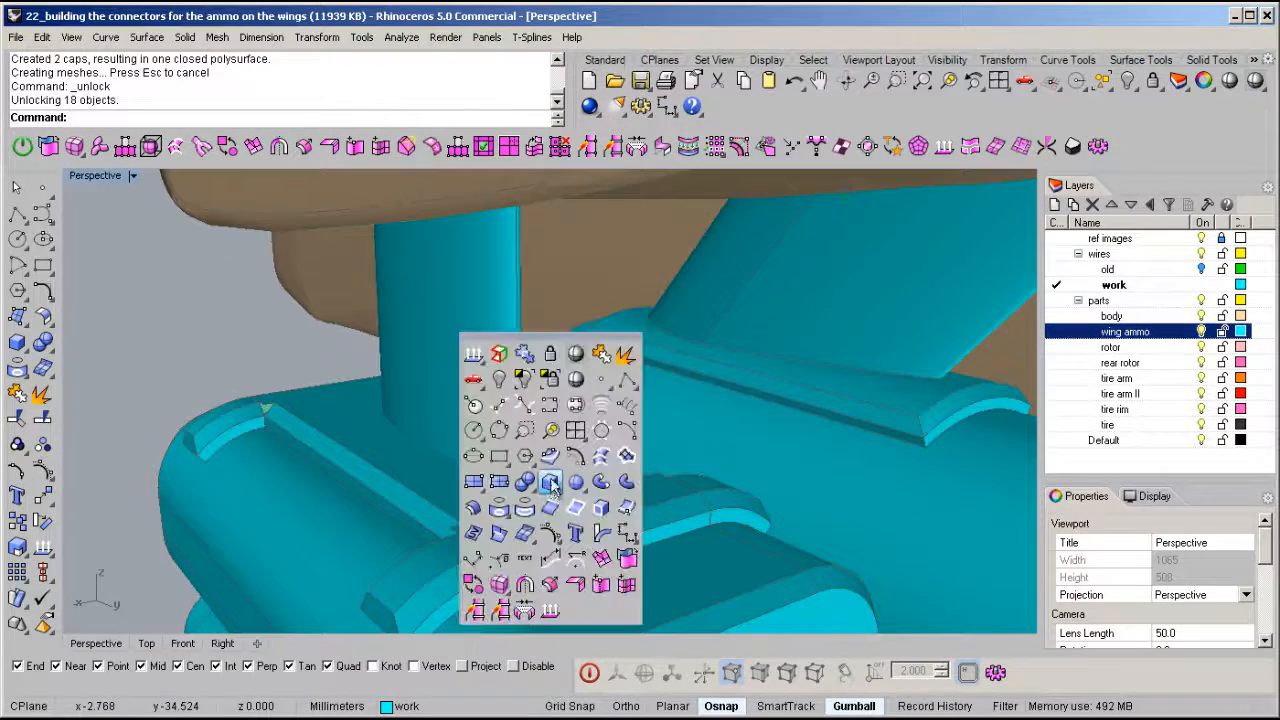
click(473, 405)
right_drag(490, 450, 531, 544)
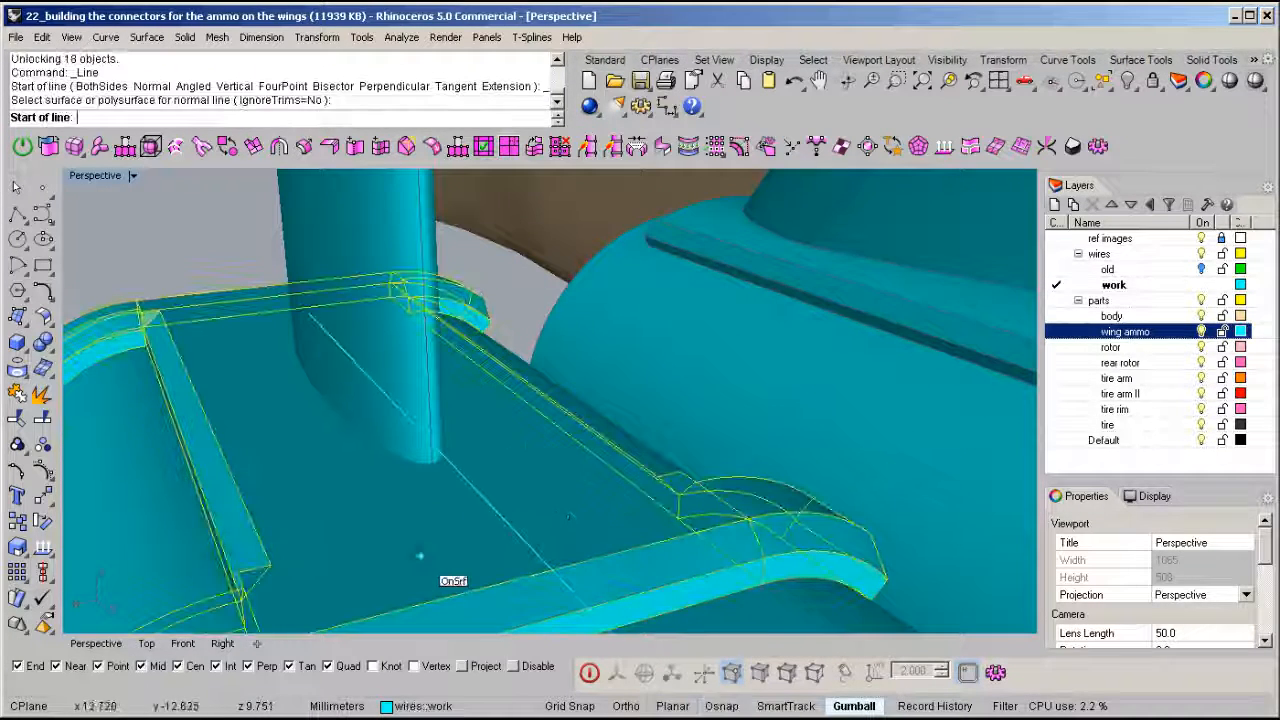
click(348, 604)
text(1.5)
key(Return)
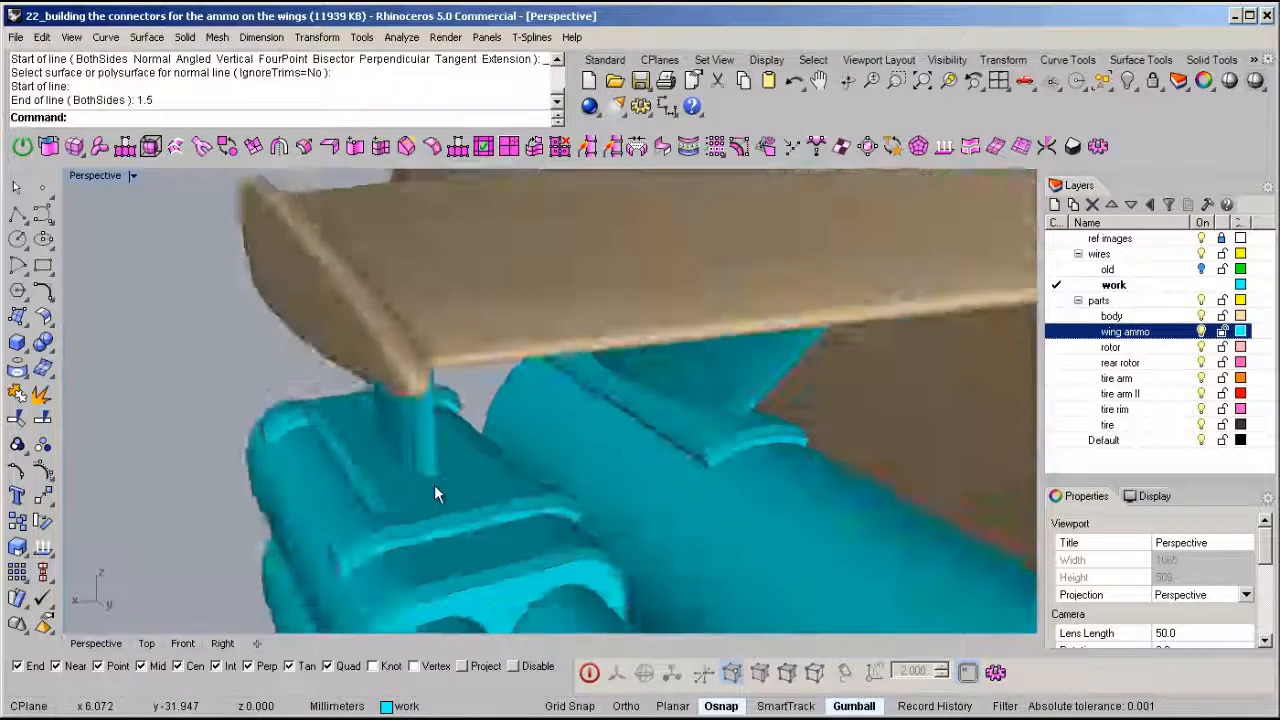
right_drag(434, 491, 403, 506)
key(ctrl+z)
- Draw a 0.5 mm line normal to the base plate's top surface, in front of the elliptical connector
right_click(390, 435)
scroll(388, 434, up, 6)
click(404, 508)
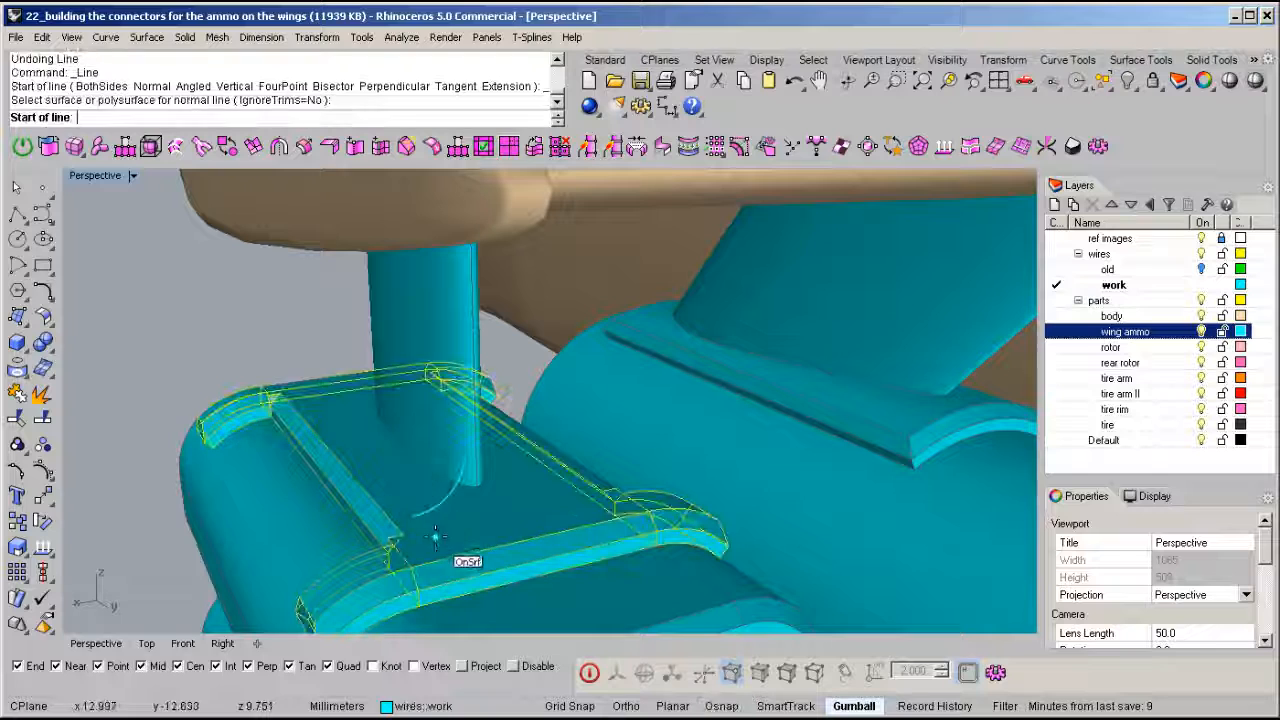
alt+click(436, 538)
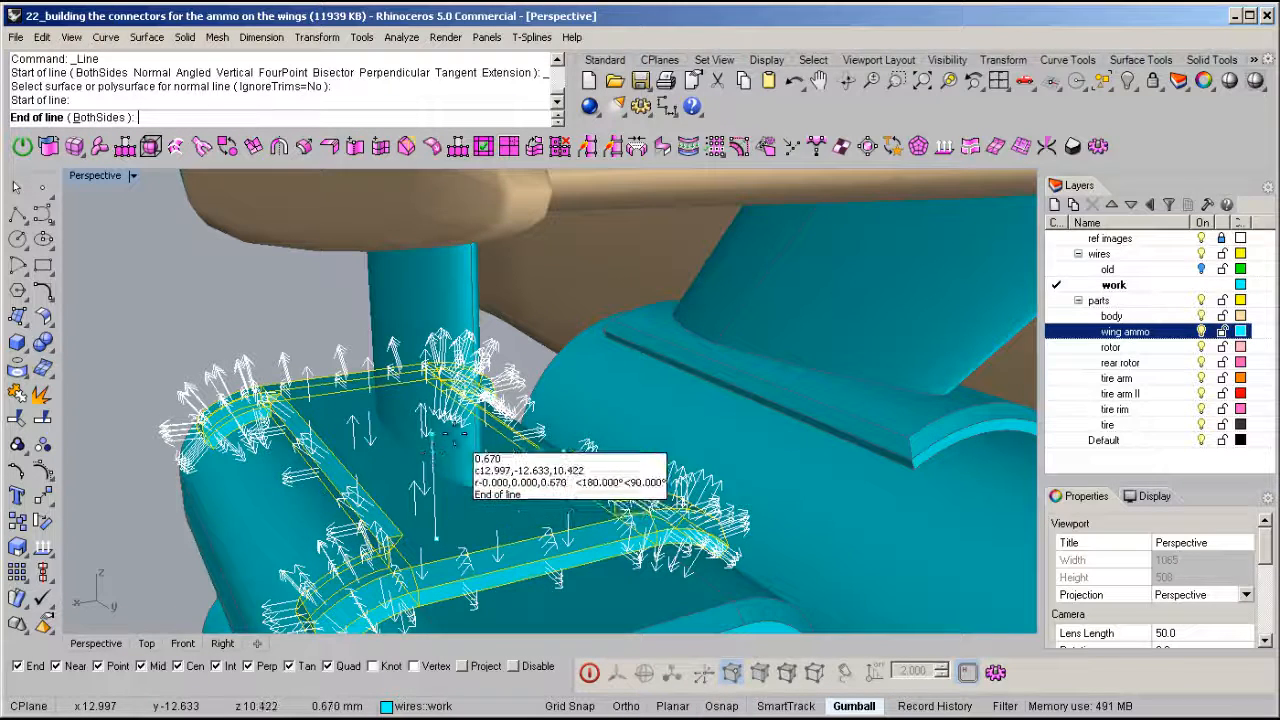
text(.5)
key(Return)
- Draw a 0.5 mm line normal to the wing's underside, starting on the surface near the elliptical connector
right_drag(454, 433, 455, 338)
right_click(414, 269)
click(388, 266)
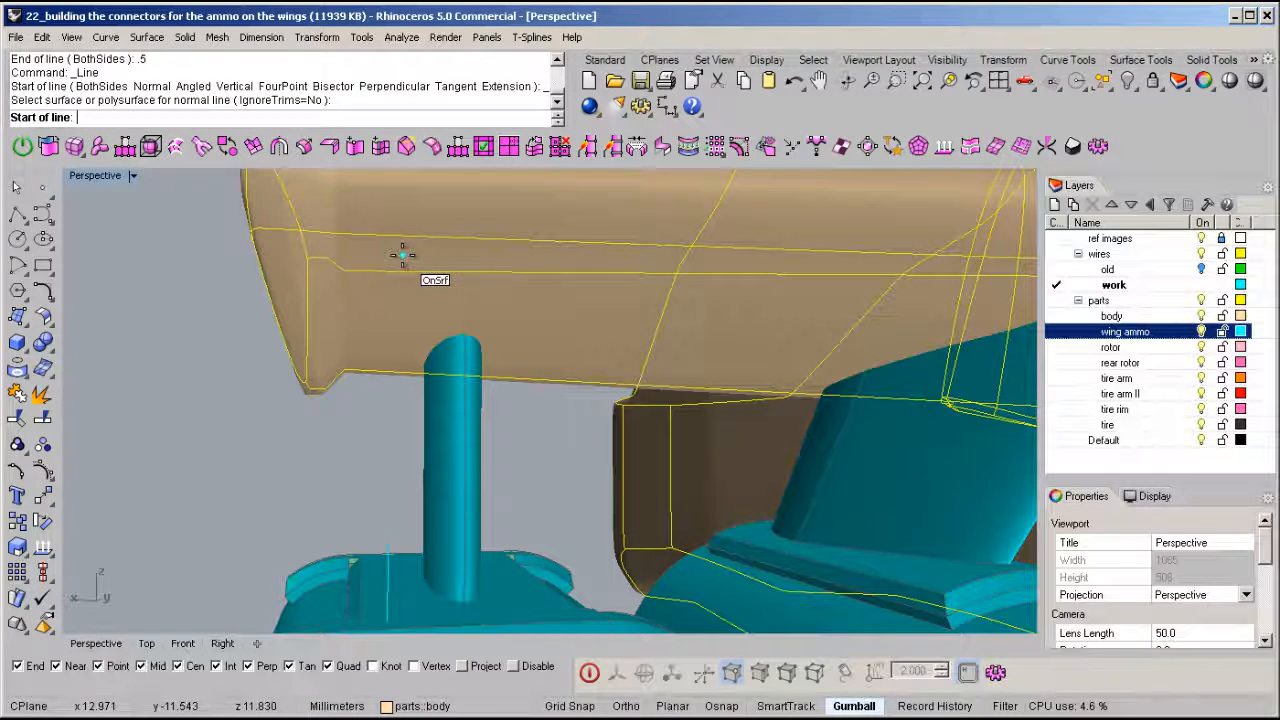
click(401, 256)
key(ctrl+c)
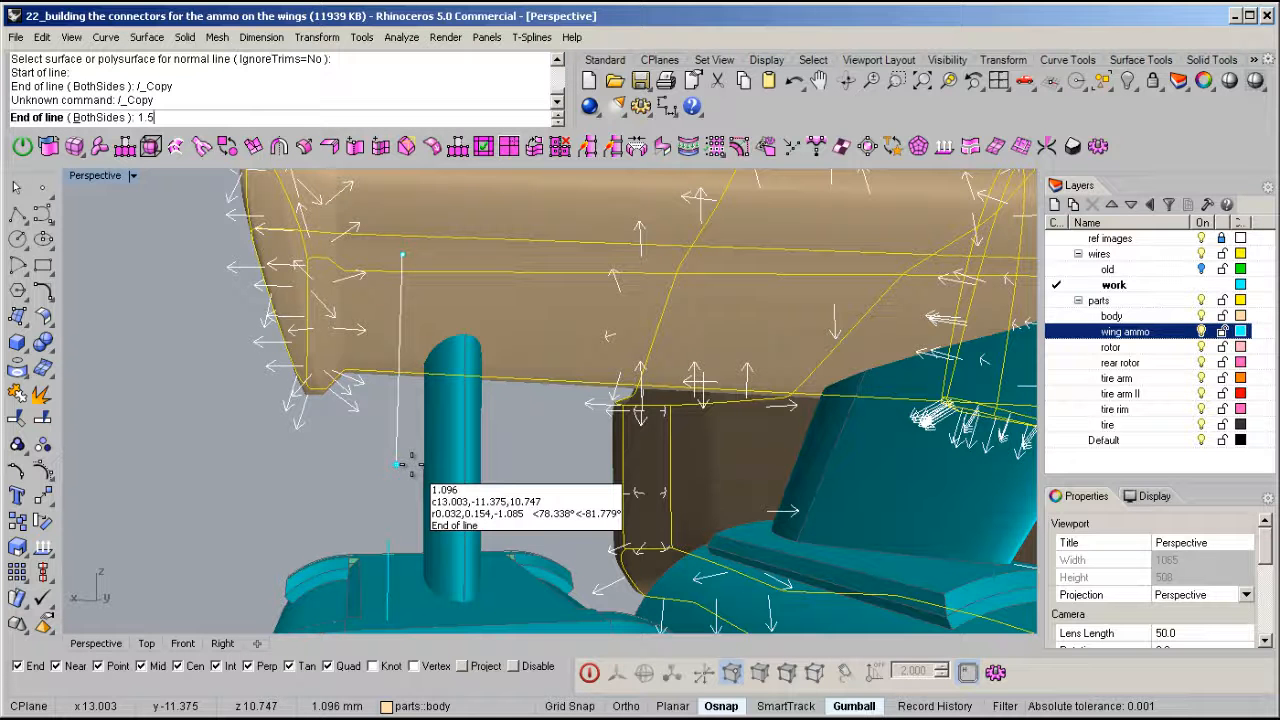
text(.5)
key(Return)
- Make a flat-capped pipe with a 0.8 mm diameter along the short line under the wing
right_drag(411, 464, 641, 349)
click(580, 366)
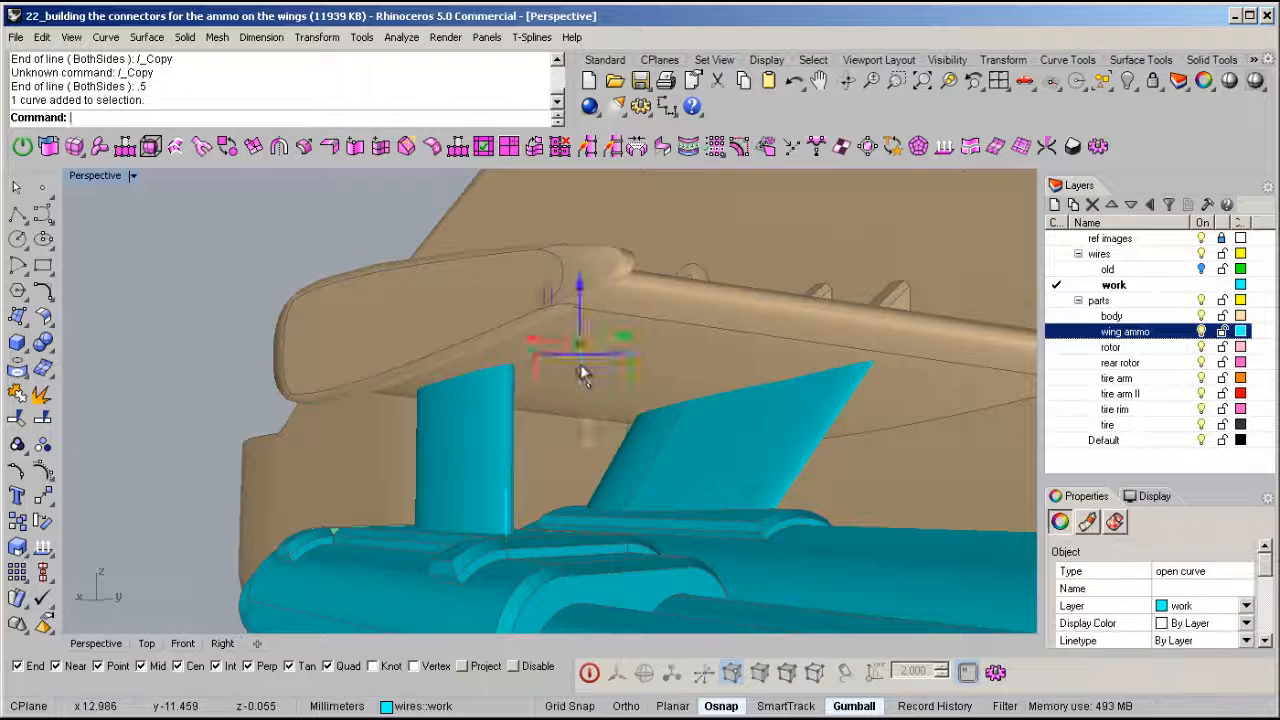
middle_click(585, 366)
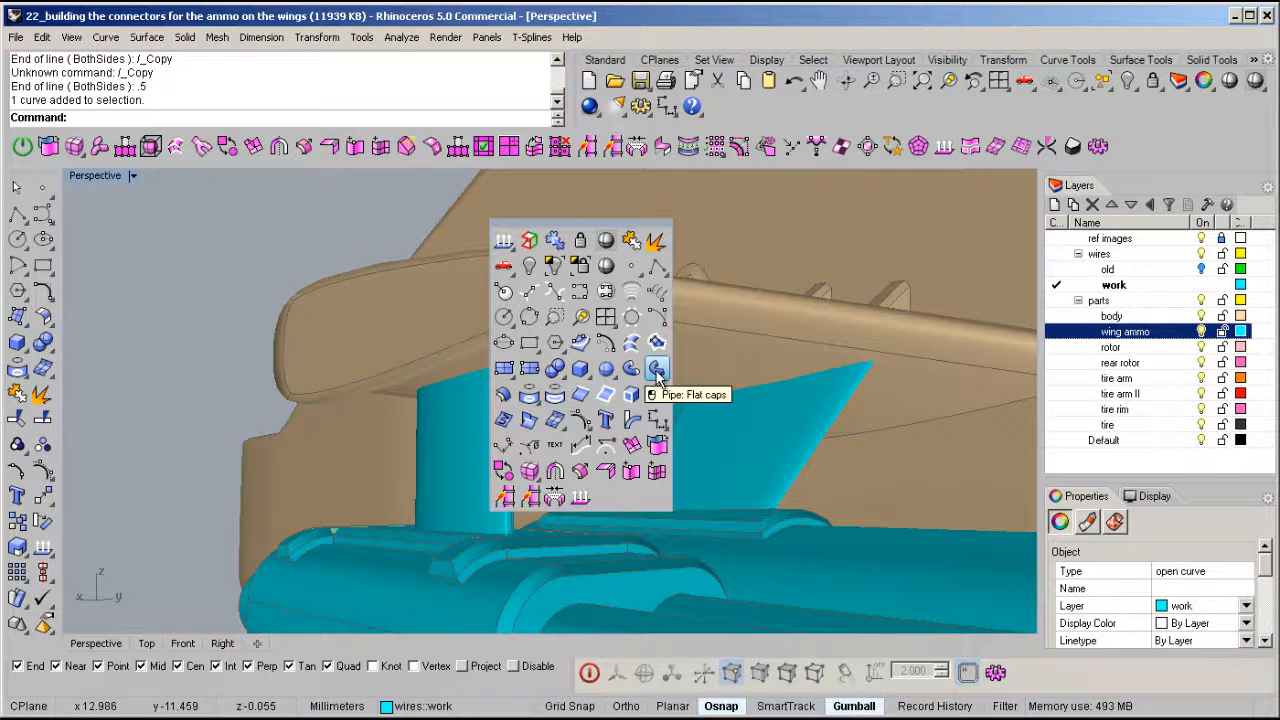
click(656, 371)
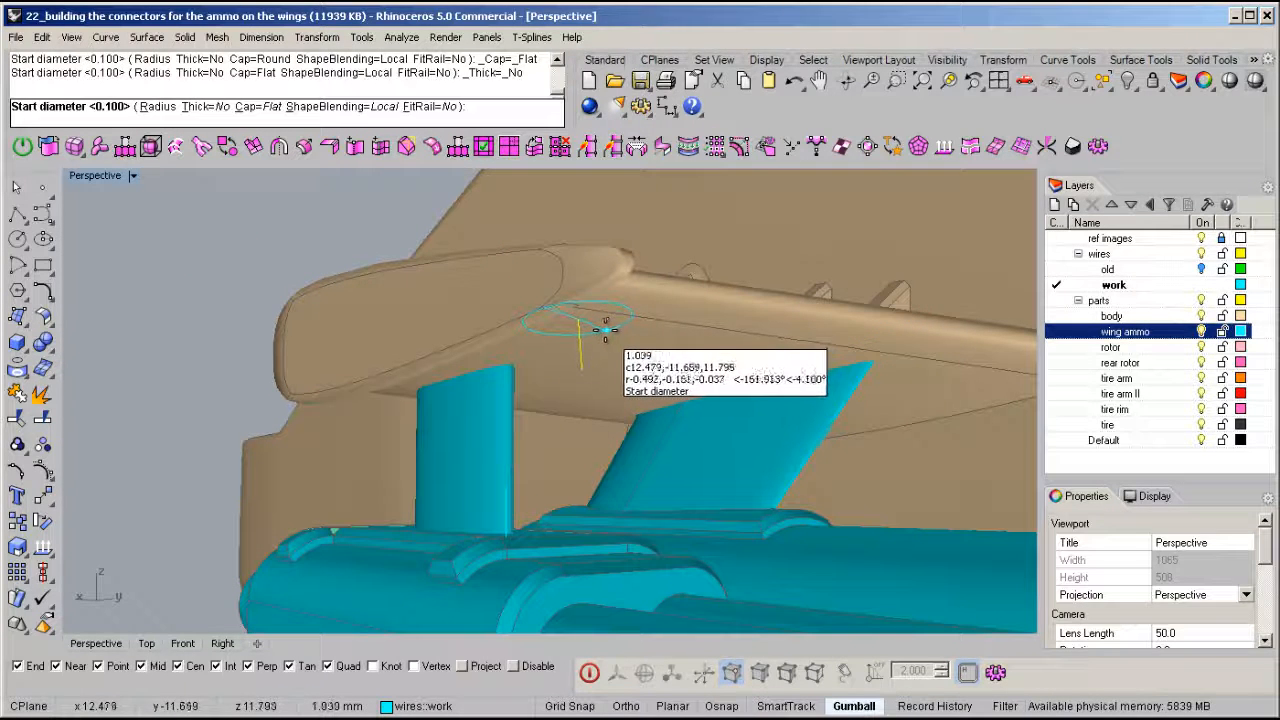
key(alt)
text(.8)
key(Return)
key(Return)
key(Return)
- Shift the wing cylinder sideways over the connector and pipe the base plate's line at the same 0.8 mm diameter
right_drag(612, 341, 489, 234)
scroll(556, 508, up, 5)
click(503, 237)
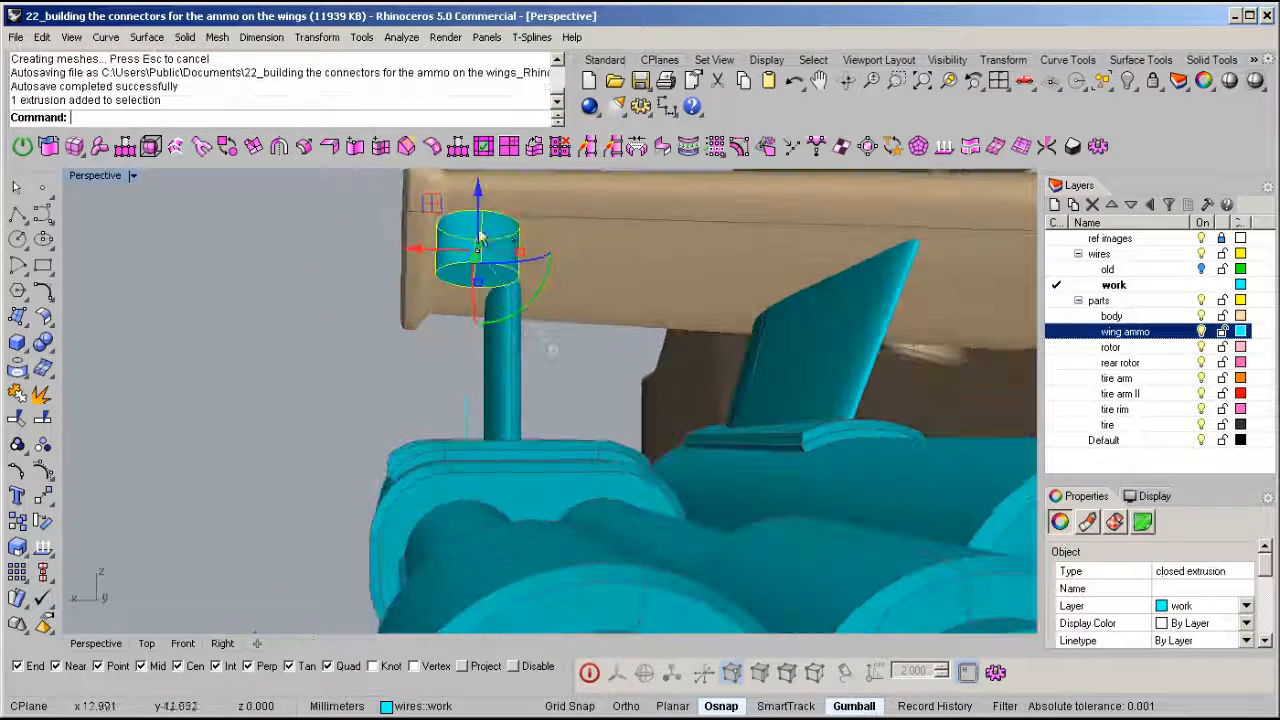
drag(413, 255, 452, 256)
click(468, 398)
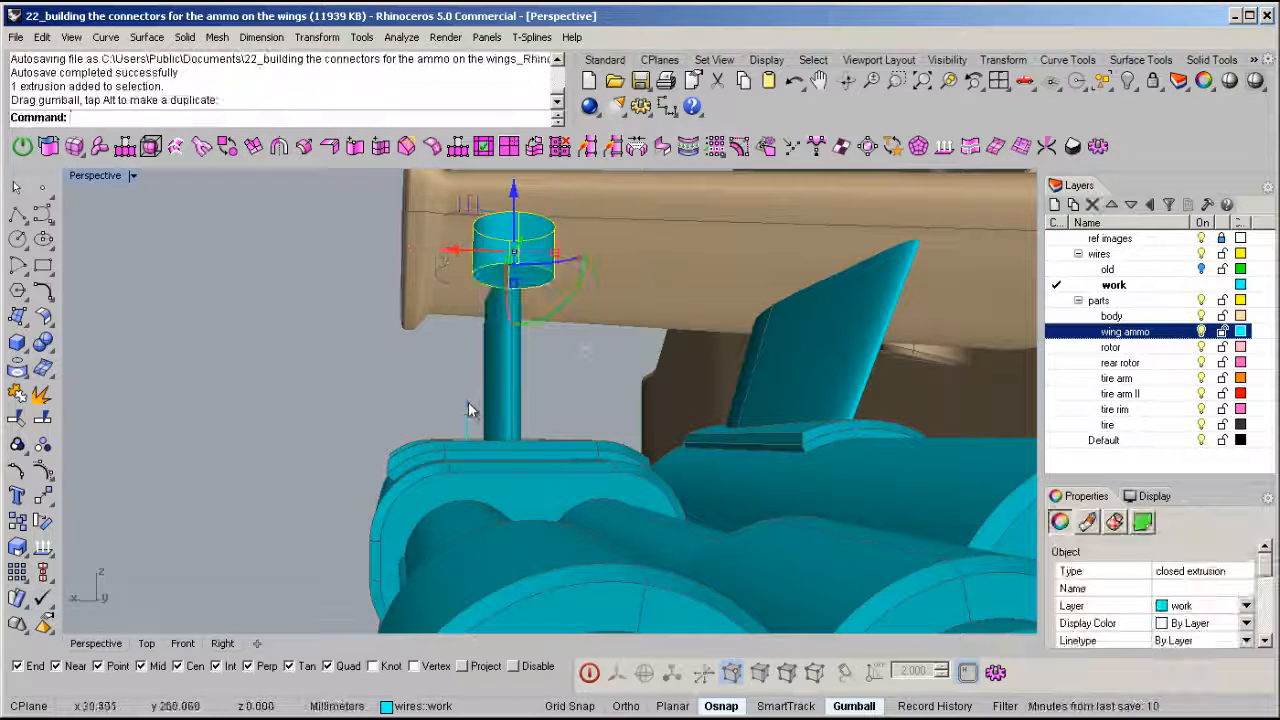
key(Return)
key(Return)
key(Return)
key(Return)
- Undo the two 0.8 mm pipes and the sideways move of the wing cylinder
right_drag(614, 423, 577, 313)
key(ctrl+z)
key(ctrl+z)
key(ctrl+z)
- Make a flat-capped pipe with a 0.5 mm diameter along the short line on the base plate
right_drag(568, 373, 543, 471)
scroll(530, 476, up, 4)
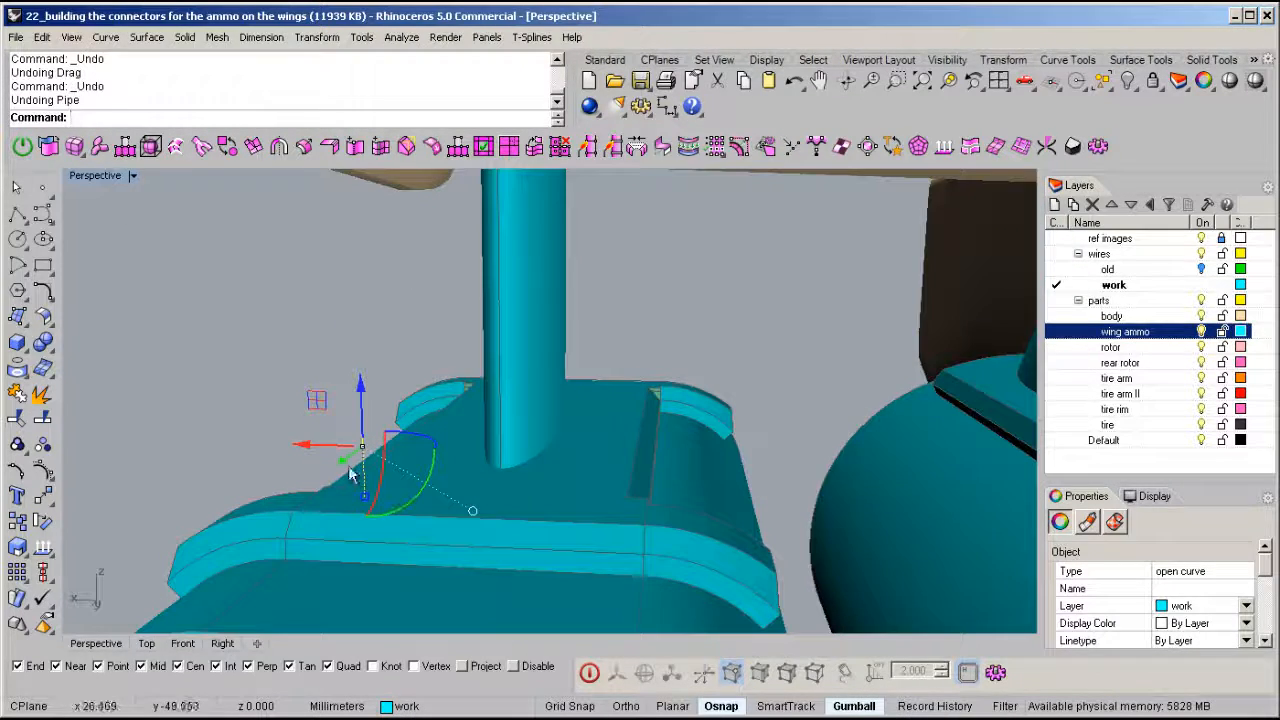
right_click(352, 473)
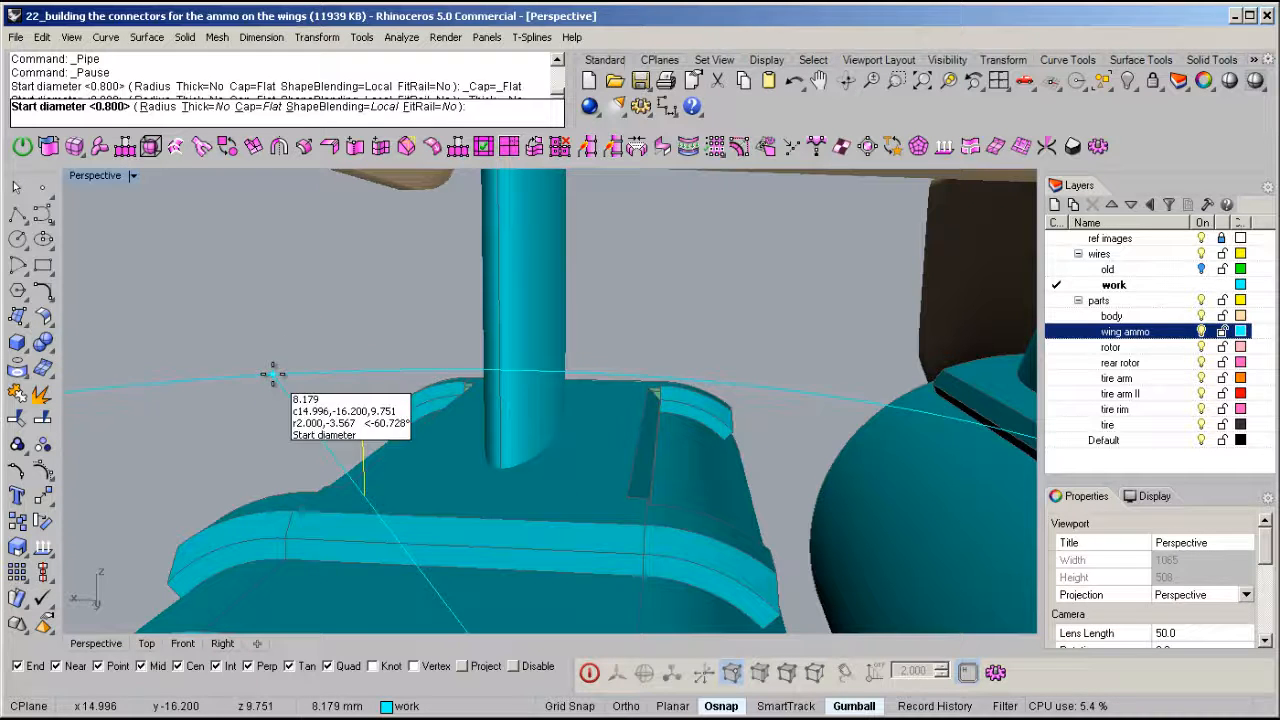
text(.5)
key(Return)
key(Return)
key(Return)
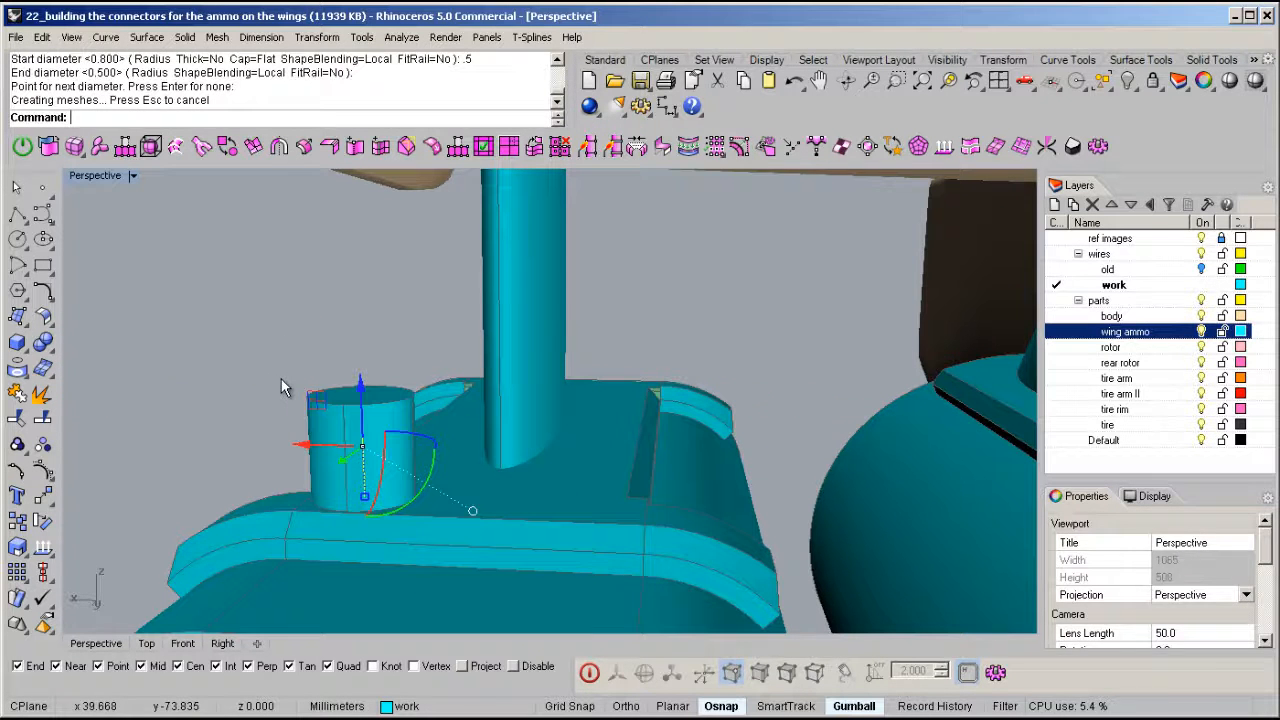
- Move the base plate's cylinder inward, sink it partly into the plate, and adjust its position along the plate's length
click(342, 440)
right_drag(338, 449, 418, 432)
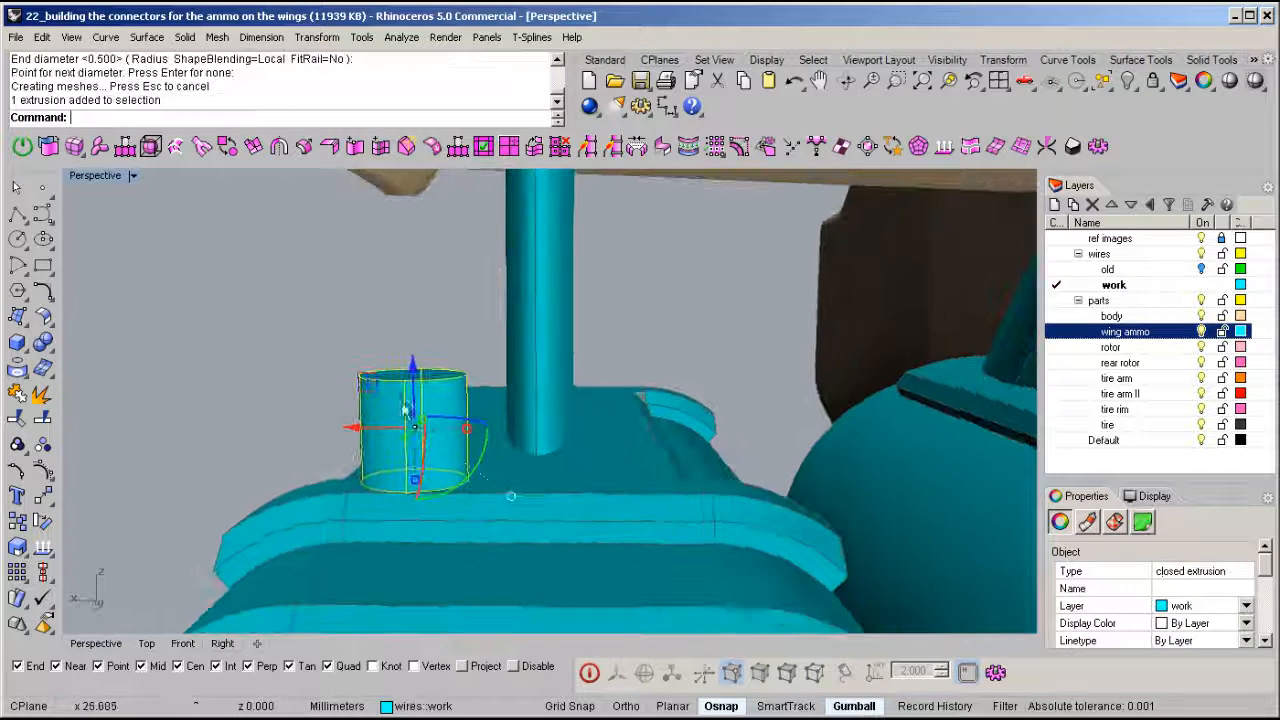
drag(370, 385, 417, 437)
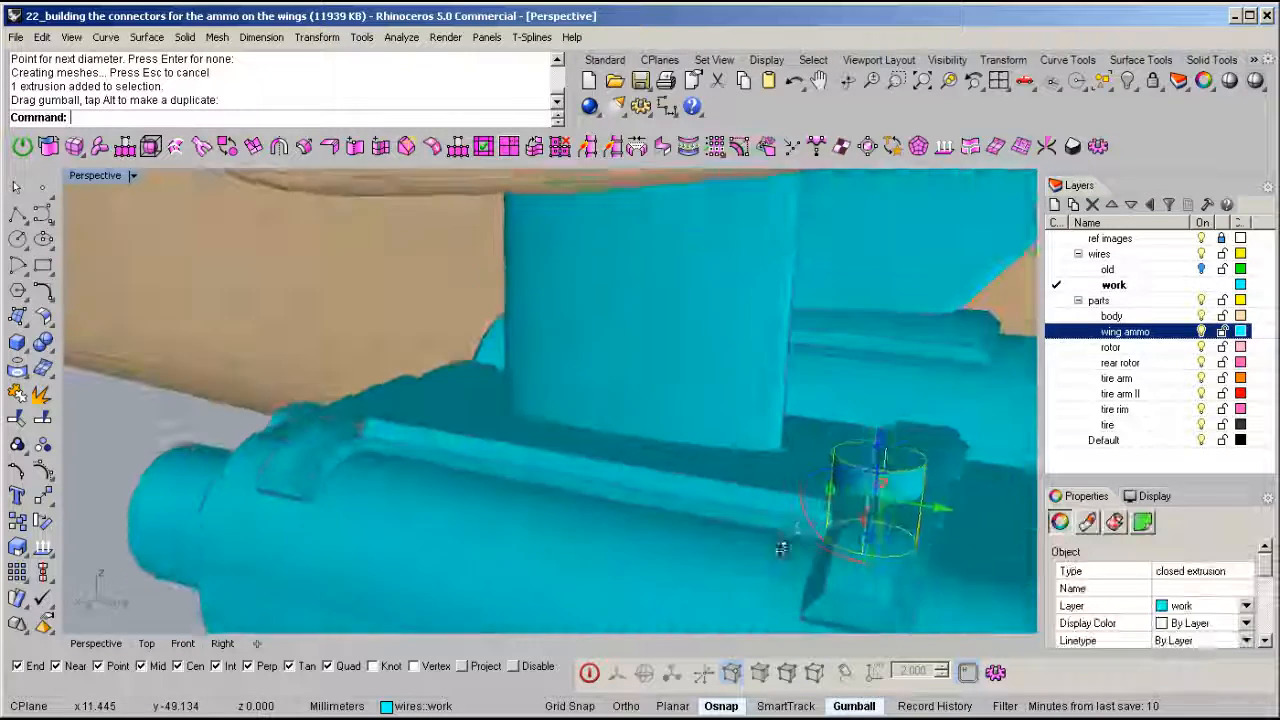
right_drag(783, 548, 802, 543)
right_drag(882, 508, 938, 540)
drag(948, 537, 922, 538)
- Make a flat-capped pipe with a 0.5 mm diameter along the short line under the wing
right_drag(915, 533, 631, 375)
middle_click(594, 374)
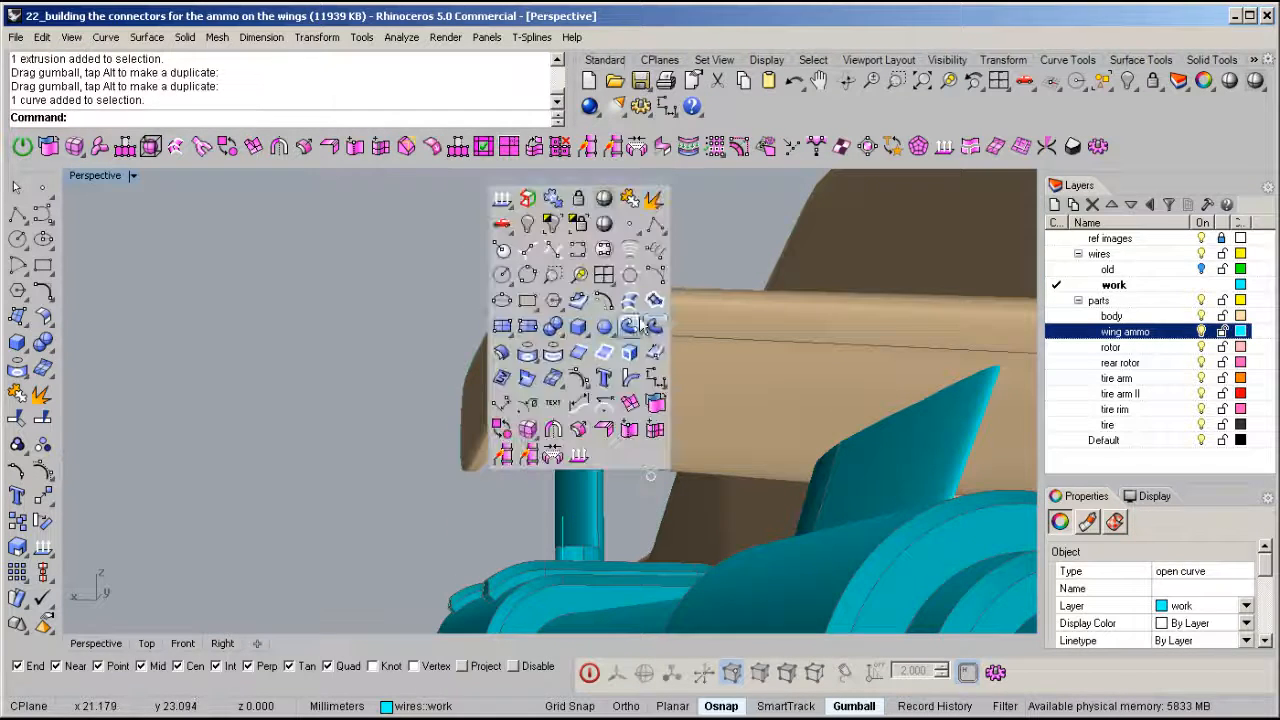
click(655, 334)
key(Return)
key(Return)
key(Return)
- Move the wing's cylinder inward toward the connector and raise it partly into the wing's underside
right_drag(658, 357, 556, 400)
scroll(556, 400, up, 8)
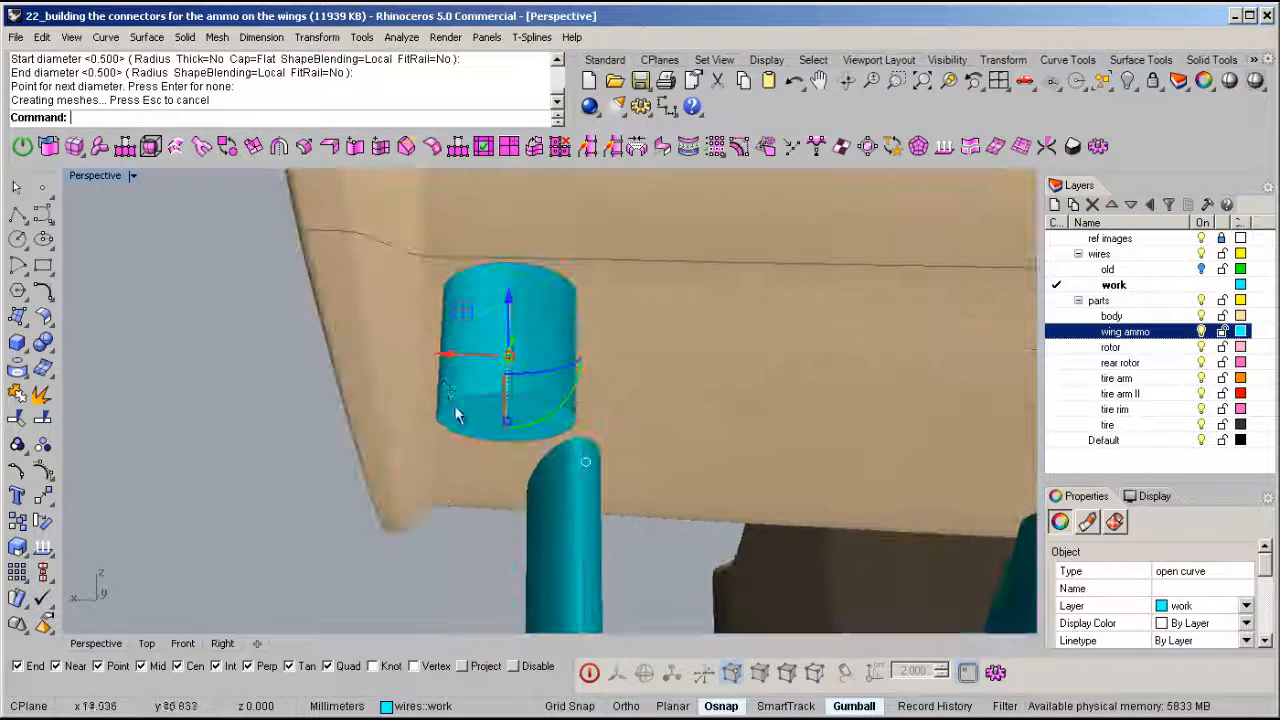
click(449, 356)
drag(449, 356, 590, 358)
drag(646, 290, 646, 234)
- Draw an interpolated curve from the wing cylinder's bottom face to the top face of the base plate's cylinder
right_drag(646, 234, 434, 289)
scroll(598, 340, up, 5)
middle_click(434, 287)
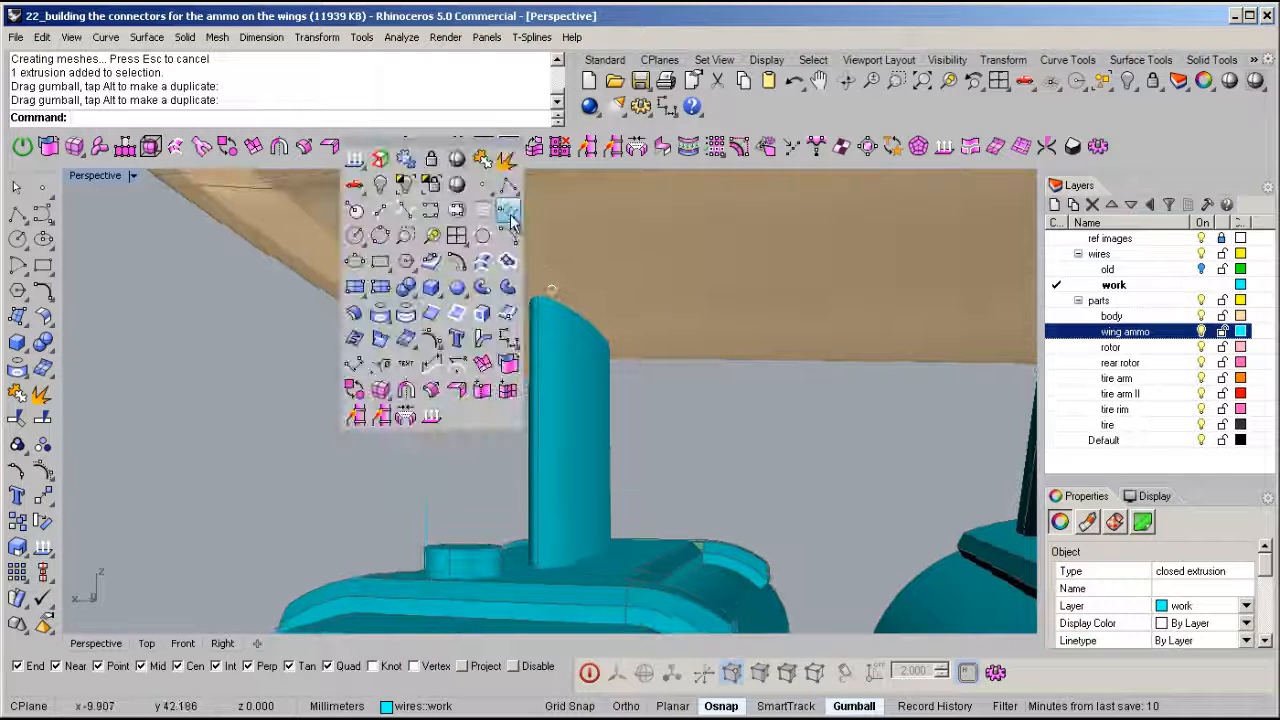
click(430, 211)
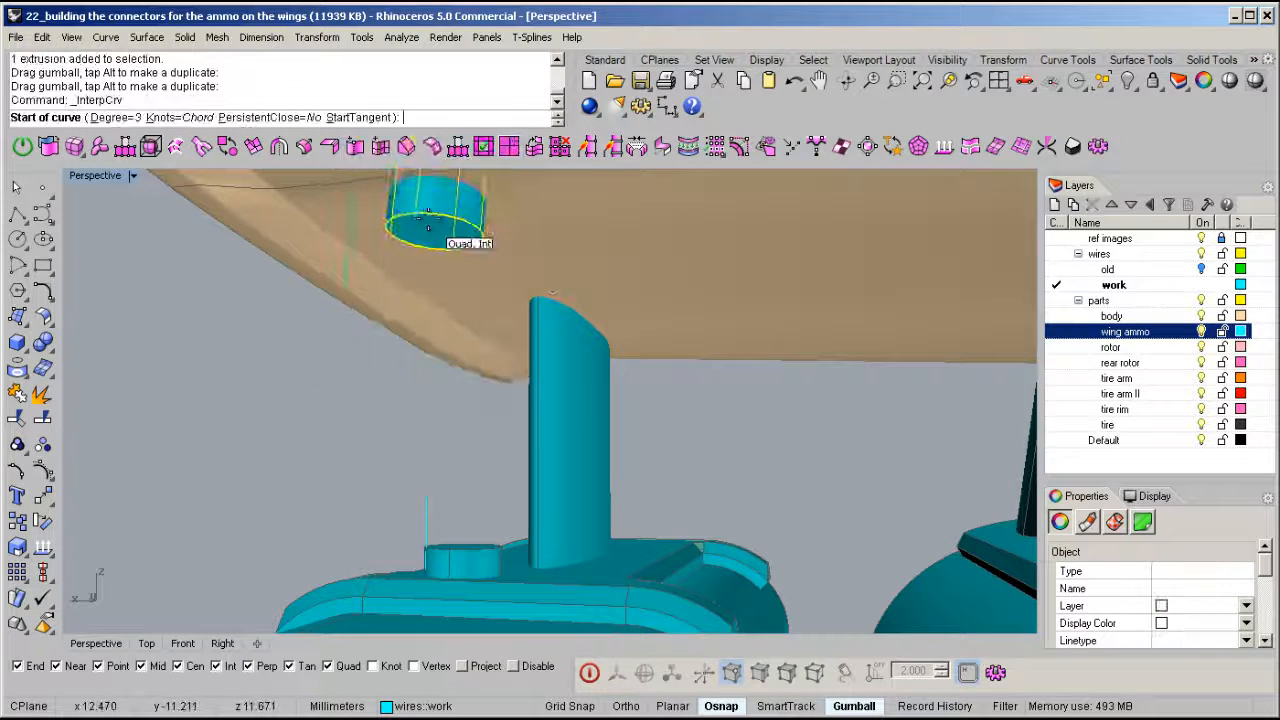
scroll(400, 262, up, 2)
click(400, 265)
right_drag(400, 265, 487, 593)
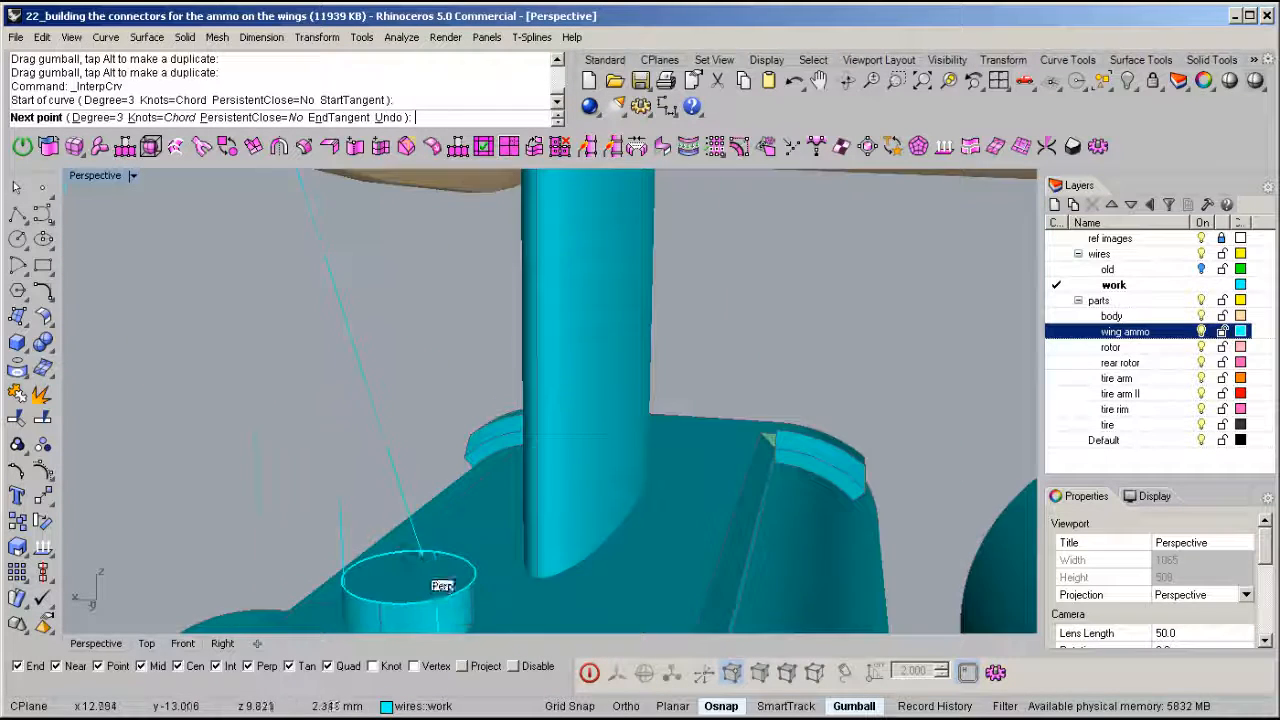
scroll(417, 556, up, 3)
right_drag(468, 575, 451, 600)
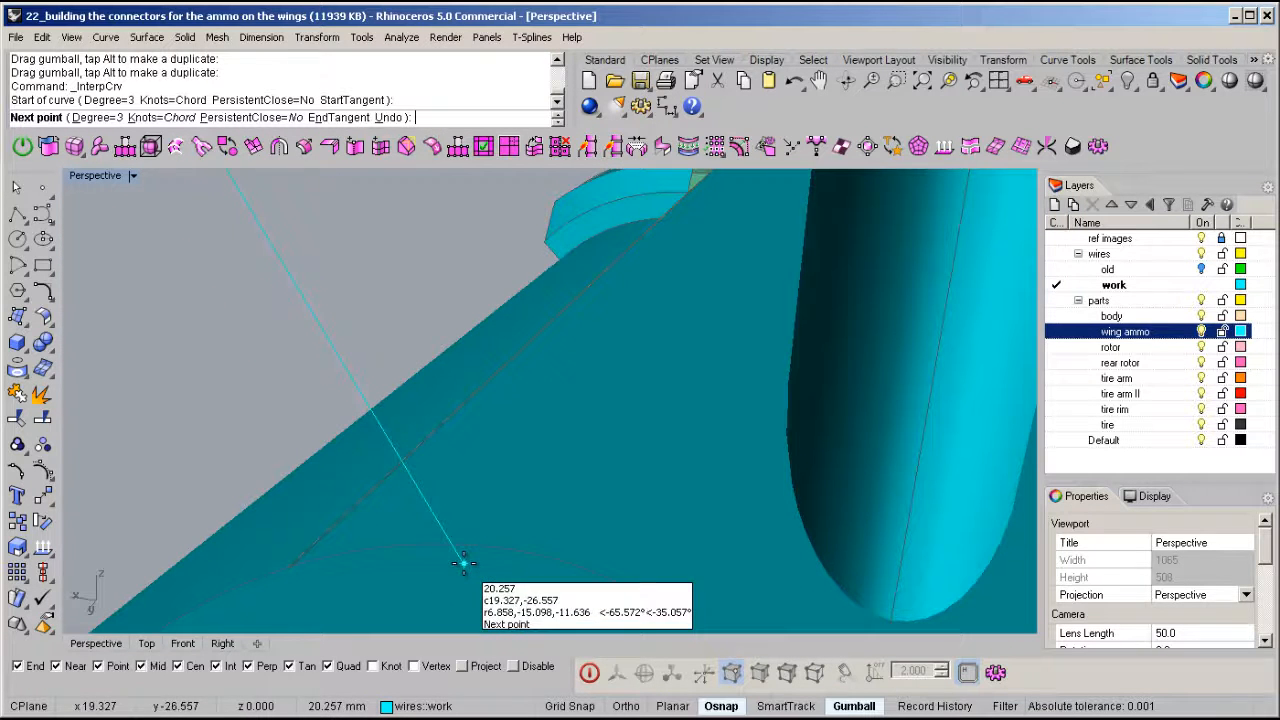
click(465, 551)
right_click(464, 546)
- Show the connecting curve's control points and pull an inner one aside to start bending it
scroll(464, 538, down, 3)
scroll(464, 540, down, 3)
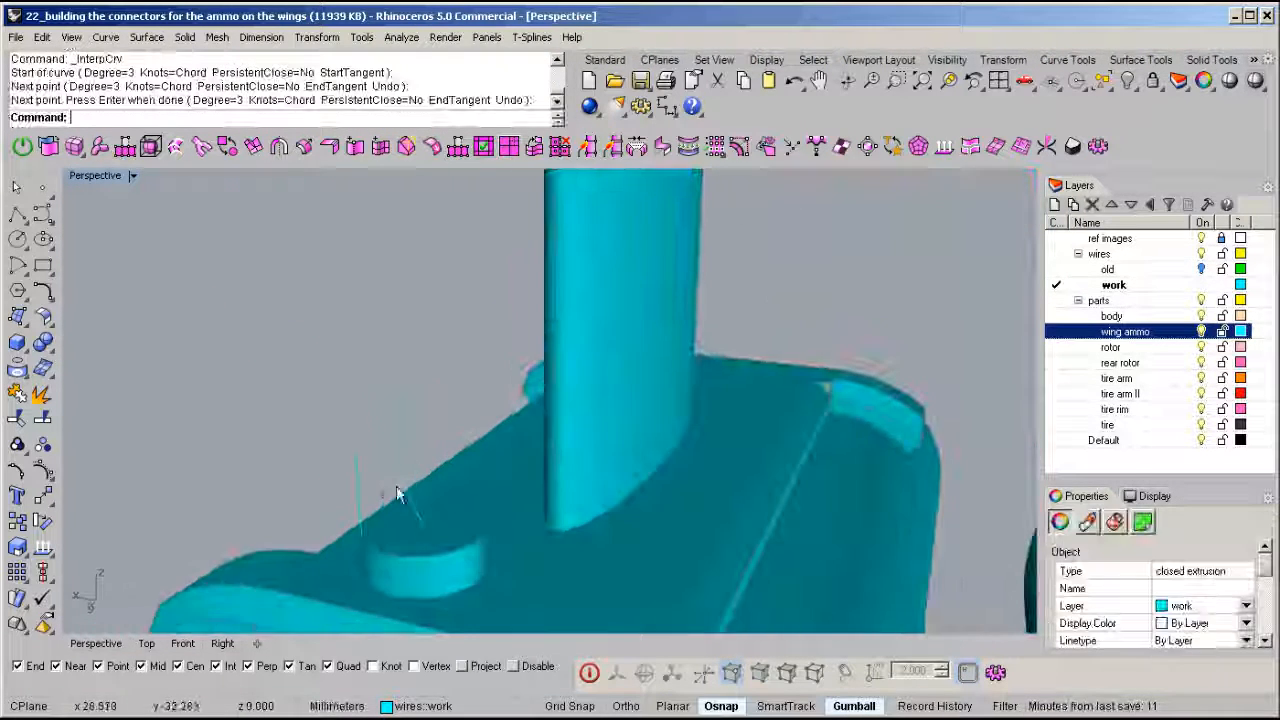
click(340, 372)
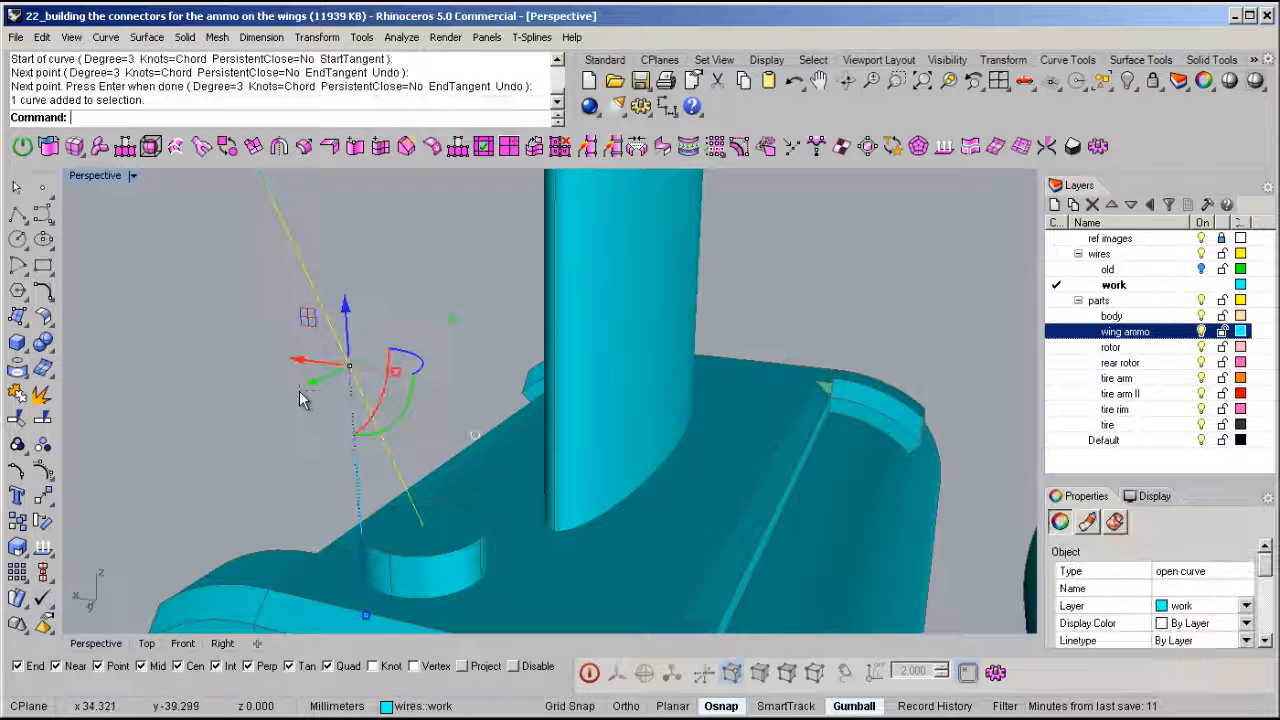
key(F10)
right_drag(305, 391, 411, 437)
drag(292, 470, 377, 440)
scroll(377, 440, down, 8)
right_drag(377, 456, 376, 420)
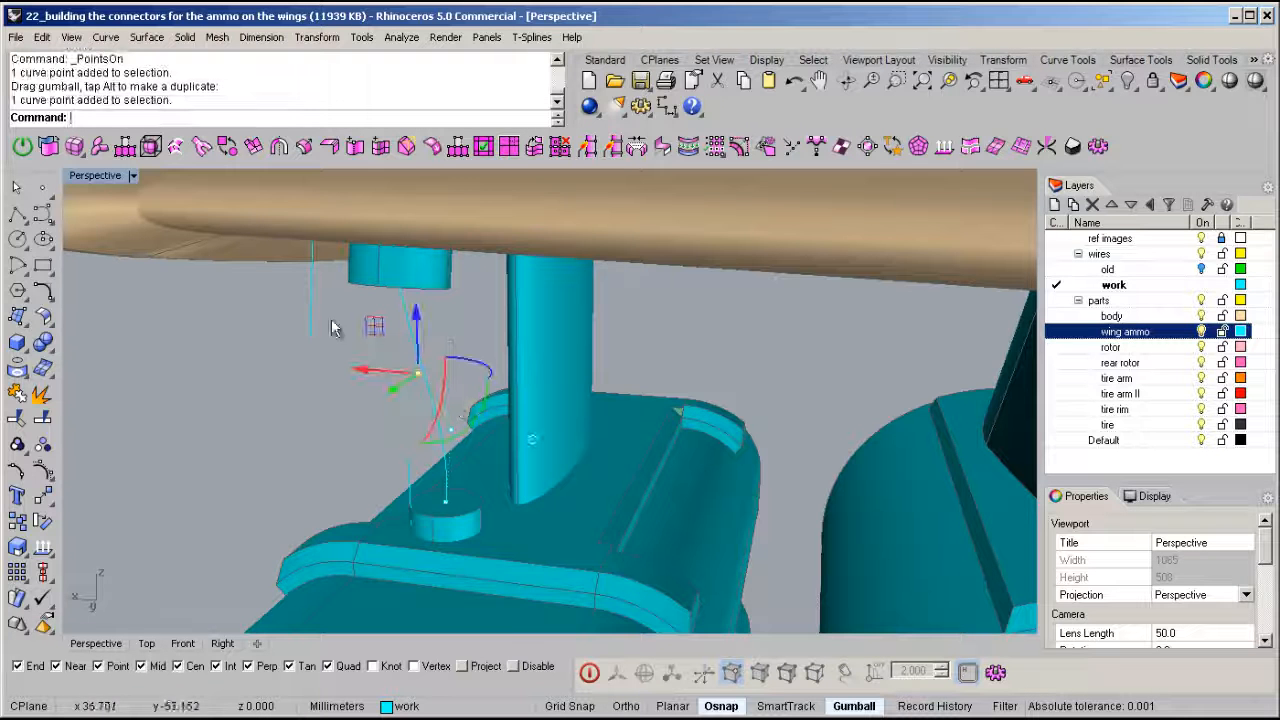
- Reposition the curve's inner control points in the Top view to line up with the cylinders' centres
double_click(100, 176)
click(98, 178)
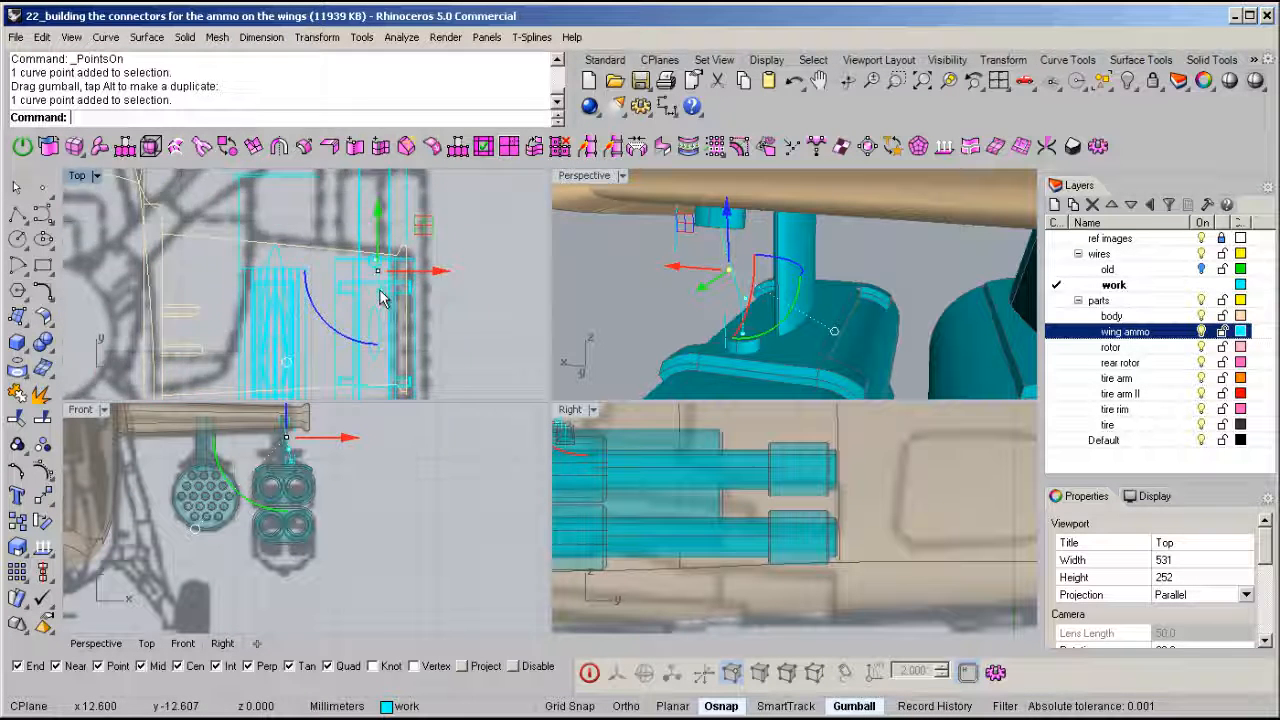
right_drag(412, 246, 411, 277)
drag(423, 262, 408, 204)
scroll(363, 244, up, 10)
drag(373, 254, 372, 252)
scroll(748, 322, up, 3)
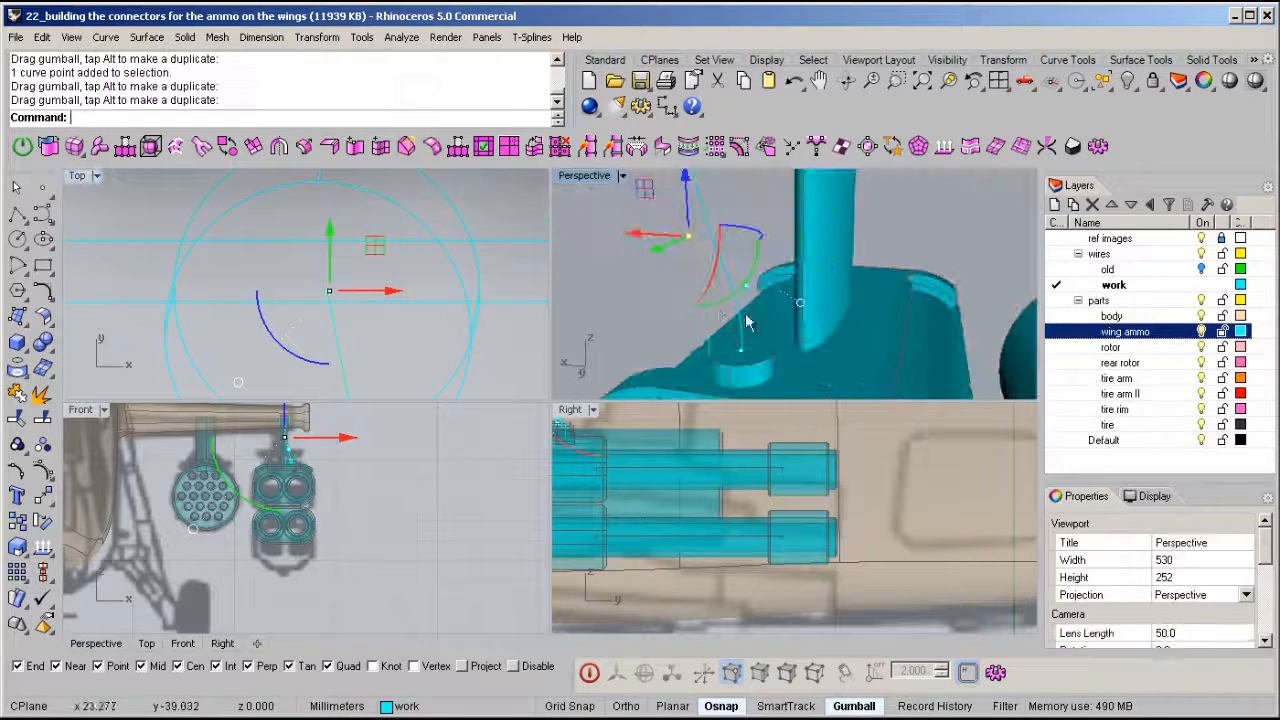
- Maximize the Perspective view and delete the two leftover short lines beside the cylinders
double_click(563, 178)
right_drag(586, 306, 390, 292)
scroll(390, 292, up, 3)
click(421, 328)
shift+click(467, 380)
key(Delete)
right_drag(470, 380, 437, 292)
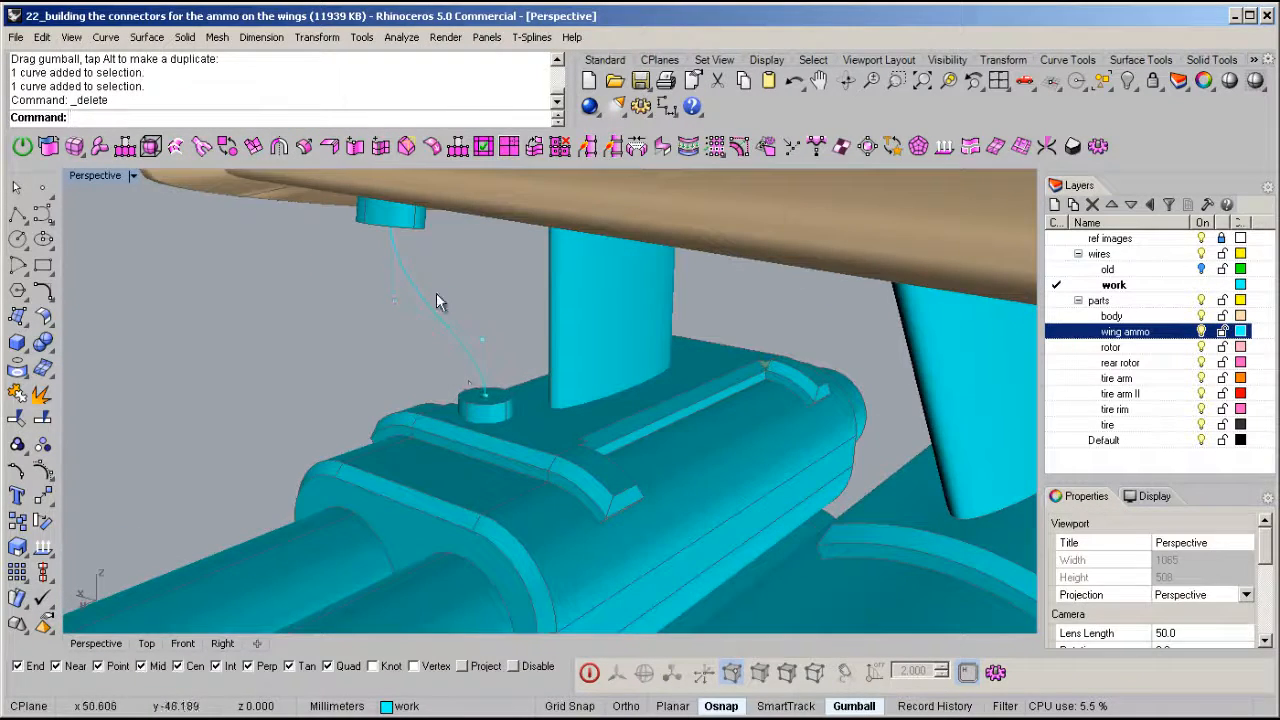
- Try piping the curve between the two small cylinders with round caps and a 0.1 mm diameter
click(442, 328)
middle_click(442, 328)
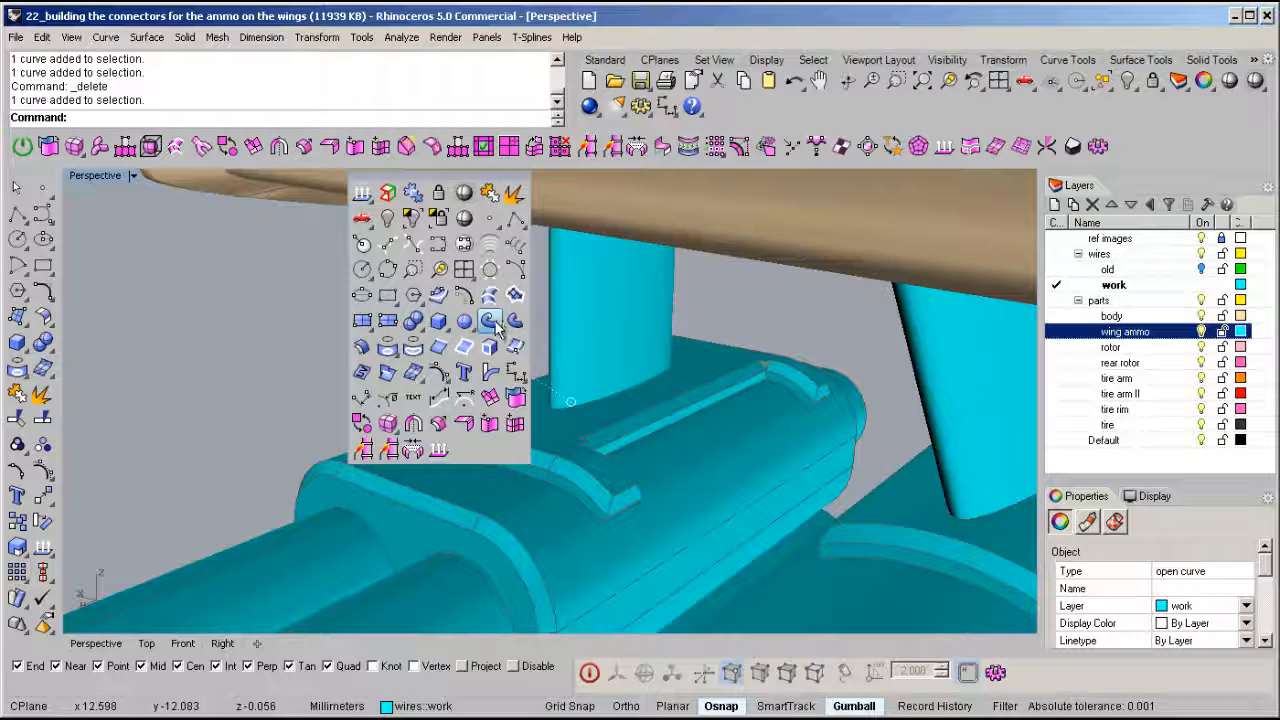
click(499, 326)
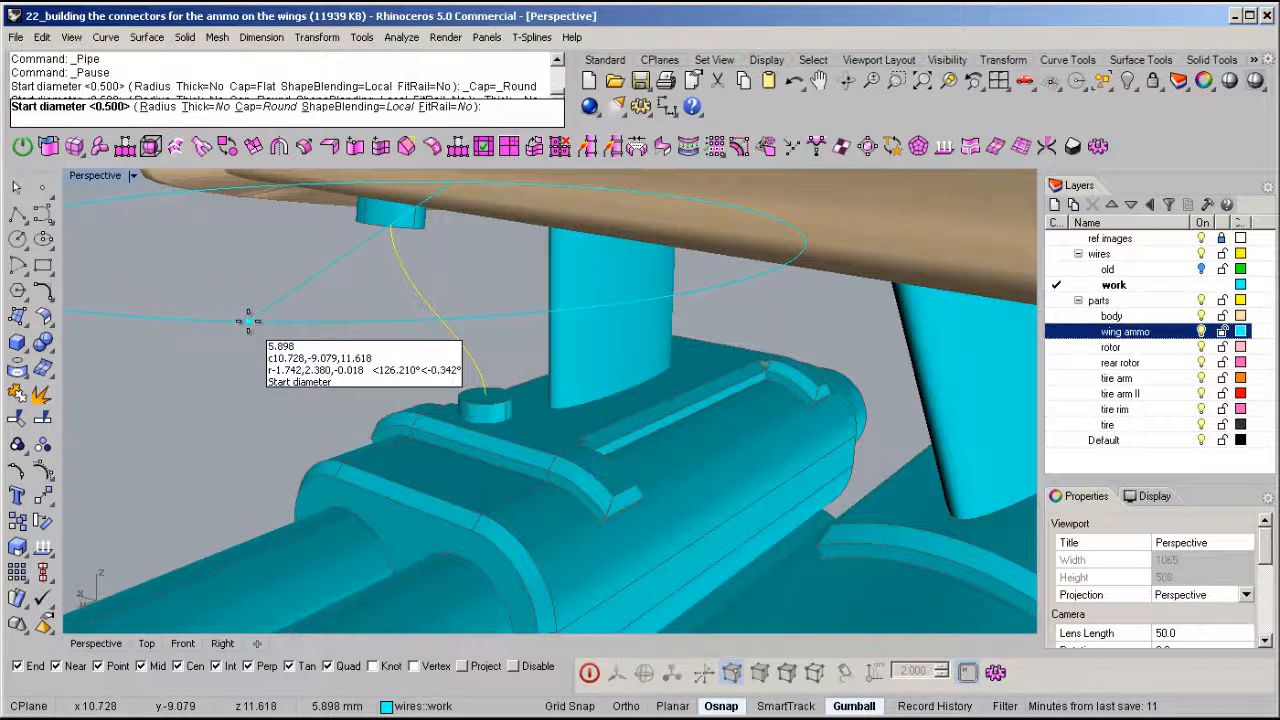
text(.1)
key(Return)
key(Return)
key(Return)
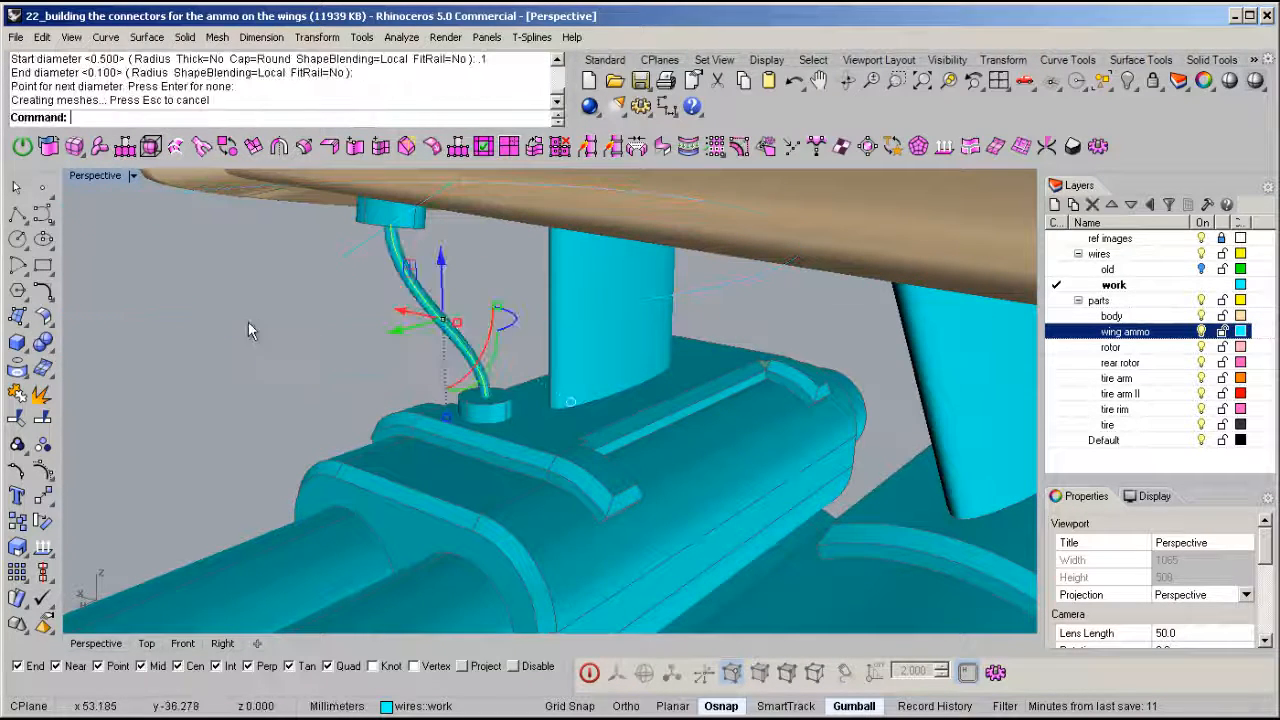
key(ctrl+z)
- Pipe the curve between the small cylinders with round caps and a 0.3 mm diameter at both ends
key(Return)
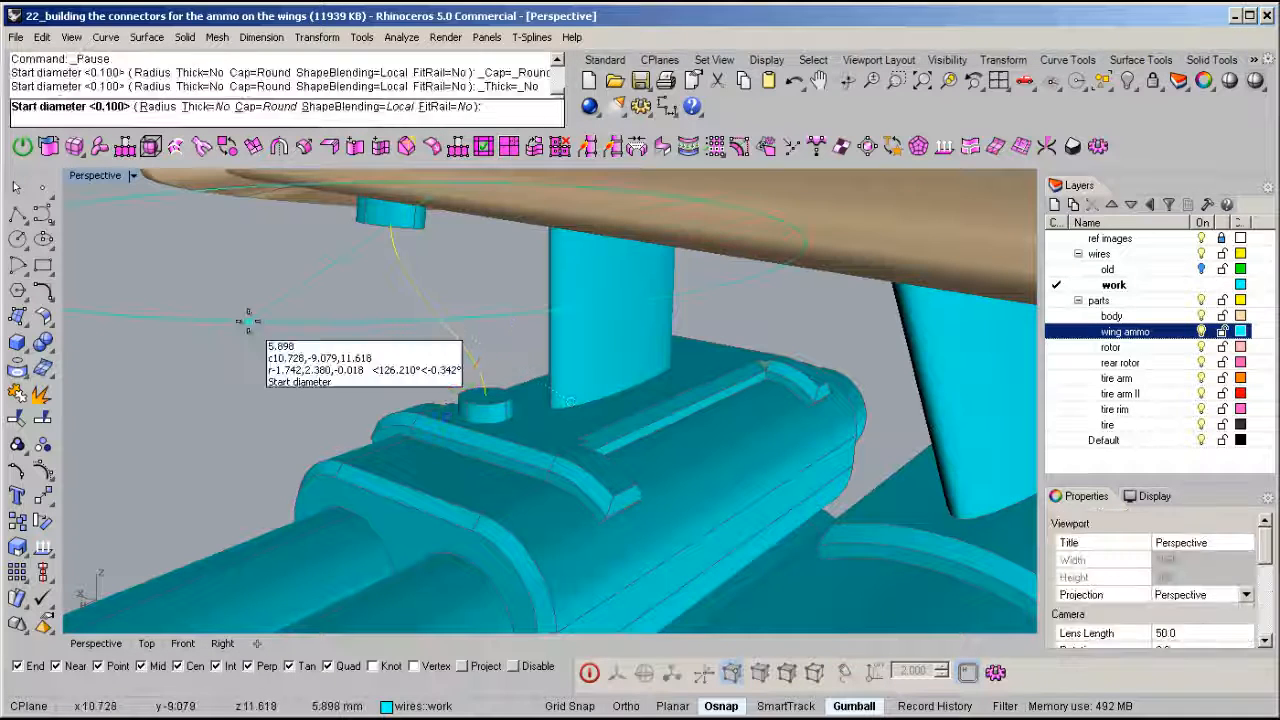
text(.3)
key(Return)
key(Return)
key(Return)
- Group the piped cable with the wing cylinder and the base plate cylinder
scroll(248, 322, down, 4)
right_drag(248, 322, 371, 281)
click(368, 278)
scroll(508, 294, down, 3)
scroll(515, 275, up, 4)
right_drag(515, 275, 458, 299)
click(332, 288)
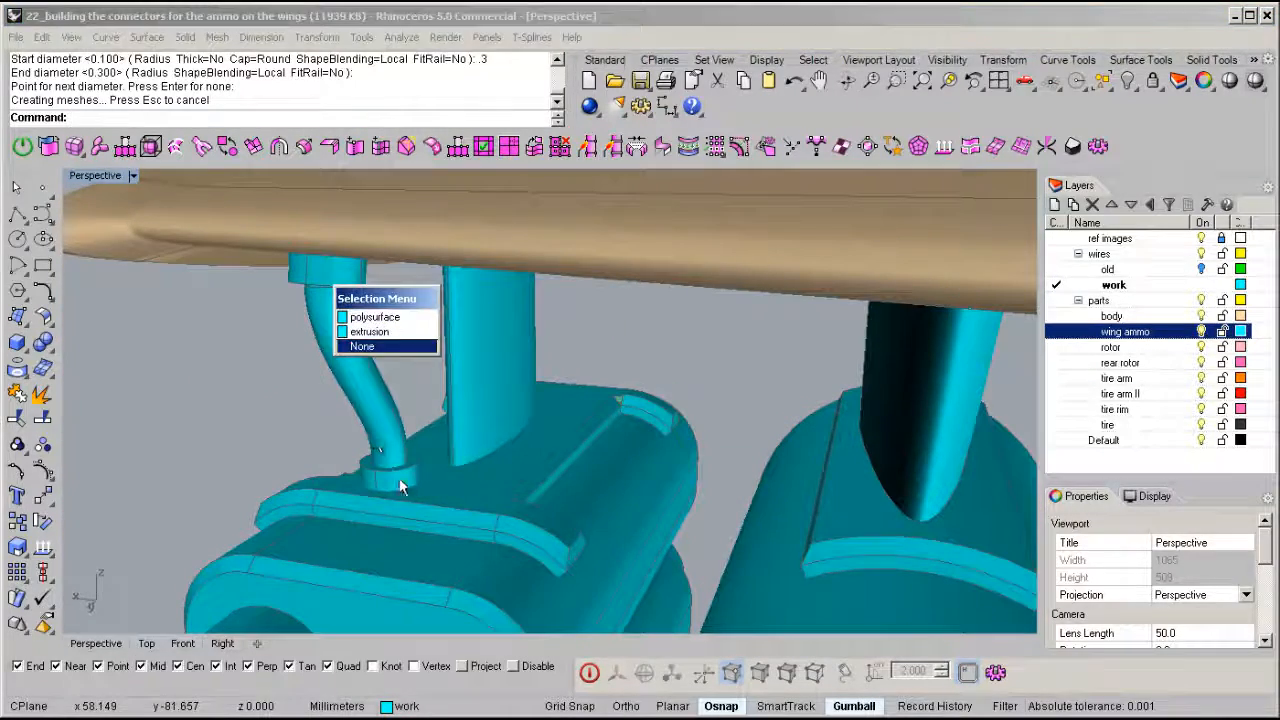
click(400, 487)
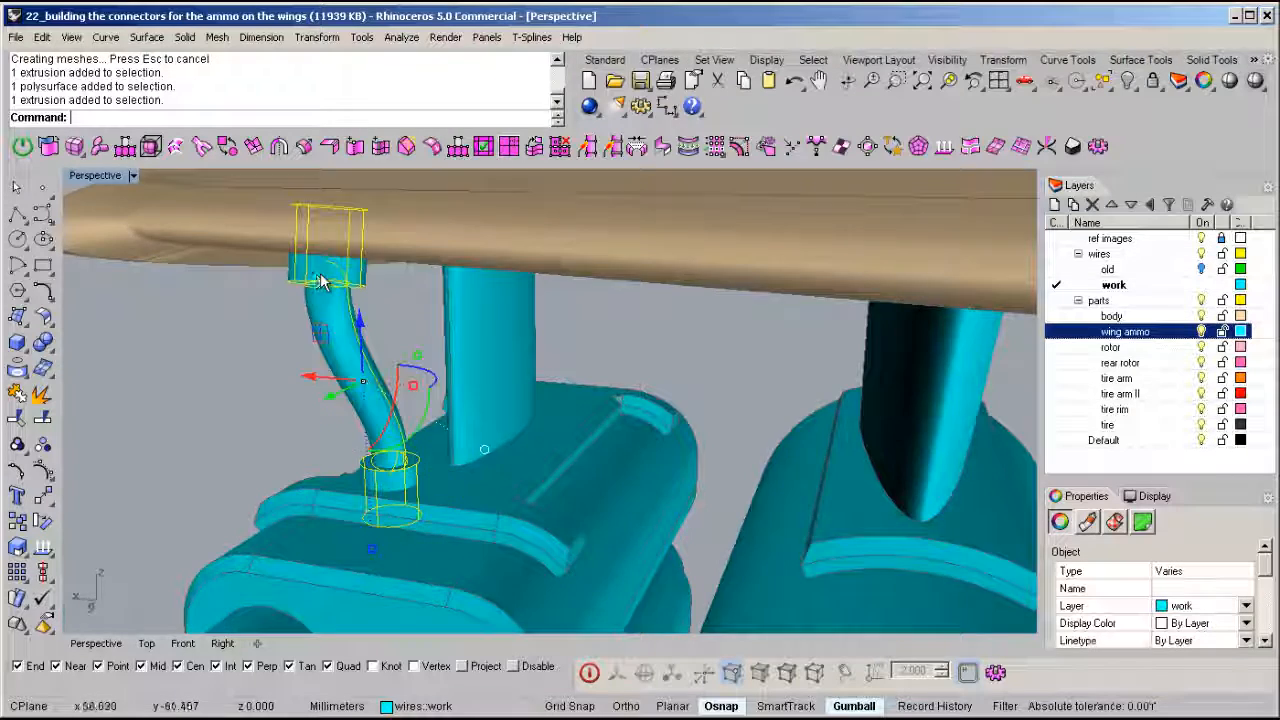
scroll(322, 282, down, 7)
scroll(385, 373, up, 4)
right_drag(385, 373, 661, 384)
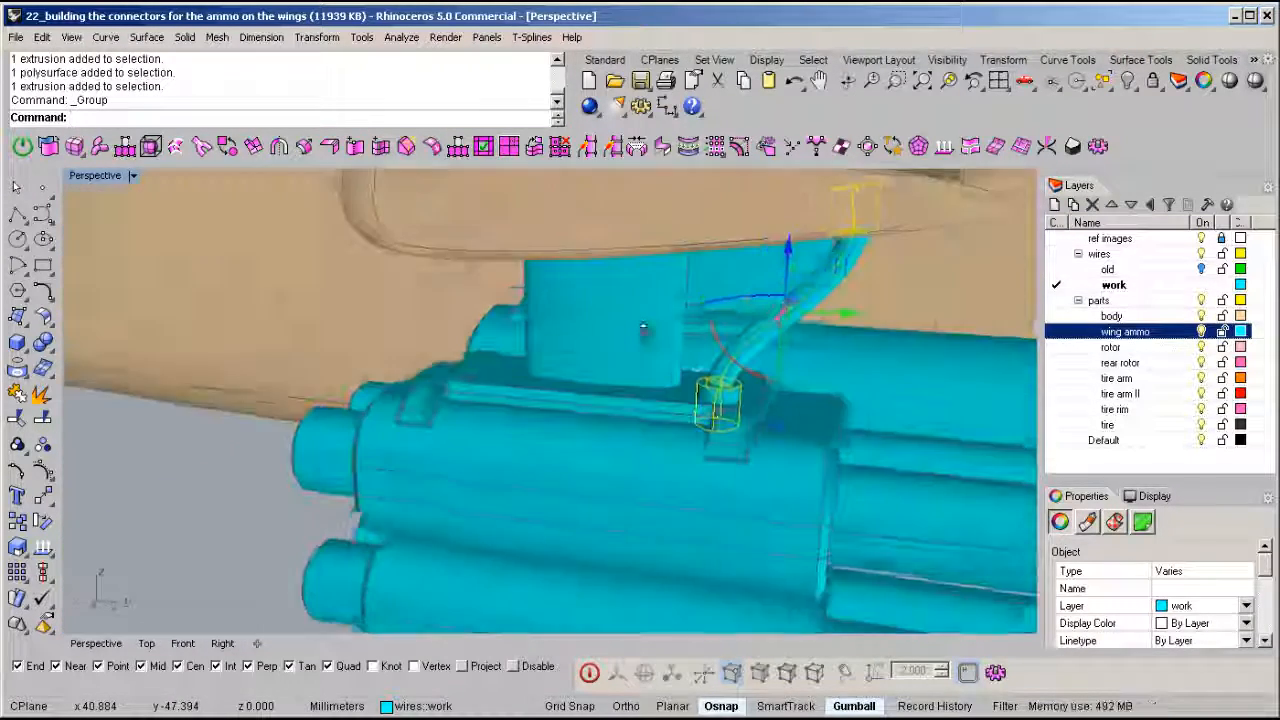
- Lock everything except the cable group and place a duplicate of the group farther along the pod
middle_click(661, 384)
click(652, 232)
scroll(605, 308, down, 2)
right_drag(605, 308, 810, 362)
click(734, 366)
drag(820, 357, 619, 368)
- Rotate the duplicated cable group by about 332 degrees around the centre of its base cylinder's bottom circle
right_drag(622, 366, 648, 388)
scroll(608, 430, up, 5)
scroll(620, 449, up, 6)
key(r)
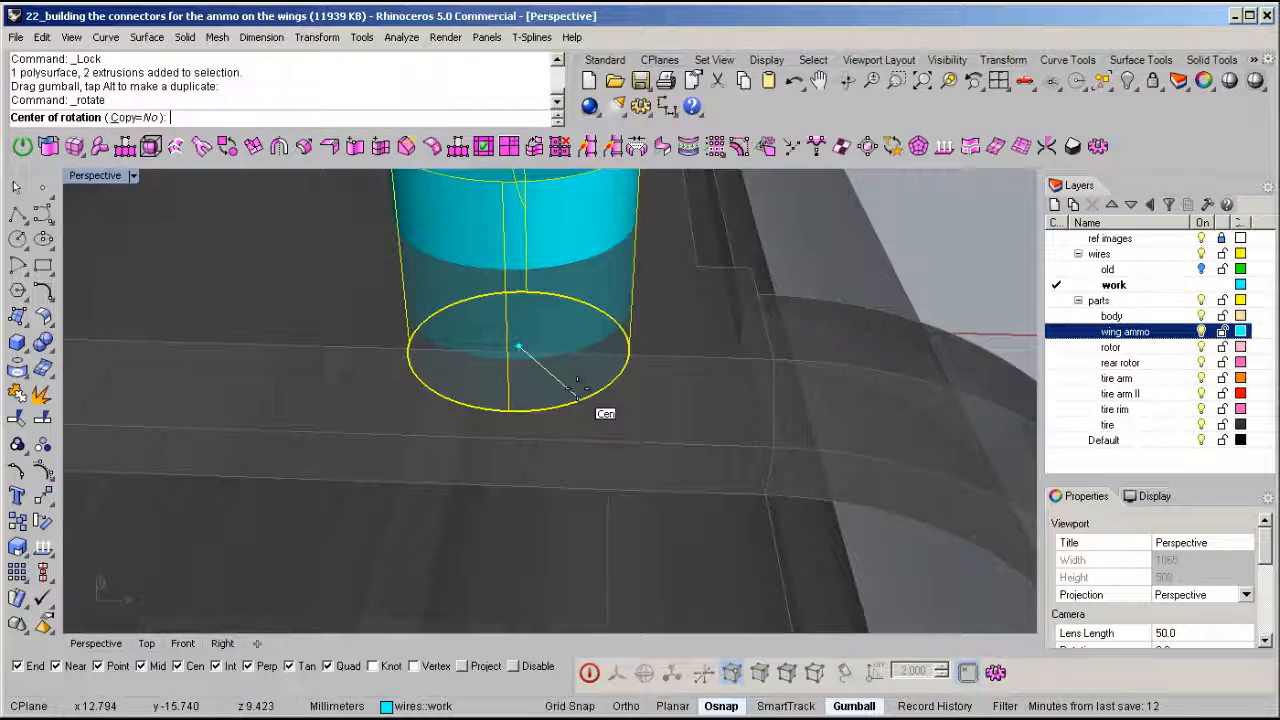
scroll(512, 465, down, 7)
right_drag(588, 318, 606, 376)
right_drag(632, 393, 768, 378)
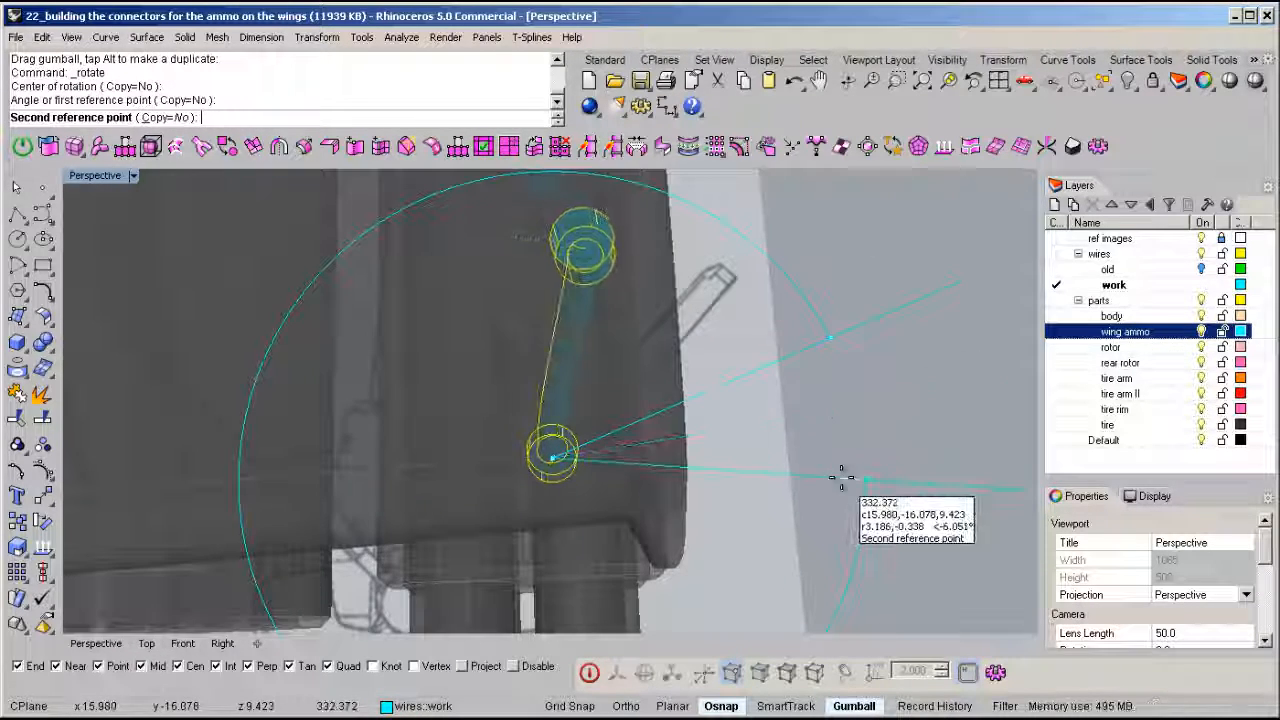
right_drag(484, 469, 815, 270)
click(664, 274)
- Rotate the duplicated cable group by about another 24 degrees around its base cylinder's centre to adjust its direction
scroll(661, 276, down, 4)
scroll(815, 264, up, 4)
click(718, 292)
right_drag(743, 337, 614, 404)
scroll(614, 404, up, 10)
scroll(430, 464, down, 10)
right_drag(508, 328, 562, 474)
click(758, 581)
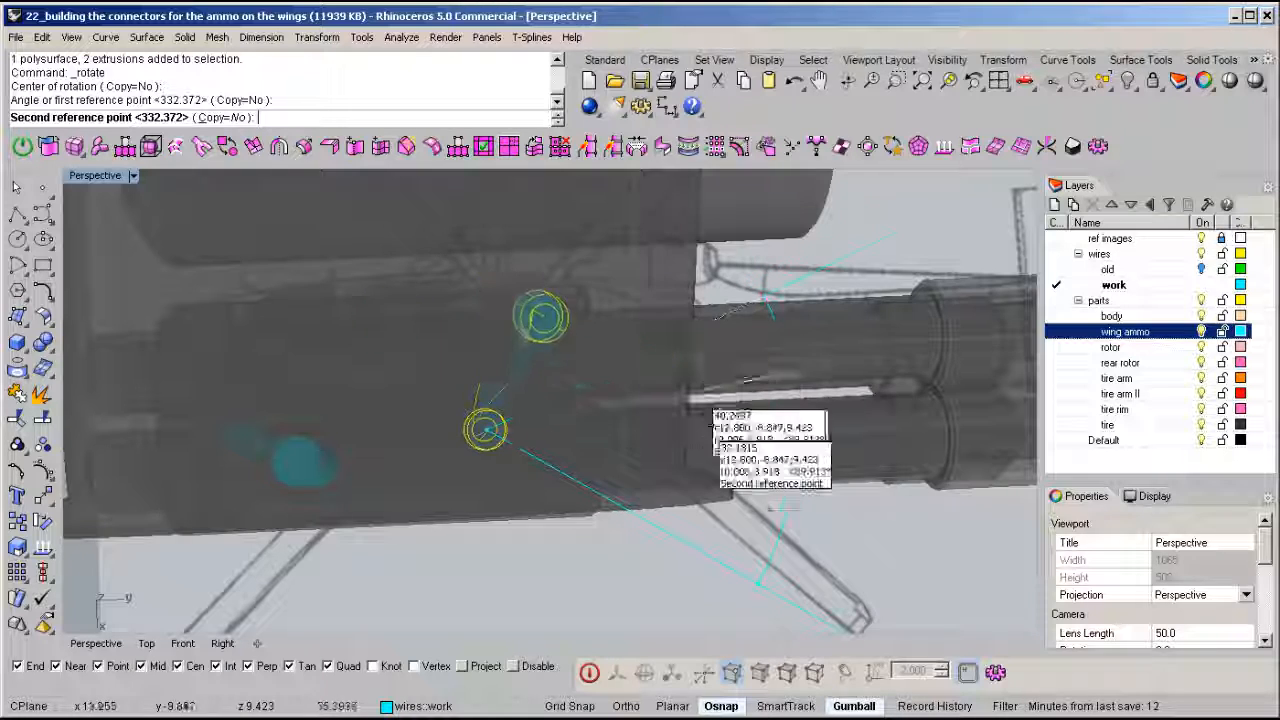
click(706, 452)
- Place a further duplicate of the rotated cable group a short distance away on the pod
right_drag(502, 504, 300, 288)
click(289, 268)
right_drag(645, 215, 520, 354)
scroll(516, 329, up, 4)
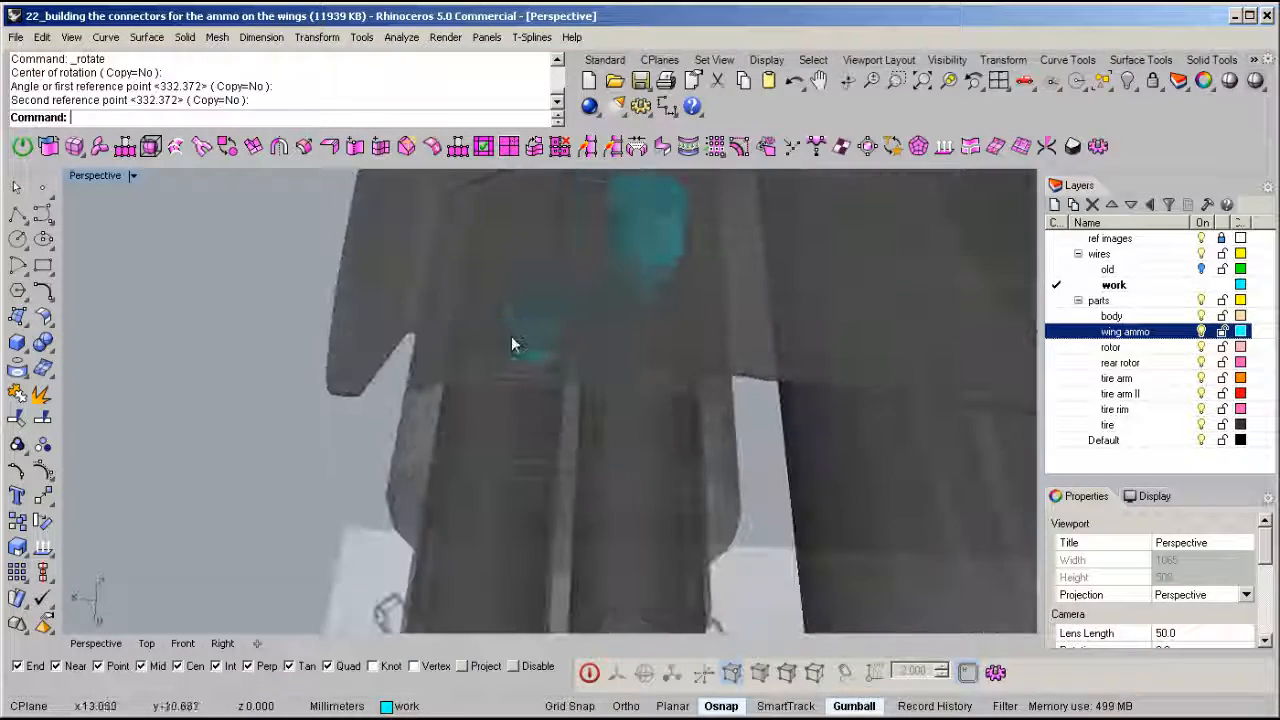
click(521, 351)
scroll(524, 338, down, 5)
right_drag(565, 272, 589, 406)
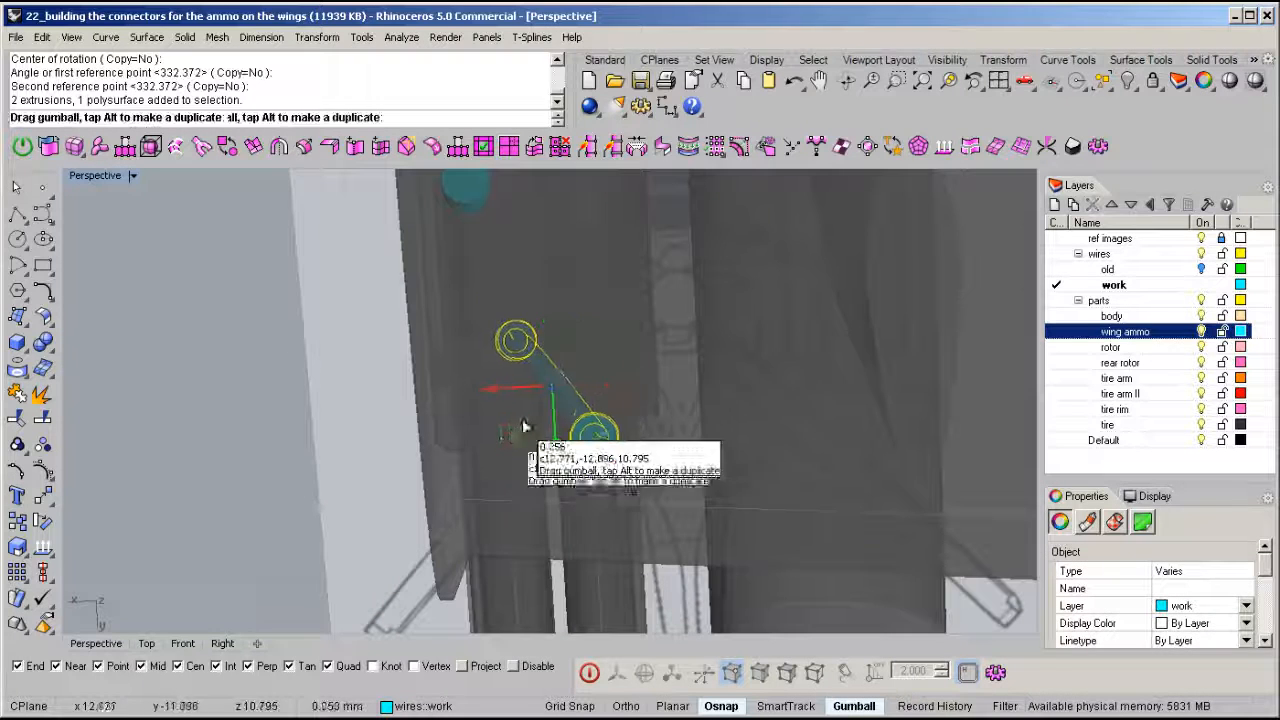
drag(565, 379, 585, 350)
- Rotate the newest cable group around the centre of its base cylinder's bottom circle so it leans differently
scroll(620, 300, up, 8)
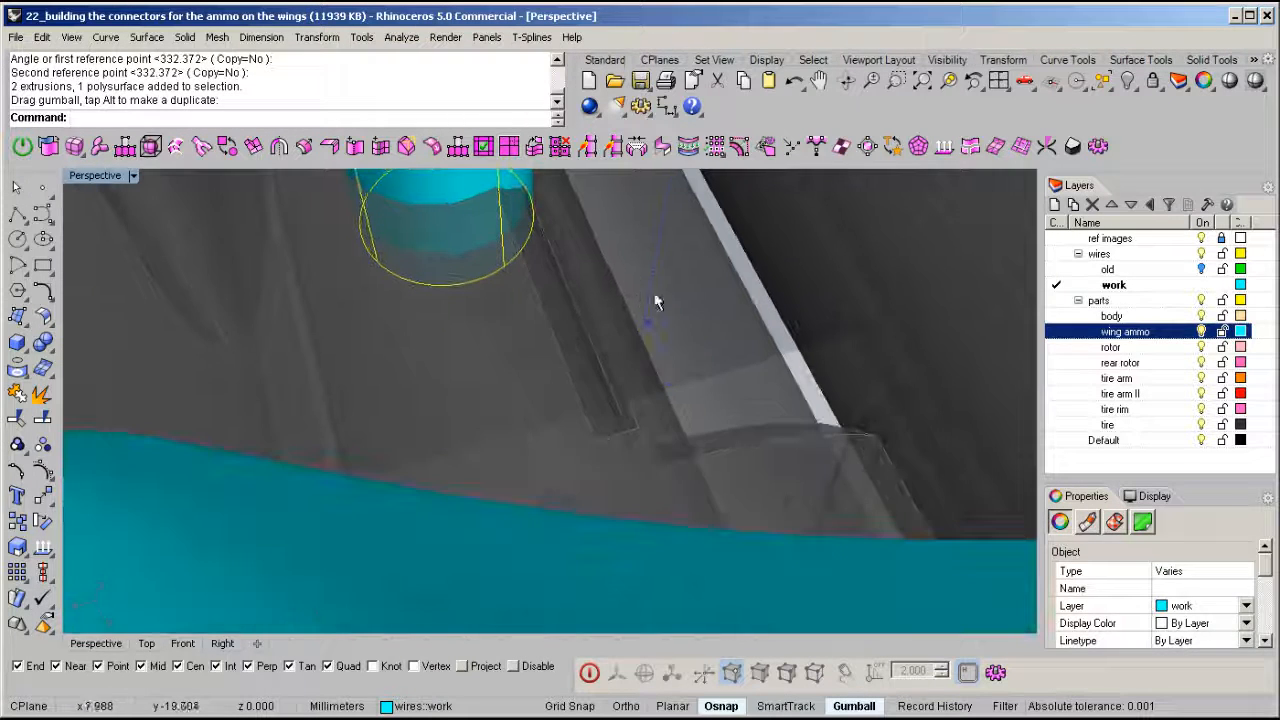
click(465, 274)
scroll(583, 328, down, 5)
right_drag(583, 329, 635, 477)
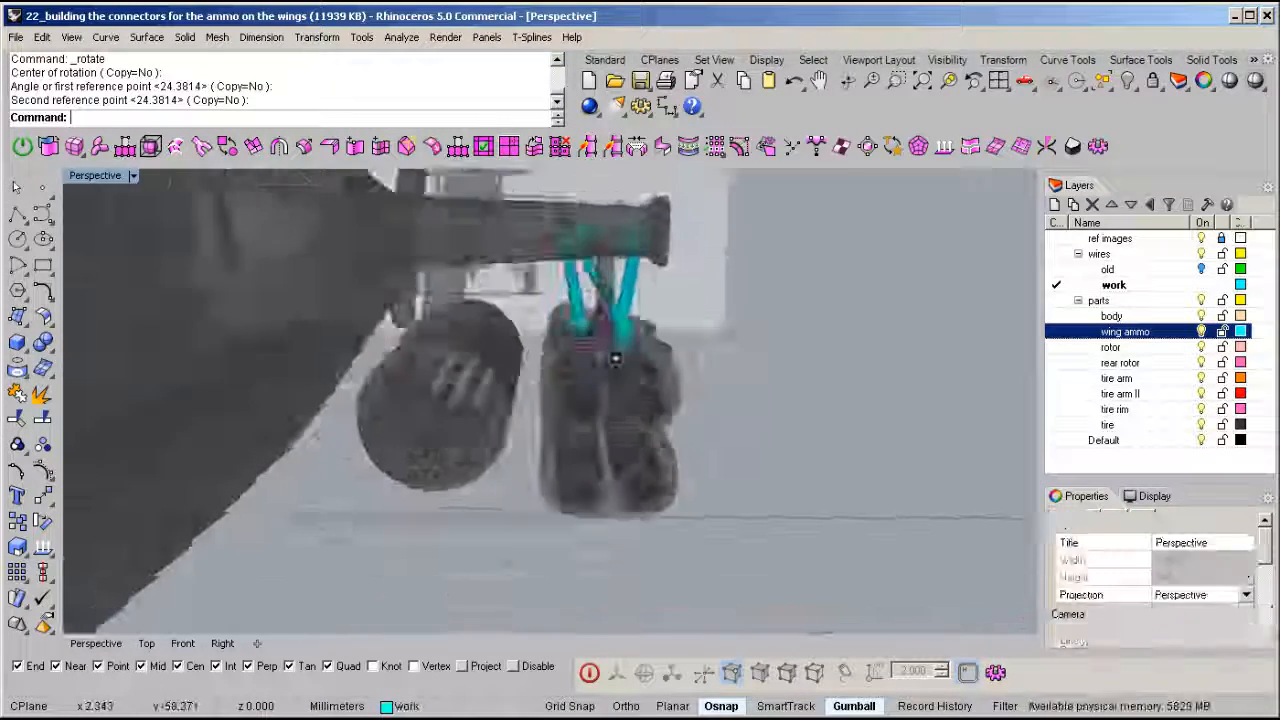
- Unlock all objects and mirror the ammo pods with their connectors and cables to the opposite wing, starting the mirror plane at 0,0,0
mouse_move(615, 358)
right_down()
mouse_move(494, 354)
mouse_move(571, 363)
mouse_move(560, 350)
mouse_move(510, 360)
mouse_move(651, 448)
mouse_move(580, 435)
mouse_move(680, 412)
mouse_move(685, 444)
mouse_move(551, 558)
right_up()
key(ctrl+alt+l)
scroll(654, 447, down, 4)
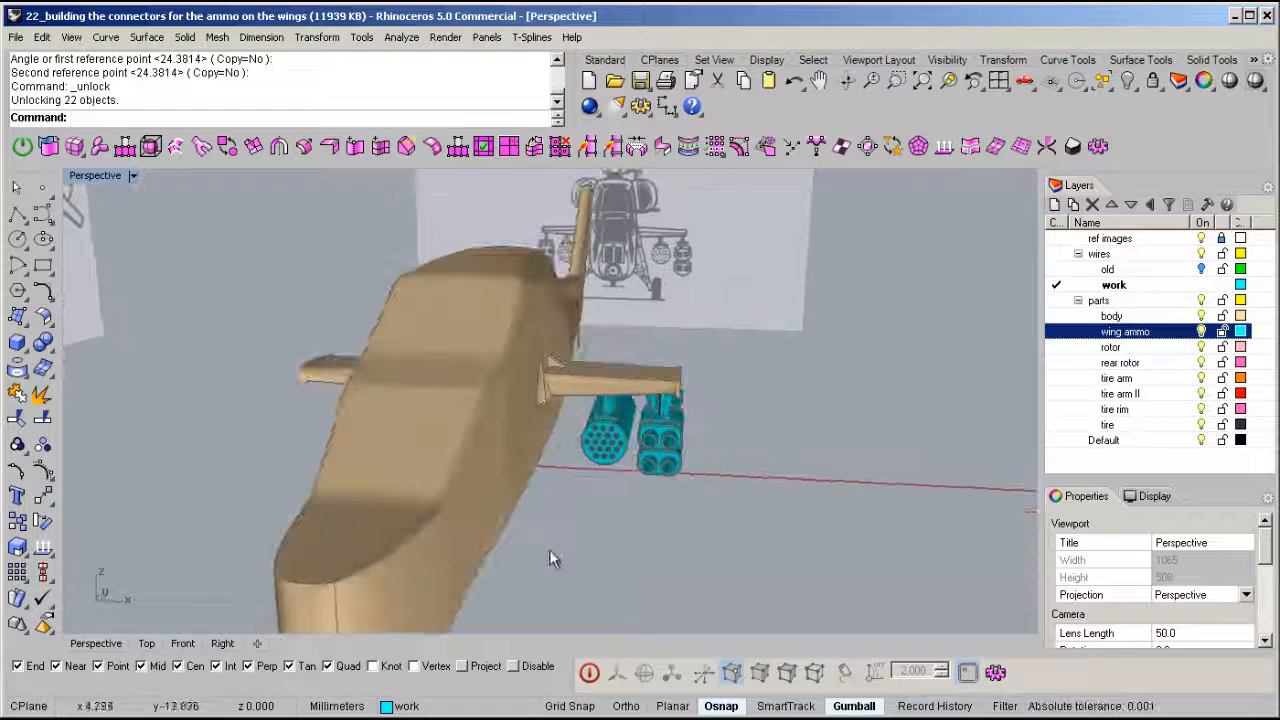
drag(820, 310, 822, 302)
right_drag(717, 354, 741, 511)
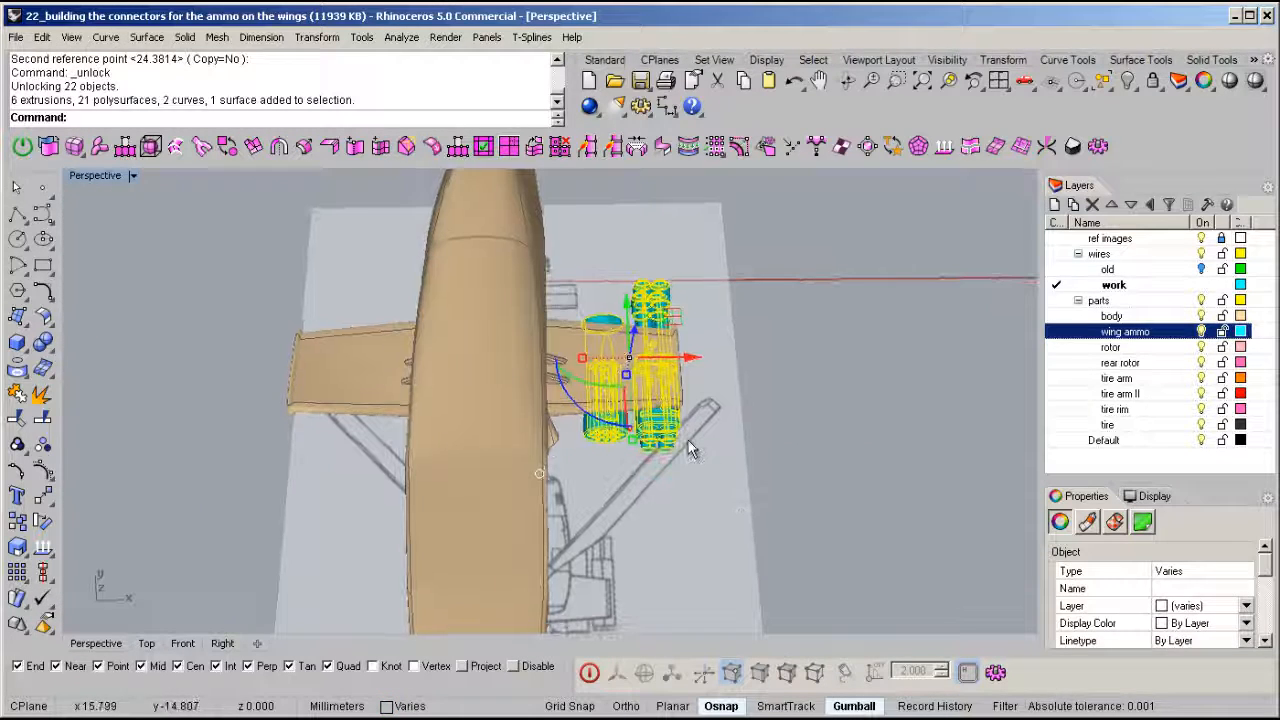
key(ctrl+m)
shift+click(504, 492)
right_drag(651, 538, 617, 333)
click(831, 428)
- Show all hidden helicopter parts to view the complete model
middle_click(617, 333)
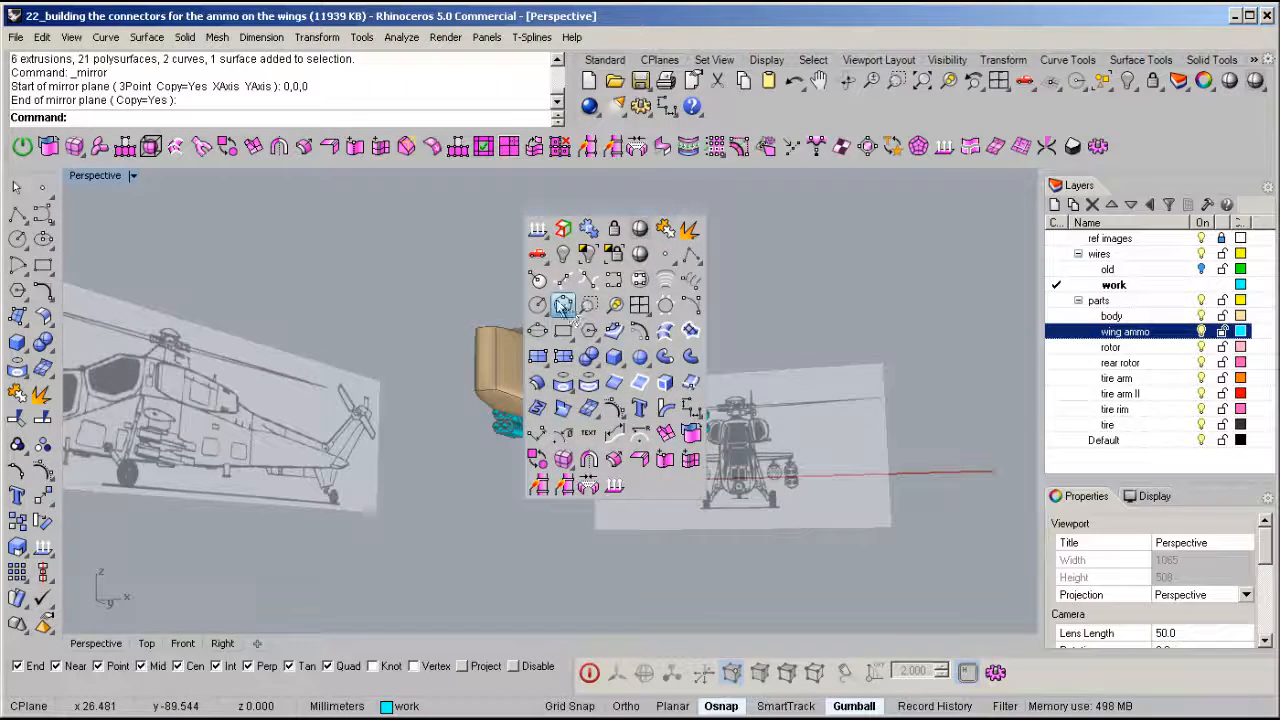
click(562, 256)
mouse_move(600, 440)
right_down()
mouse_move(518, 444)
mouse_move(600, 425)
right_up()
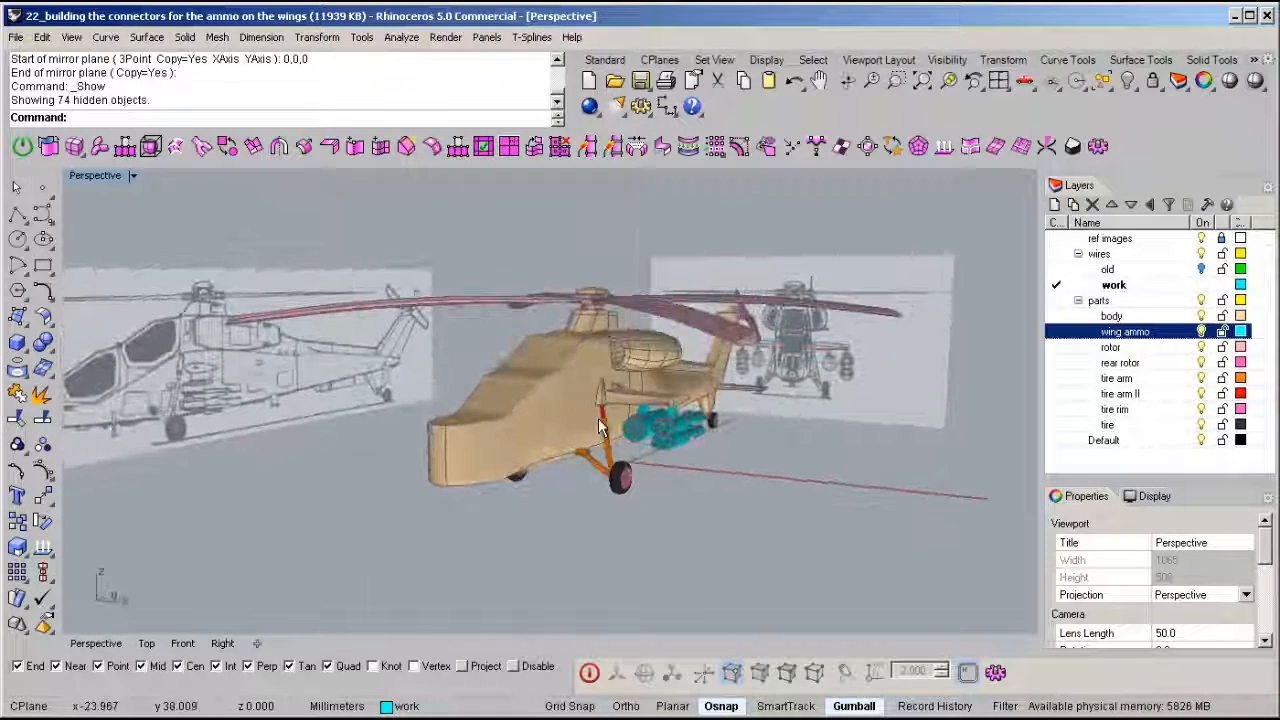